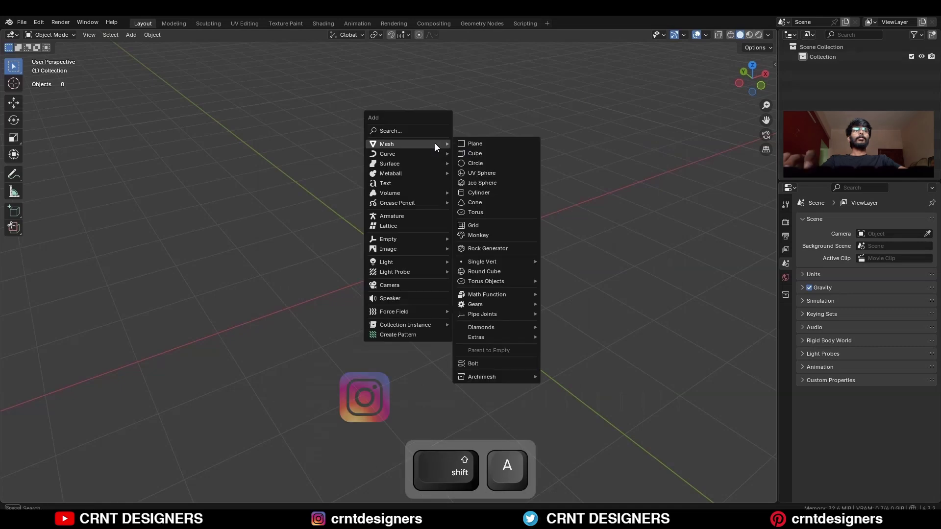
Add a cylinder mesh and scale it to 0.4 in X and Y, keeping its height.
{"action": "left_click", "coordinate": [487, 197]}
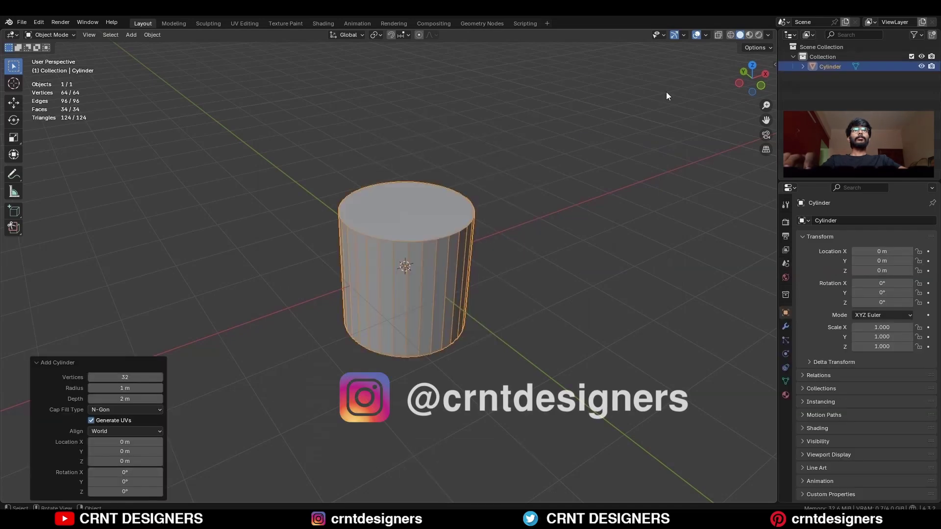
{"action": "left_click", "coordinate": [762, 86]}
{"action": "key", "text": "s"}
{"action": "key", "text": "shift+z"}
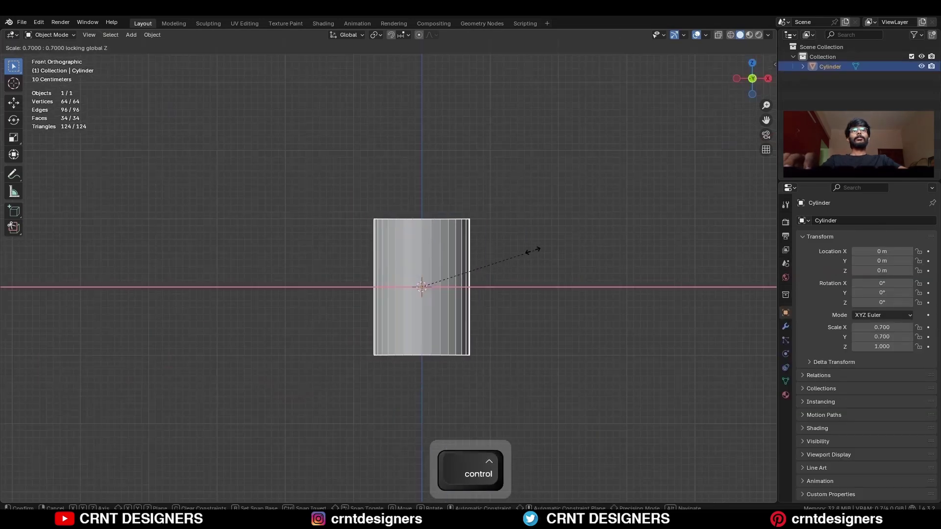
{"action": "left_click", "coordinate": [490, 256]}
{"action": "scroll", "coordinate": [461, 236], "scroll_direction": "up", "scroll_amount": 5}
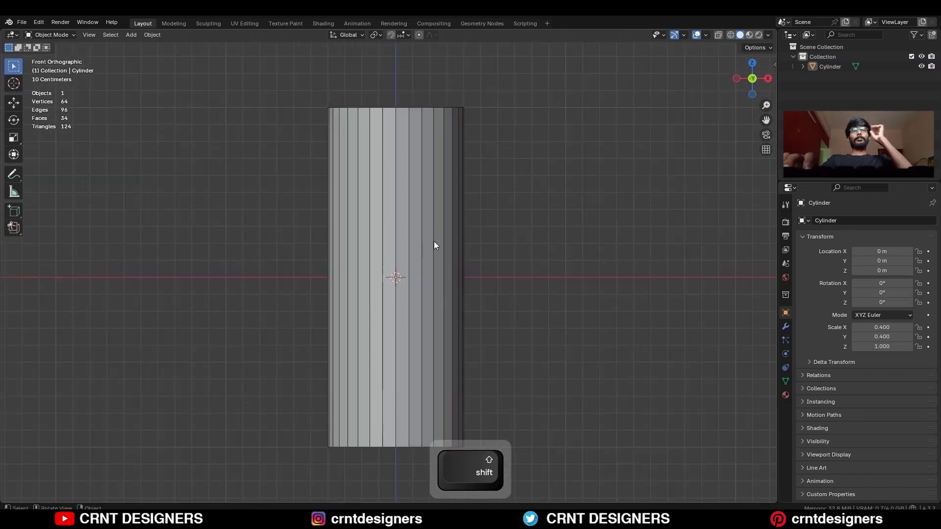
Apply the cylinder's scale and move it 1 m up along Z.
{"action": "left_click", "coordinate": [401, 271]}
{"action": "key", "text": "ctrl+a"}
{"action": "left_click", "coordinate": [401, 267]}
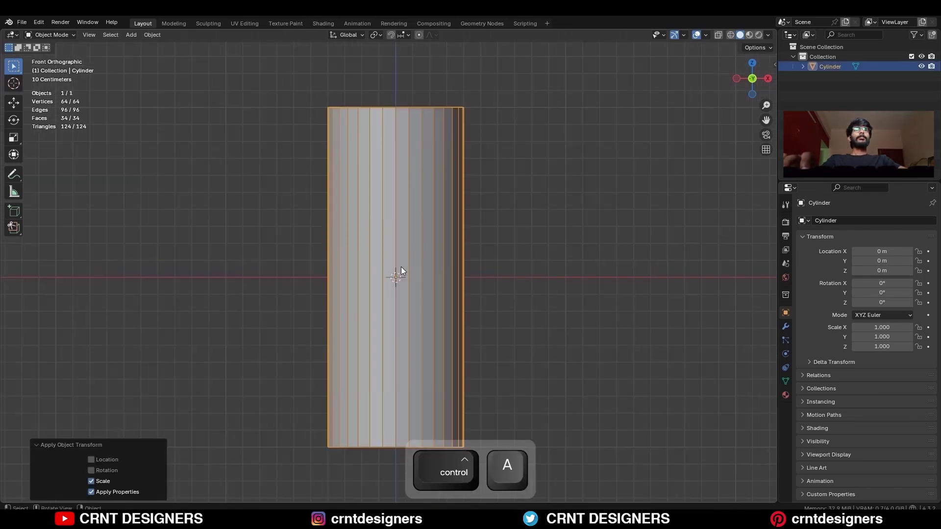
{"action": "key", "text": "g"}
{"action": "key", "text": "z"}
{"action": "left_click", "coordinate": [410, 101], "text": "ctrl"}
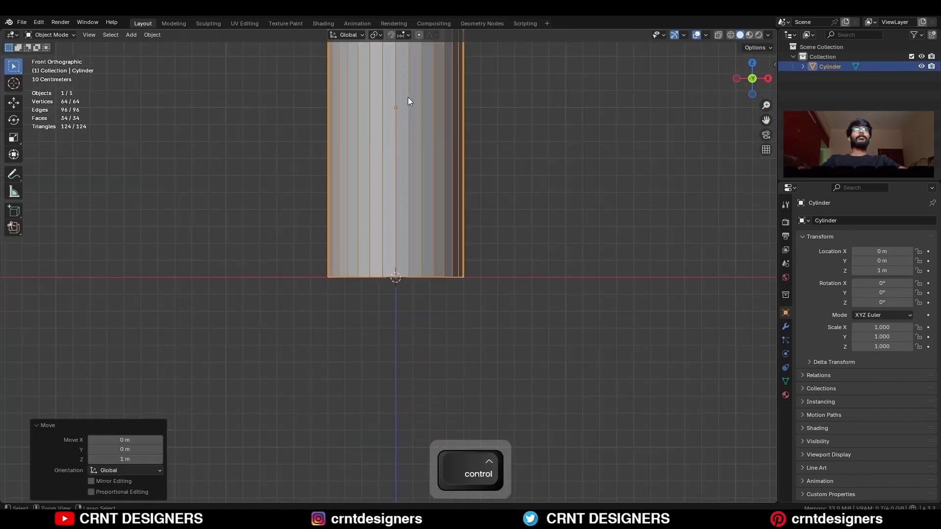
Enter Edit Mode on the cylinder and add three evenly spaced horizontal loop cuts.
{"action": "scroll", "coordinate": [426, 222], "scroll_direction": "down", "scroll_amount": 3}
{"action": "key", "text": "Tab"}
{"action": "key", "text": "ctrl+r"}
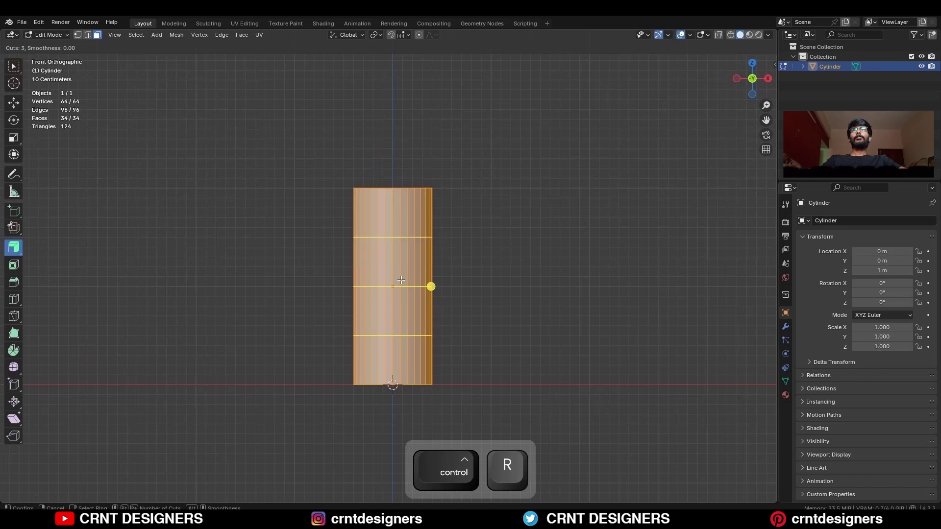
{"action": "left_click", "coordinate": [401, 280]}
{"action": "right_click", "coordinate": [401, 280]}
Select the six-column block of front faces across the two middle rows and inset it by 0.03 m.
{"action": "scroll", "coordinate": [466, 214], "scroll_direction": "up", "scroll_amount": 2}
{"action": "key", "text": "3"}
{"action": "left_click_drag", "start_coordinate": [374, 237], "coordinate": [409, 267]}
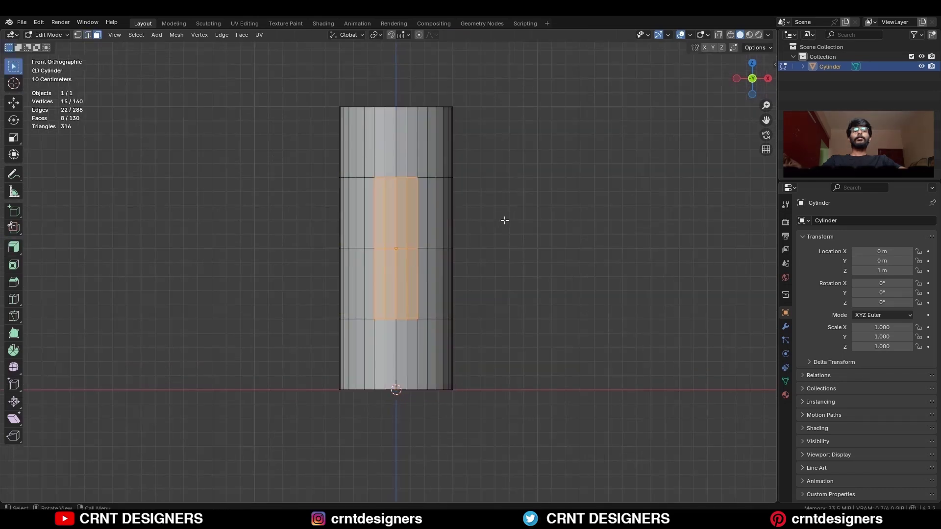
{"action": "middle_click_drag", "start_coordinate": [504, 220], "coordinate": [534, 196], "text": "ctrl"}
{"action": "left_click_drag", "start_coordinate": [365, 231], "coordinate": [434, 256], "text": "shift"}
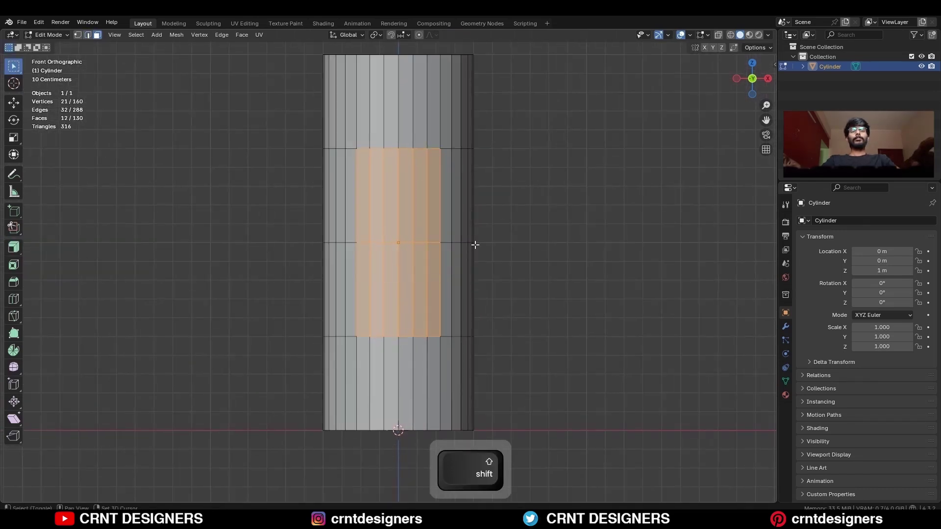
{"action": "key", "text": "i"}
{"action": "left_click", "coordinate": [554, 166]}
Extrude the narrow face loop around the inset panel along its normals to form a frame.
{"action": "middle_click_drag", "start_coordinate": [355, 270], "coordinate": [351, 302], "text": "shift"}
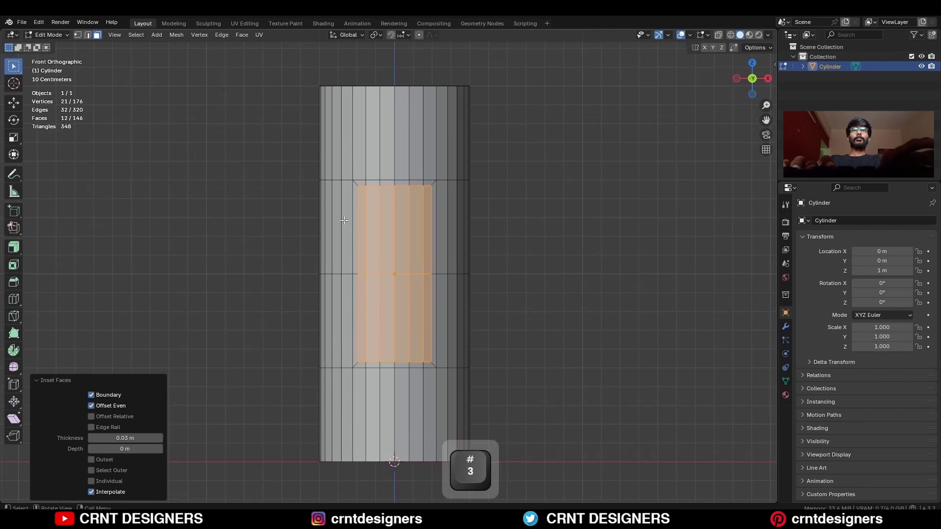
{"action": "left_click", "coordinate": [354, 187], "text": "alt"}
{"action": "scroll", "coordinate": [355, 186], "scroll_direction": "up", "scroll_amount": 1}
{"action": "middle_click_drag", "start_coordinate": [394, 225], "coordinate": [433, 260]}
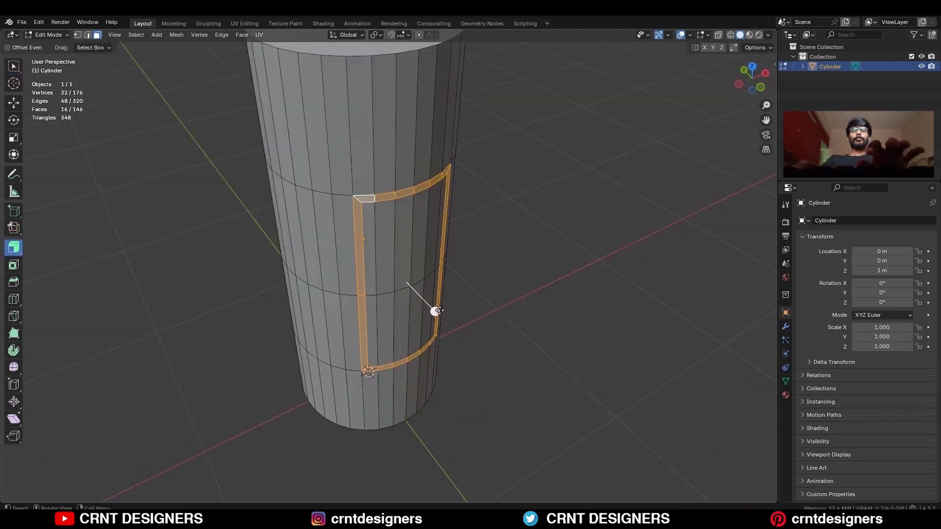
{"action": "left_click_drag", "start_coordinate": [435, 311], "coordinate": [434, 303]}
{"action": "left_click", "coordinate": [237, 386]}
Add two horizontal loop cuts between the front panel and the cylinder's top, sliding the first to a factor of 0.6.
{"action": "middle_click_drag", "start_coordinate": [497, 223], "coordinate": [472, 204]}
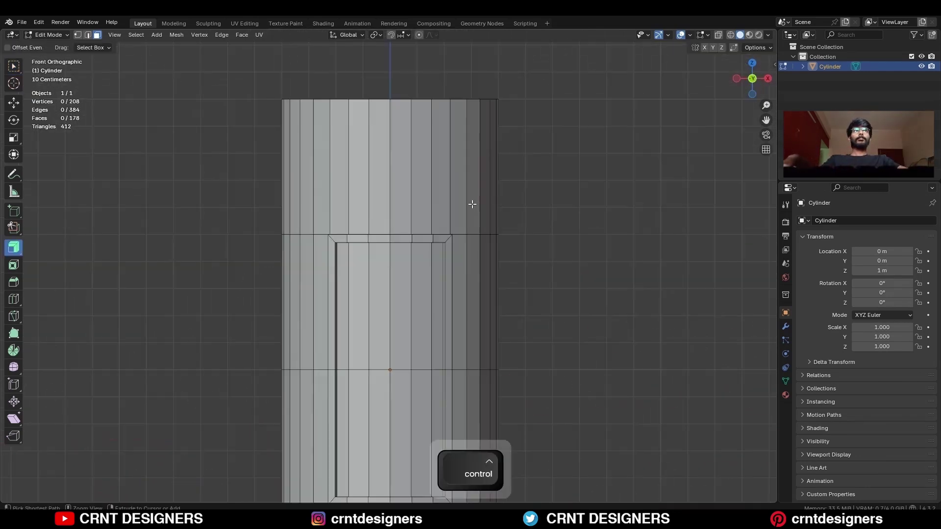
{"action": "key", "text": "ctrl+r"}
{"action": "left_click", "coordinate": [471, 204]}
{"action": "left_click", "coordinate": [481, 240]}
{"action": "scroll", "coordinate": [490, 216], "scroll_direction": "up", "scroll_amount": 2}
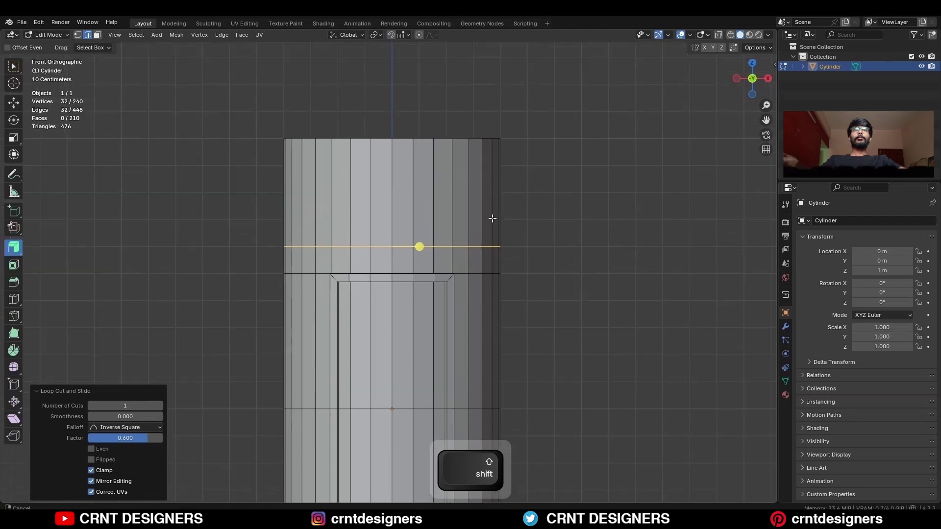
{"action": "key", "text": "ctrl+r"}
{"action": "left_click", "coordinate": [490, 217]}
{"action": "left_click", "coordinate": [495, 248]}
Extrude the uppermost ring of side faces outward by about 0.021 m.
{"action": "key", "text": "3"}
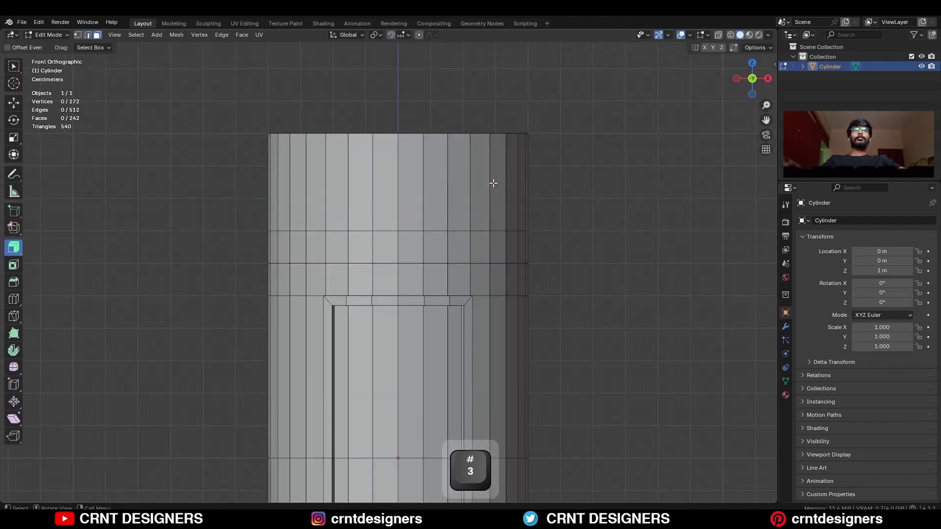
{"action": "left_click", "coordinate": [493, 183], "text": "alt"}
{"action": "left_click_drag", "start_coordinate": [444, 182], "coordinate": [446, 175]}
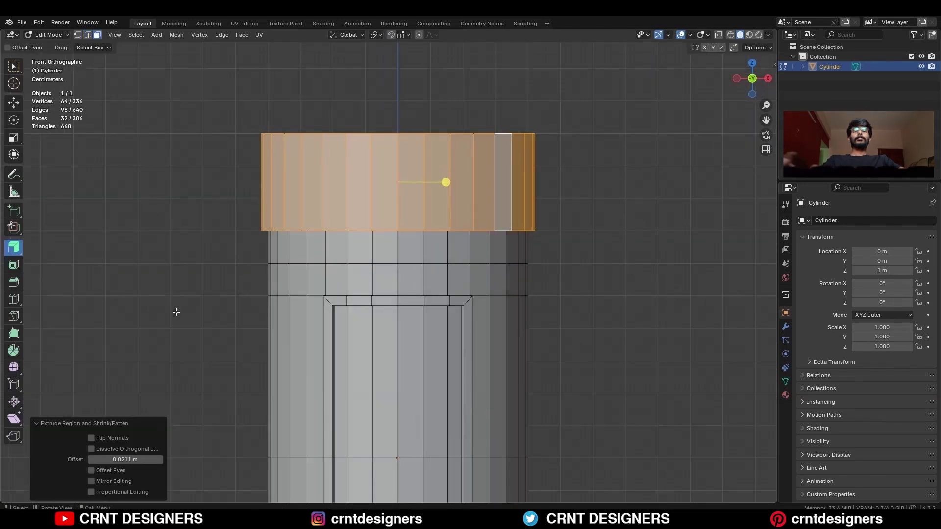
{"action": "left_click", "coordinate": [176, 311]}
Add a centred loop cut in the face ring directly below the extruded top band.
{"action": "scroll", "coordinate": [531, 258], "scroll_direction": "up", "scroll_amount": 1}
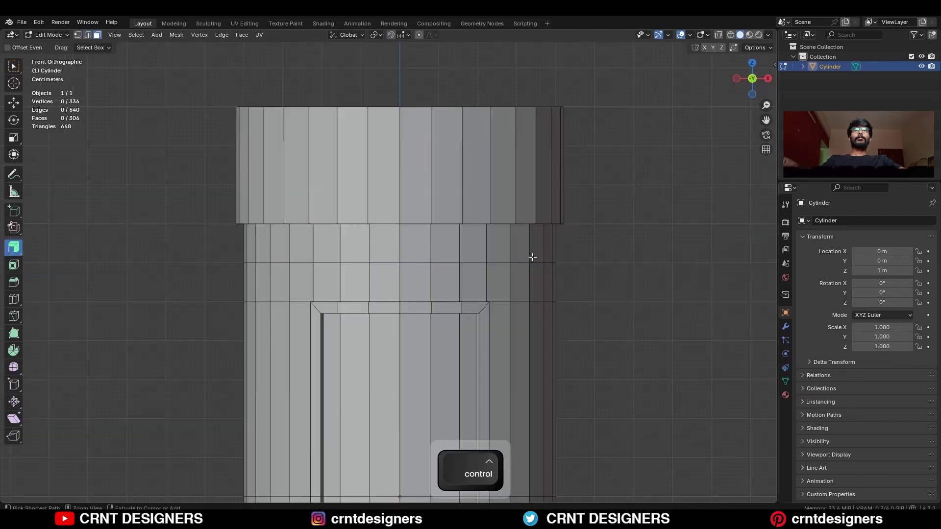
{"action": "key", "text": "ctrl+r"}
{"action": "left_click", "coordinate": [533, 257]}
{"action": "right_click", "coordinate": [534, 257]}
Scale the narrow face ring just below the top band to 1.02 in X and Y.
{"action": "middle_click_drag", "start_coordinate": [556, 235], "coordinate": [558, 229], "text": "shift"}
{"action": "scroll", "coordinate": [558, 226], "scroll_direction": "up", "scroll_amount": 1}
{"action": "left_click", "coordinate": [571, 195], "text": "alt"}
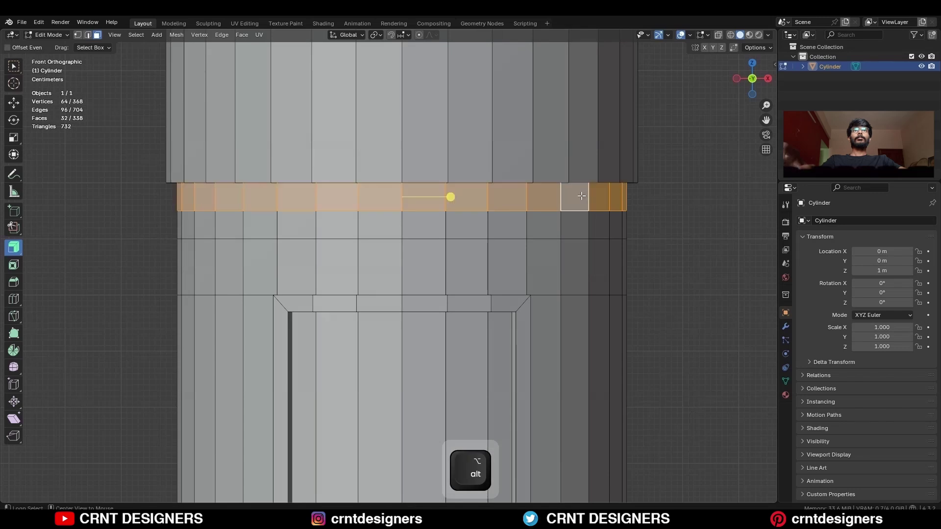
{"action": "middle_click_drag", "start_coordinate": [572, 195], "coordinate": [510, 198]}
{"action": "key", "text": "s"}
{"action": "key", "text": "shift+z"}
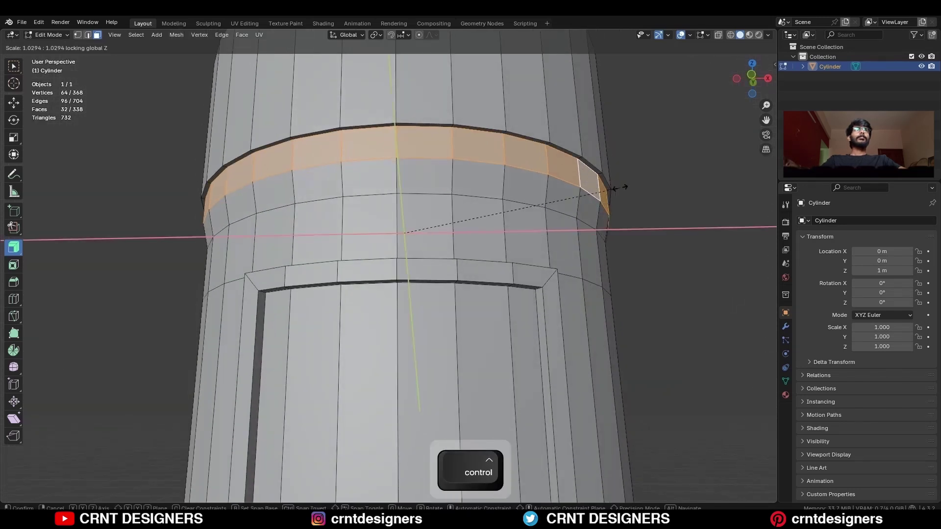
{"action": "left_click", "coordinate": [598, 185]}
{"action": "scroll", "coordinate": [551, 178], "scroll_direction": "down", "scroll_amount": 3}
Scale the top band's face ring slightly outward in X and Y only.
{"action": "middle_click_drag", "start_coordinate": [514, 142], "coordinate": [507, 178]}
{"action": "key", "text": "3"}
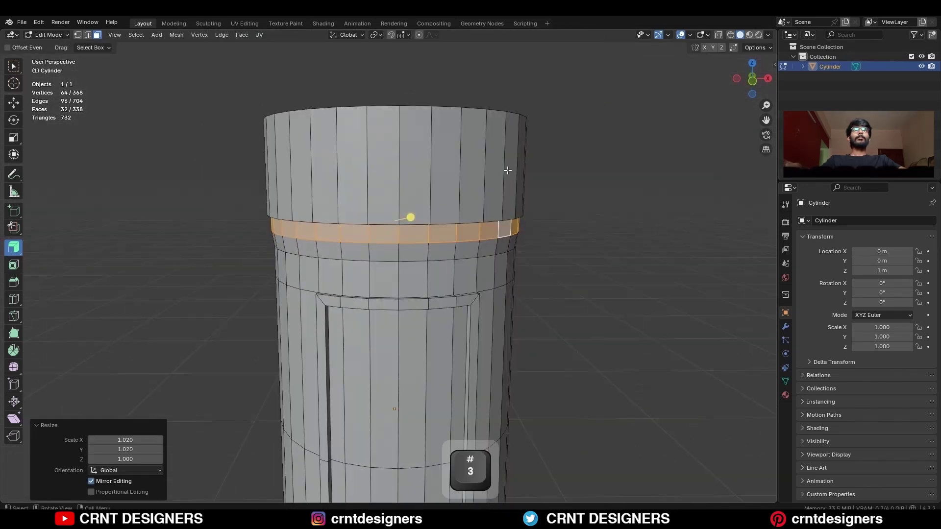
{"action": "left_click", "coordinate": [505, 168], "text": "alt"}
{"action": "key", "text": "s"}
{"action": "key", "text": "shift+z"}
{"action": "left_click", "coordinate": [601, 142], "text": "ctrl"}
{"action": "left_click", "coordinate": [601, 141]}
Add a loop cut above the front panel and move it up along Z together with the loop above it.
{"action": "key", "text": "KP_1"}
{"action": "key", "text": "2"}
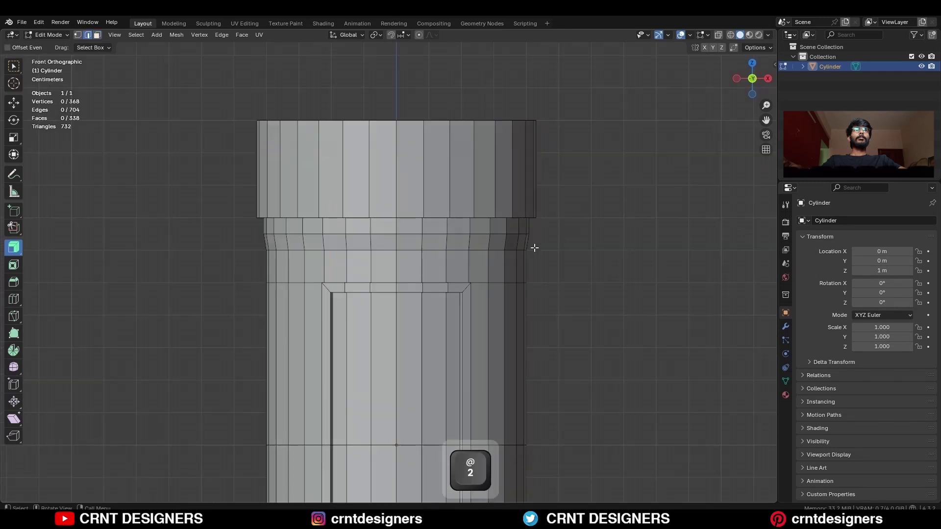
{"action": "key", "text": "ctrl+r"}
{"action": "left_click", "coordinate": [396, 266]}
{"action": "right_click", "coordinate": [396, 266]}
{"action": "left_click", "coordinate": [383, 266], "text": "alt+shift"}
{"action": "key", "text": "g"}
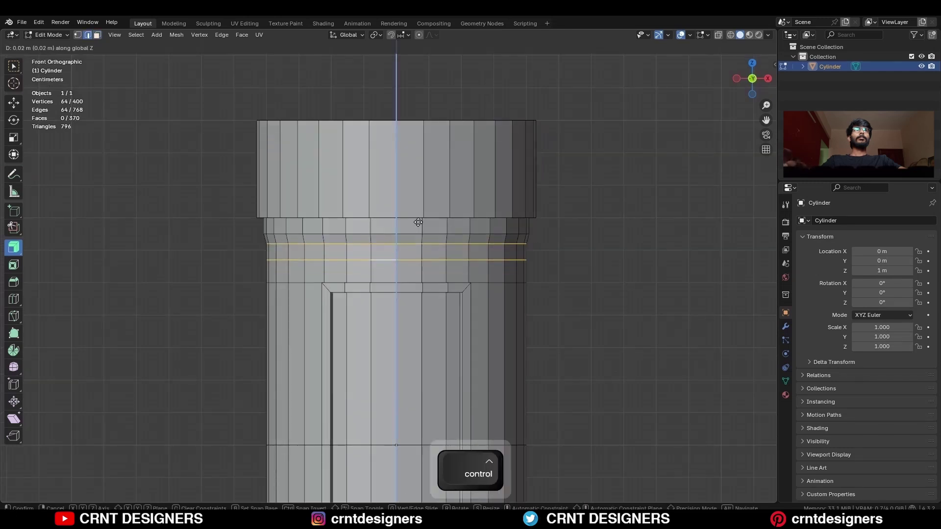
{"action": "left_click", "coordinate": [418, 223]}
Symmetrize the whole mesh vertically so the top band details are copied to the bottom.
{"action": "key", "text": "alt+a"}
{"action": "middle_click_drag", "start_coordinate": [622, 163], "coordinate": [447, 204]}
{"action": "key", "text": "a"}
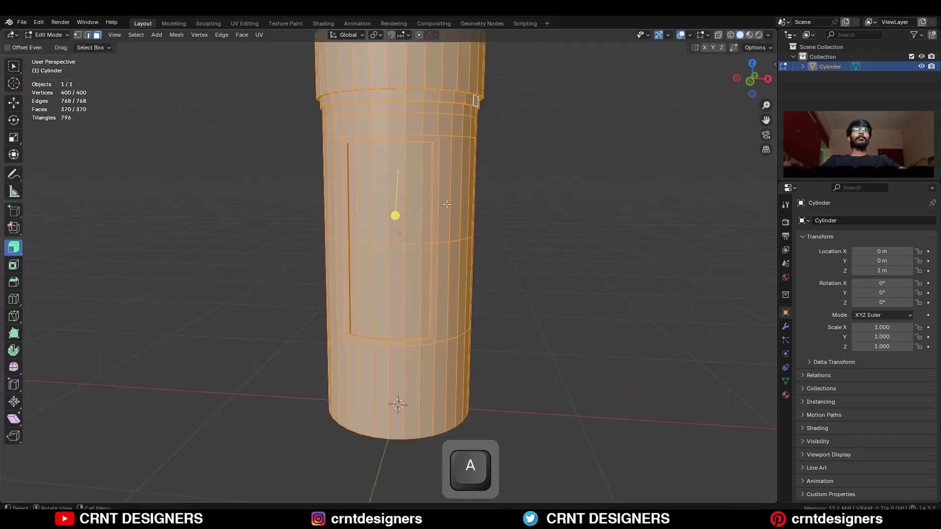
{"action": "left_click", "coordinate": [176, 35]}
{"action": "left_click", "coordinate": [196, 177]}
{"action": "key", "text": "alt+a"}
Move all vertices above the bottom collar up along Z in X-ray view to lengthen the lower section.
{"action": "key", "text": "KP_1"}
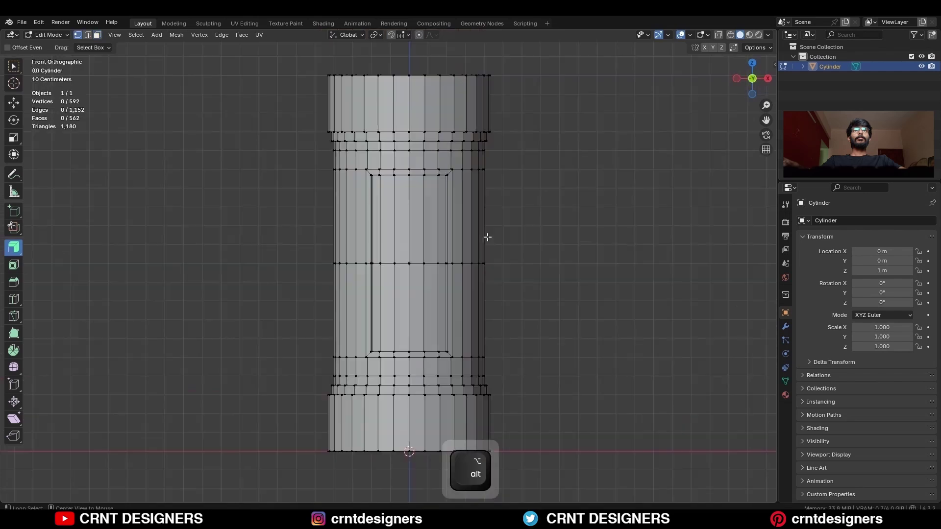
{"action": "key", "text": "alt+z"}
{"action": "left_click_drag", "start_coordinate": [570, 48], "coordinate": [308, 361]}
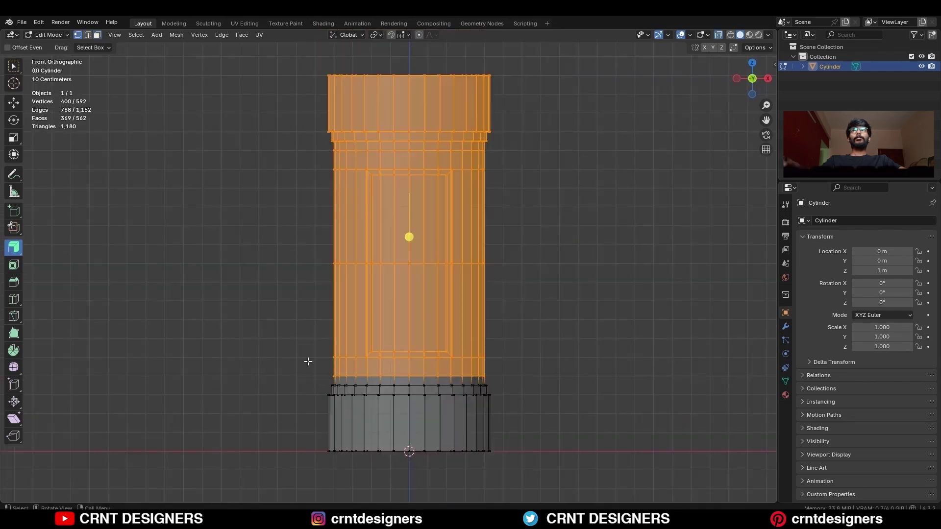
{"action": "left_click", "coordinate": [13, 103]}
{"action": "middle_click_drag", "start_coordinate": [327, 138], "coordinate": [328, 184], "text": "shift"}
{"action": "left_click_drag", "start_coordinate": [410, 201], "coordinate": [431, 129], "text": "ctrl"}
{"action": "left_click", "coordinate": [586, 200]}
Turn off X-ray, add a loop cut in the lengthened lower section, and slide it up close beneath the front panel.
{"action": "middle_click_drag", "start_coordinate": [538, 270], "coordinate": [535, 200], "text": "shift"}
{"action": "key", "text": "alt+z"}
{"action": "scroll", "coordinate": [540, 259], "scroll_direction": "up", "scroll_amount": 3}
{"action": "key", "text": "ctrl+r"}
{"action": "left_click", "coordinate": [495, 252]}
{"action": "left_click", "coordinate": [495, 311]}
{"action": "key", "text": "3"}
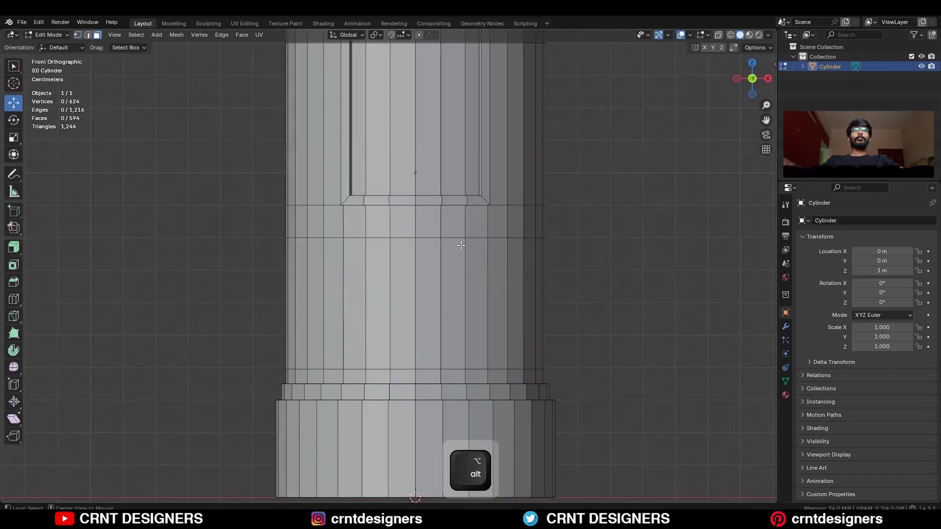
{"action": "key", "text": "2"}
{"action": "left_click", "coordinate": [456, 239], "text": "alt"}
{"action": "key", "text": "g"}
{"action": "key", "text": "g"}
{"action": "left_click", "coordinate": [531, 223]}
Add three evenly spaced loop cuts across the tall face ring of the lower section.
{"action": "key", "text": "3"}
{"action": "middle_click_drag", "start_coordinate": [436, 274], "coordinate": [430, 248], "text": "shift"}
{"action": "scroll", "coordinate": [429, 247], "scroll_direction": "up", "scroll_amount": 1}
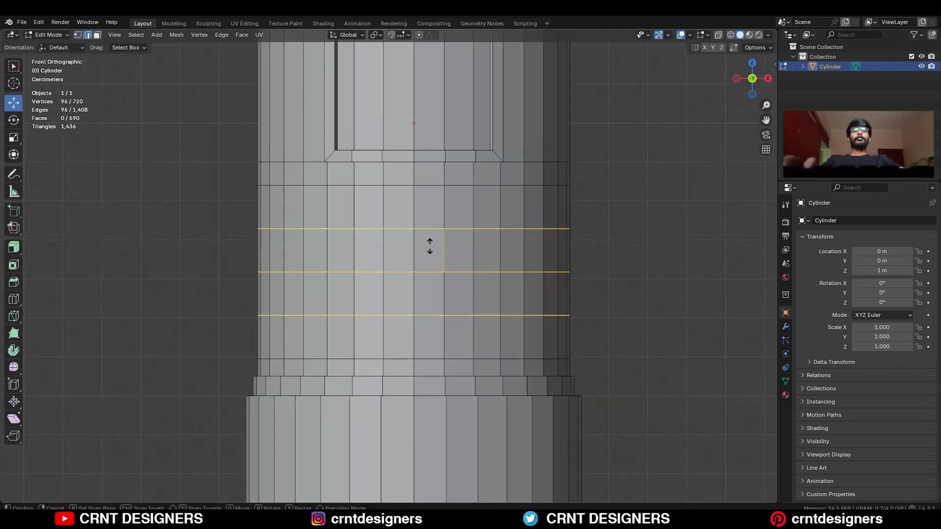
{"action": "left_click", "coordinate": [430, 246]}
{"action": "key", "text": "alt+a"}
Inset the two outer two-column face blocks below the front panel by 0.02 m.
{"action": "left_click_drag", "start_coordinate": [334, 209], "coordinate": [494, 330]}
{"action": "scroll", "coordinate": [590, 263], "scroll_direction": "up", "scroll_amount": 2}
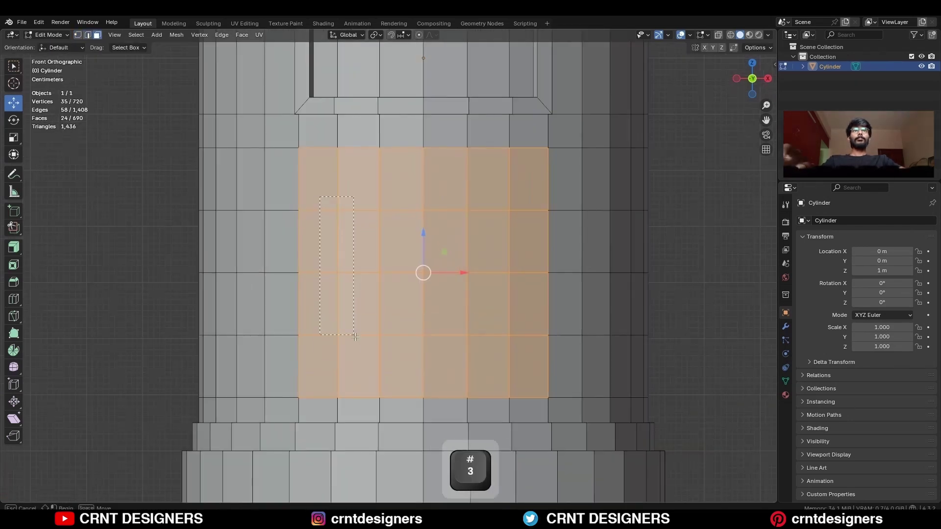
{"action": "left_click_drag", "start_coordinate": [355, 337], "coordinate": [355, 338]}
{"action": "left_click_drag", "start_coordinate": [488, 196], "coordinate": [527, 338], "text": "shift"}
{"action": "key", "text": "i"}
{"action": "left_click", "coordinate": [421, 215]}
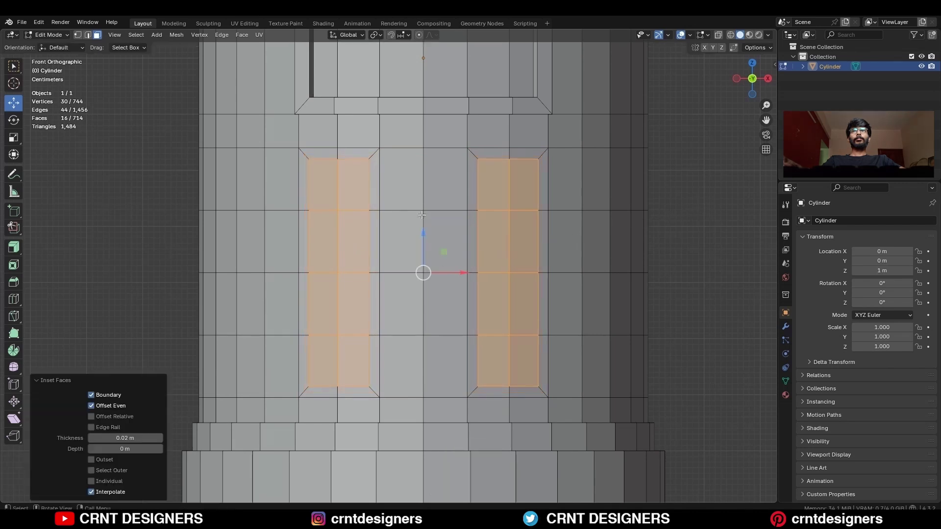
Inset the middle two-column face block between the two inset panels to match them.
{"action": "left_click_drag", "start_coordinate": [430, 312], "coordinate": [431, 313]}
{"action": "key", "text": "i"}
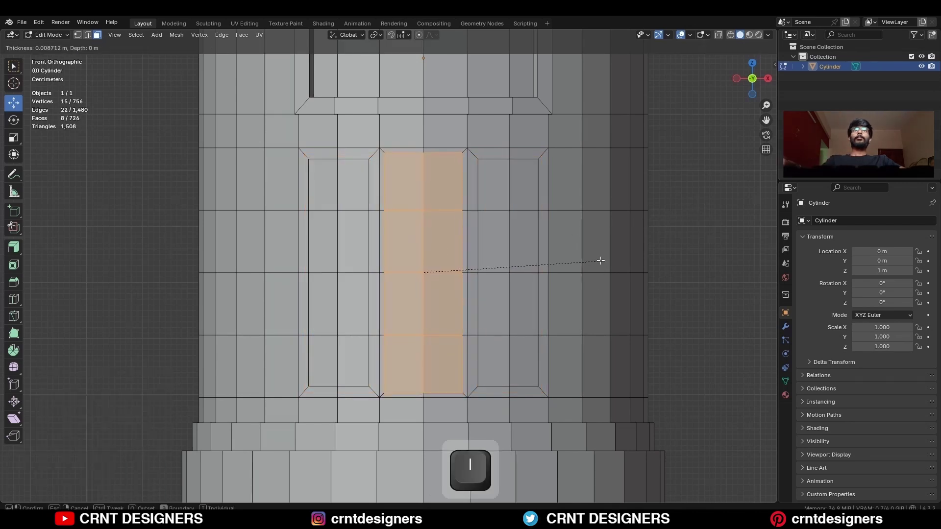
{"action": "left_click", "coordinate": [490, 262]}
Raise the centre top vertices and lower the centre bottom vertices of the three small panels to give them pointed ends.
{"action": "key", "text": "1"}
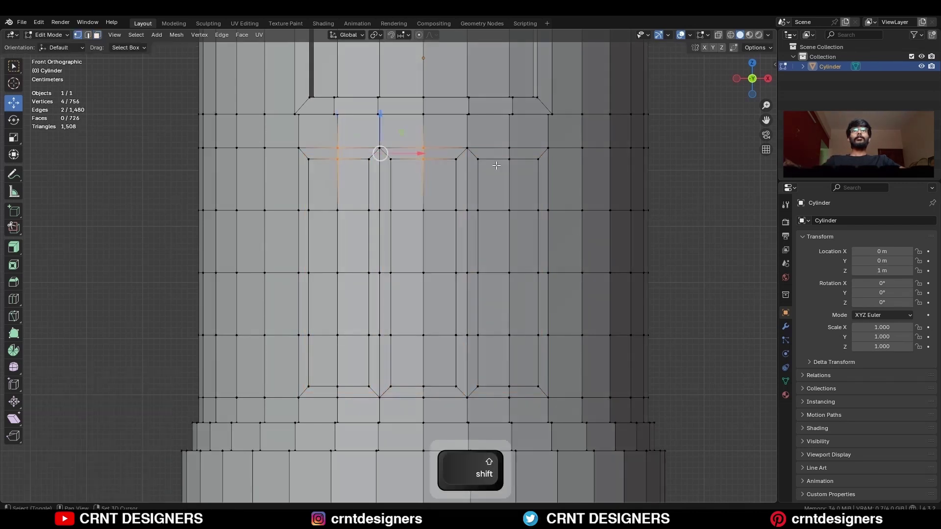
{"action": "left_click_drag", "start_coordinate": [425, 115], "coordinate": [466, 148], "text": "ctrl"}
{"action": "left_click_drag", "start_coordinate": [329, 370], "coordinate": [349, 409]}
{"action": "left_click_drag", "start_coordinate": [416, 370], "coordinate": [435, 410], "text": "shift"}
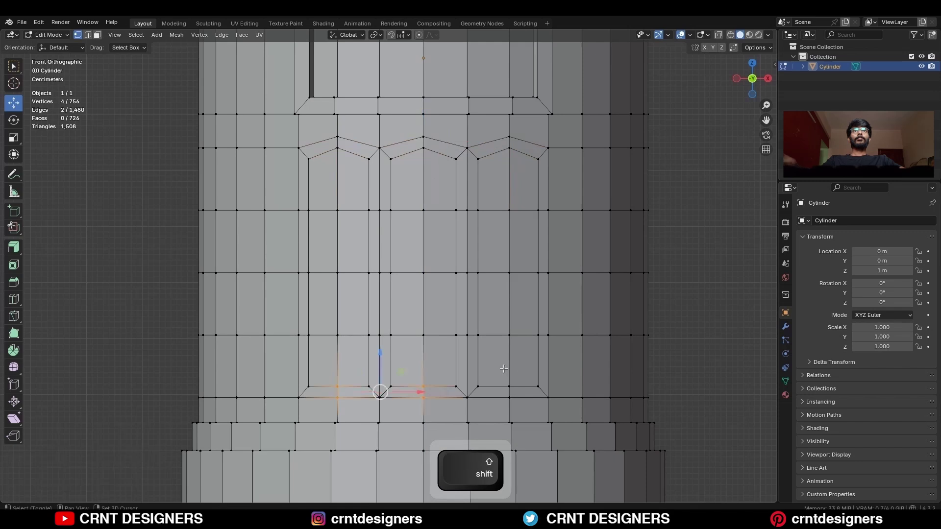
{"action": "left_click_drag", "start_coordinate": [421, 354], "coordinate": [422, 372], "text": "ctrl"}
{"action": "left_click", "coordinate": [582, 114]}
{"action": "scroll", "coordinate": [521, 161], "scroll_direction": "down", "scroll_amount": 3}
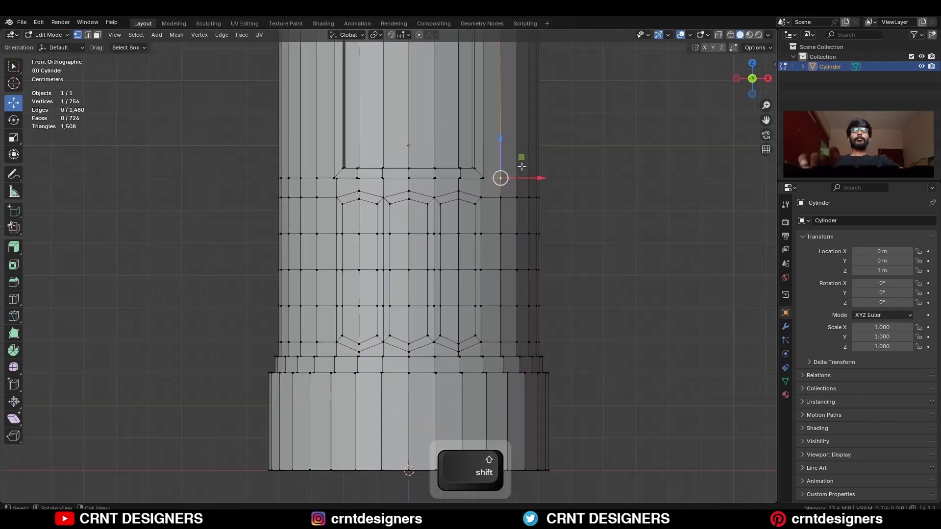
Select the inner faces of the three pointed panels and extrude them inward.
{"action": "middle_click_drag", "start_coordinate": [521, 162], "coordinate": [518, 181]}
{"action": "key", "text": "3"}
{"action": "left_click_drag", "start_coordinate": [338, 225], "coordinate": [367, 366]}
{"action": "left_click", "coordinate": [418, 288], "text": "alt+shift"}
{"action": "left_click", "coordinate": [444, 309], "text": "alt+shift"}
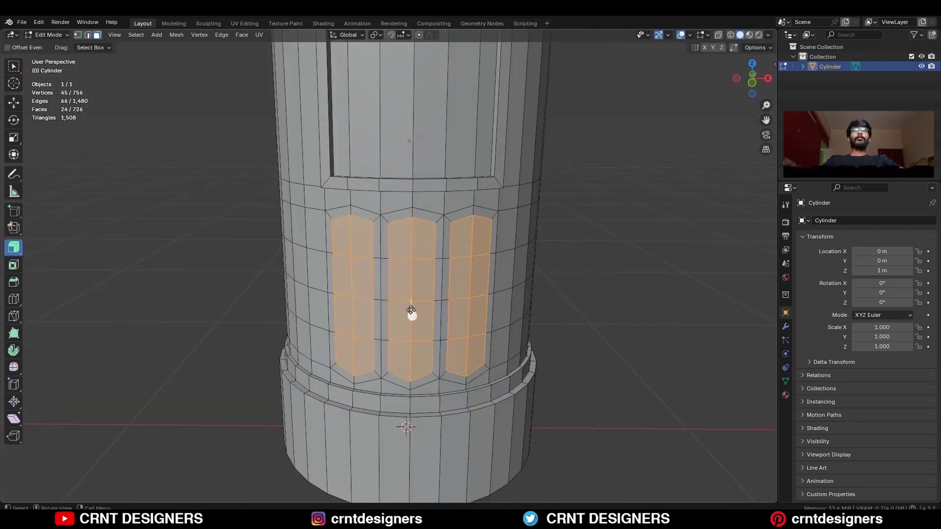
{"action": "left_click_drag", "start_coordinate": [411, 310], "coordinate": [411, 315]}
{"action": "middle_click_drag", "start_coordinate": [412, 315], "coordinate": [458, 251]}
Leave Edit Mode, duplicate the cylinder into a hidden Back-Up collection, and save the file.
{"action": "key", "text": "Tab"}
{"action": "key", "text": "shift+d"}
{"action": "key", "text": "ctrl+s"}
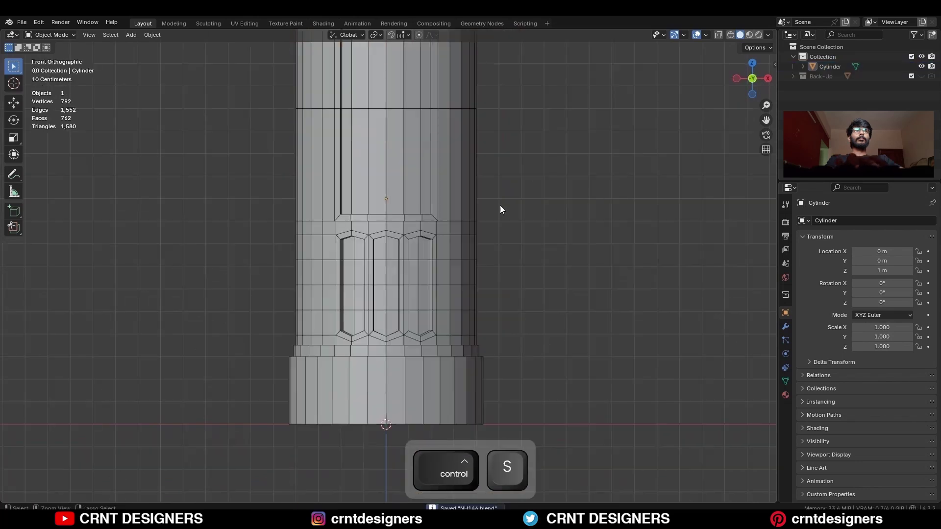
Add a second cylinder with 16 vertices at the origin.
{"action": "key", "text": "shift+a"}
{"action": "mouse_move", "coordinate": [396, 145]}
{"action": "left_click", "coordinate": [462, 196]}
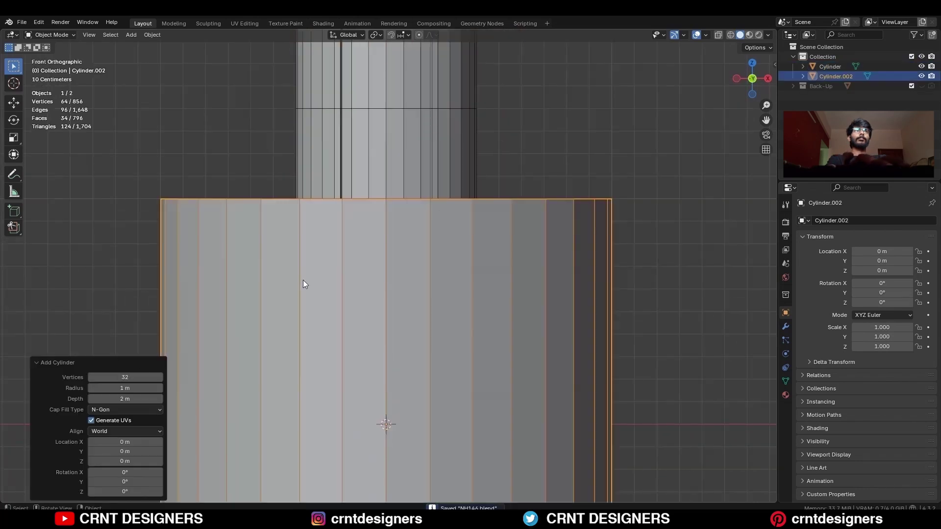
{"action": "left_click", "coordinate": [129, 379]}
{"action": "type", "text": "16"}
{"action": "key", "text": "Return"}
{"action": "left_click", "coordinate": [765, 79]}
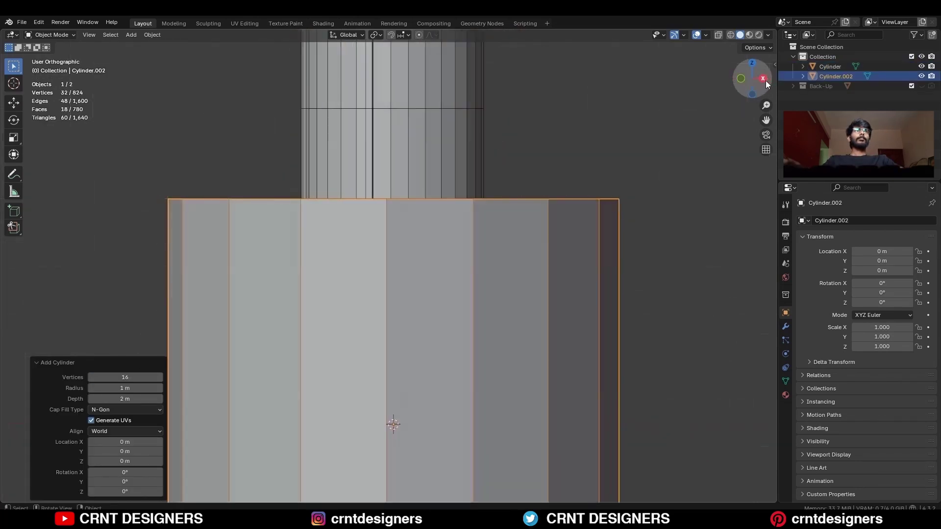
Rotate the 16-vertex cylinder 90° about the X axis so its round cap faces the front.
{"action": "scroll", "coordinate": [539, 280], "scroll_direction": "down", "scroll_amount": 4}
{"action": "middle_click_drag", "start_coordinate": [539, 279], "coordinate": [545, 227], "text": "shift"}
{"action": "key", "text": "r"}
{"action": "left_click", "coordinate": [487, 147], "text": "ctrl"}
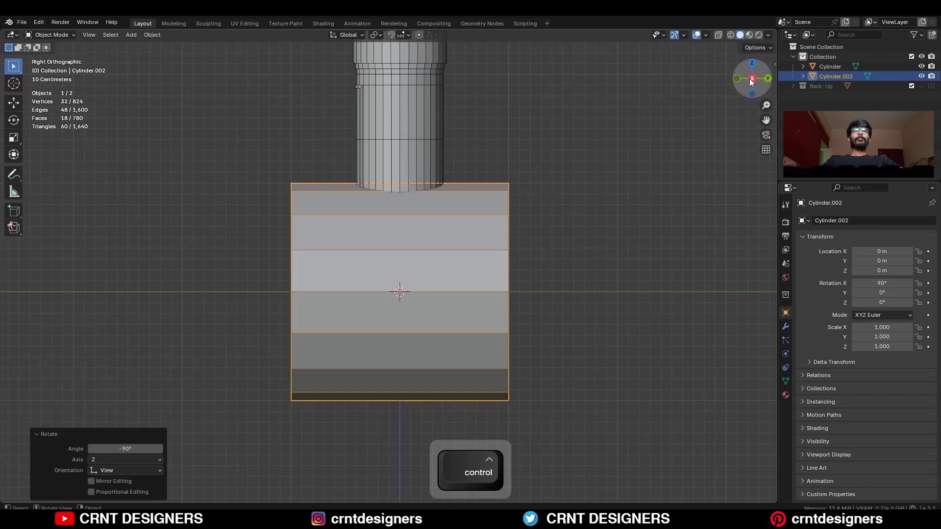
Scale and move the rotated cylinder to fit within the main cylinder's bottom band, and add one centred horizontal loop cut around that band.
{"action": "key", "text": "KP_1"}
{"action": "key", "text": "s"}
{"action": "left_click", "coordinate": [410, 298]}
{"action": "key", "text": "g"}
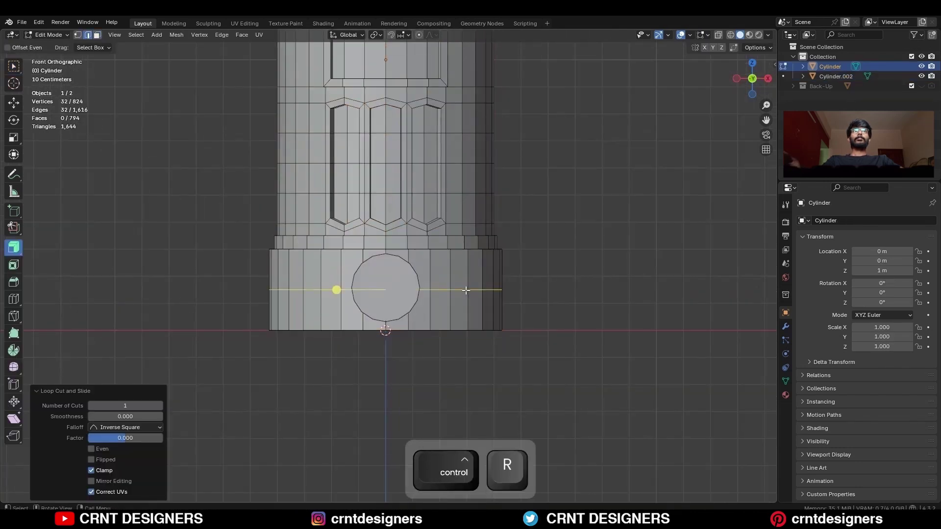
Place the 3D cursor on the front centre vertex of the bottom band's middle edge loop.
{"action": "key", "text": "Tab"}
{"action": "key", "text": "alt+z"}
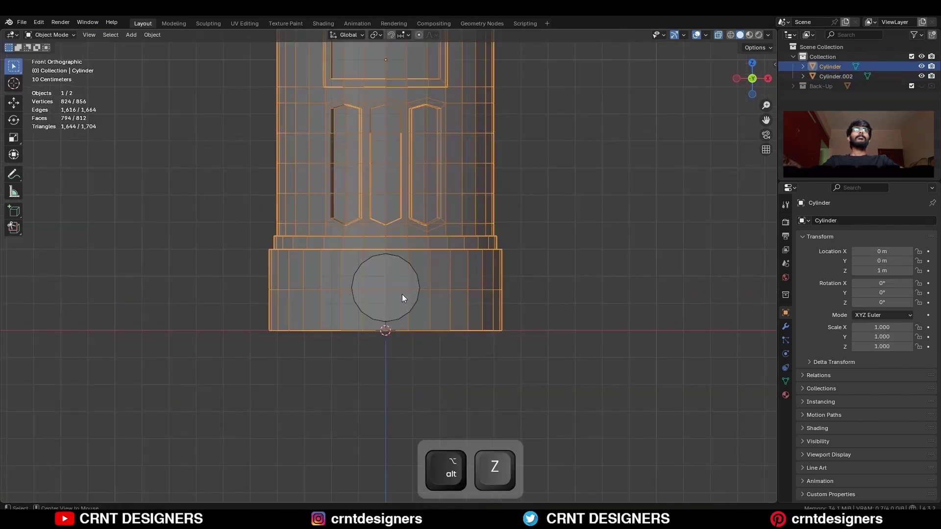
{"action": "scroll", "coordinate": [402, 294], "scroll_direction": "up", "scroll_amount": 6}
{"action": "key", "text": "Tab"}
{"action": "key", "text": "1"}
{"action": "left_click", "coordinate": [383, 341]}
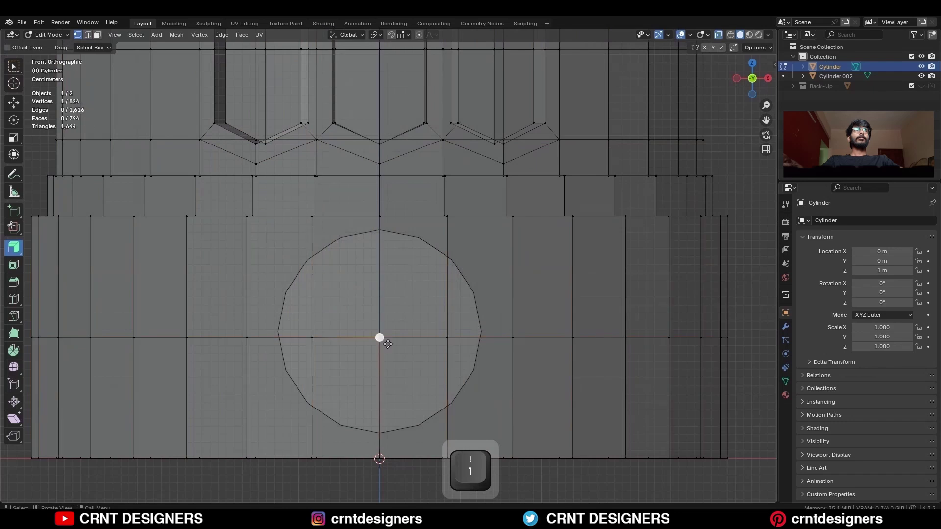
{"action": "middle_click_drag", "start_coordinate": [388, 345], "coordinate": [406, 327]}
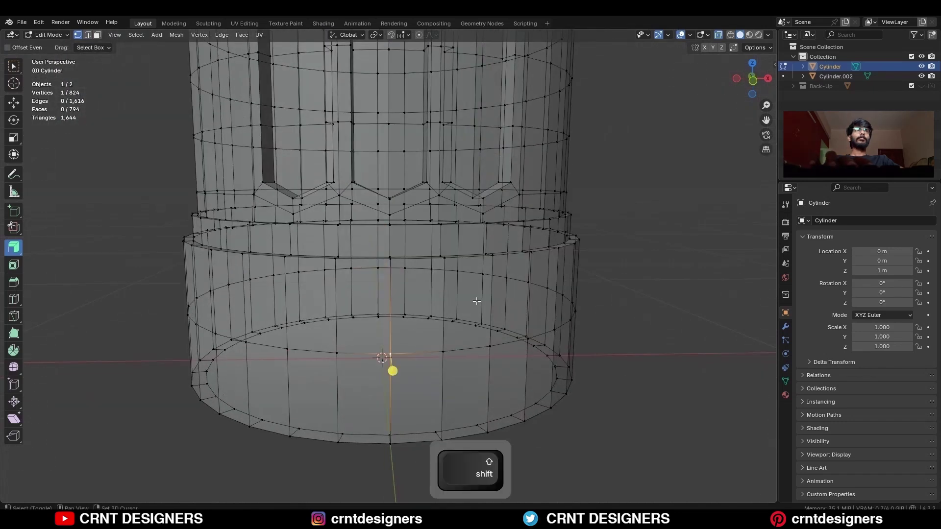
Return to Object Mode and snap the small cylinder to the 3D cursor on the front of the bottom band.
{"action": "key", "text": "Tab"}
{"action": "key", "text": "alt+z"}
{"action": "left_click", "coordinate": [751, 83]}
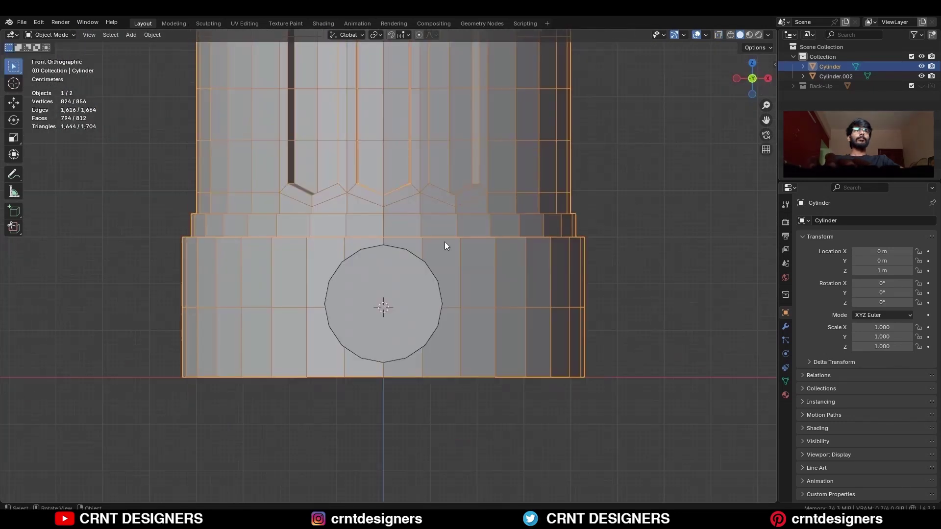
{"action": "left_click", "coordinate": [433, 283]}
{"action": "key", "text": "shift+s"}
{"action": "left_click", "coordinate": [456, 240]}
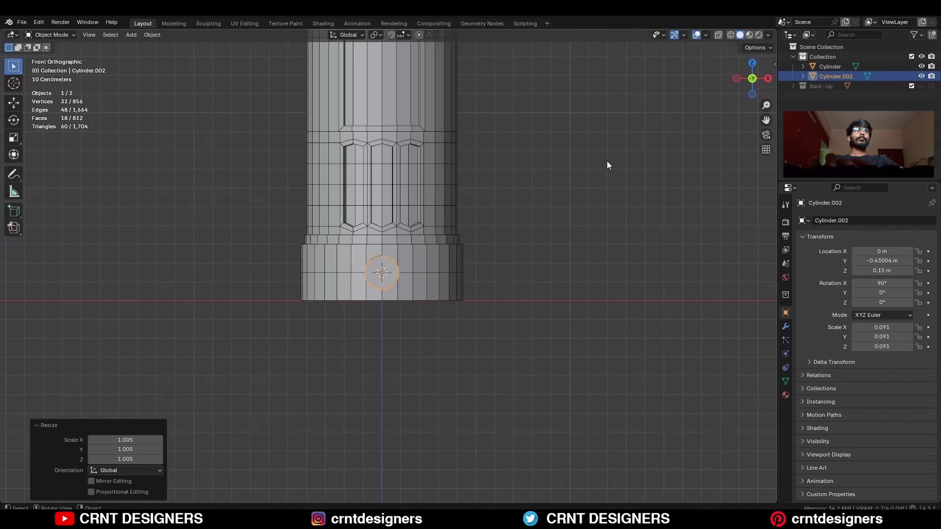
Rotate the small cylinder 45° in top view around the main cylinder's central axis.
{"action": "left_click", "coordinate": [751, 64]}
{"action": "key", "text": "alt+z"}
{"action": "key", "text": "r"}
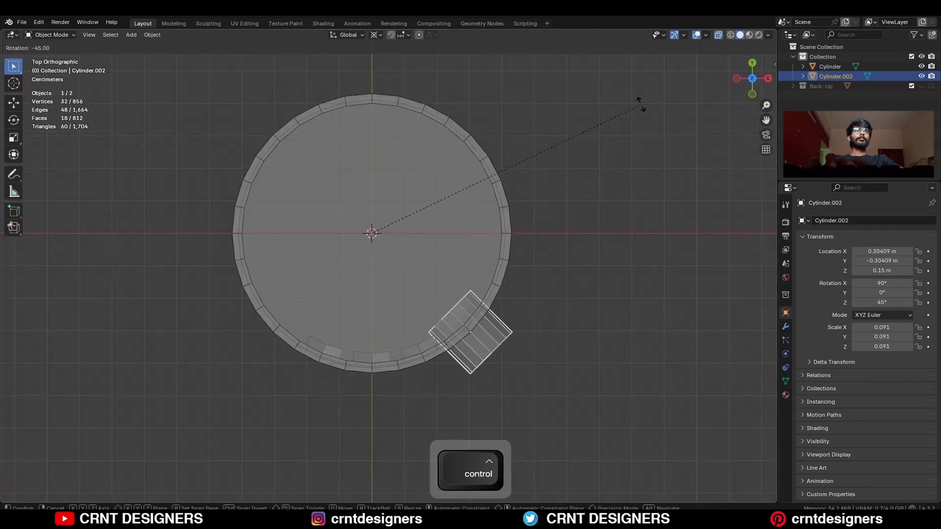
{"action": "left_click", "coordinate": [640, 104], "text": "ctrl"}
Duplicate the small cylinder and rotate the copy around the centre to the other front side of the band.
{"action": "scroll", "coordinate": [617, 157], "scroll_direction": "down", "scroll_amount": 4}
{"action": "key", "text": "shift+d"}
{"action": "key", "text": "r"}
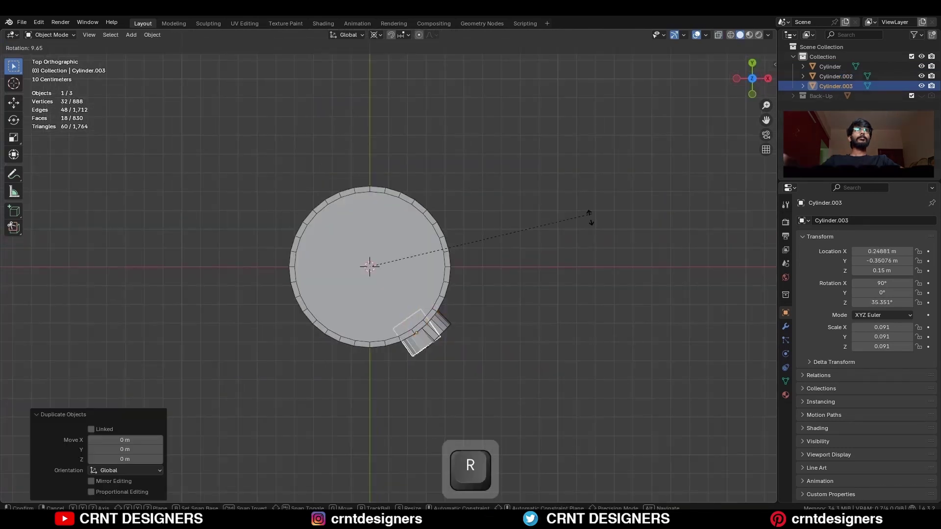
{"action": "left_click", "coordinate": [399, 310], "text": "ctrl"}
Subtract the first small cylinder from the main cylinder with a Boolean Difference.
{"action": "middle_click_drag", "start_coordinate": [485, 334], "coordinate": [485, 236]}
{"action": "left_click", "coordinate": [445, 343]}
{"action": "left_click", "coordinate": [436, 289], "text": "shift"}
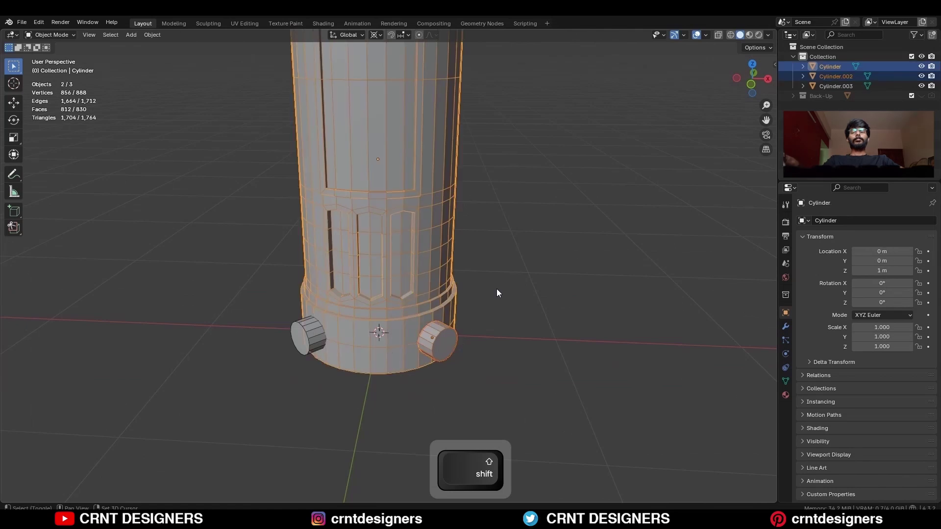
{"action": "key", "text": "shift+q"}
{"action": "left_click", "coordinate": [442, 296]}
{"action": "middle_click_drag", "start_coordinate": [442, 296], "coordinate": [492, 290]}
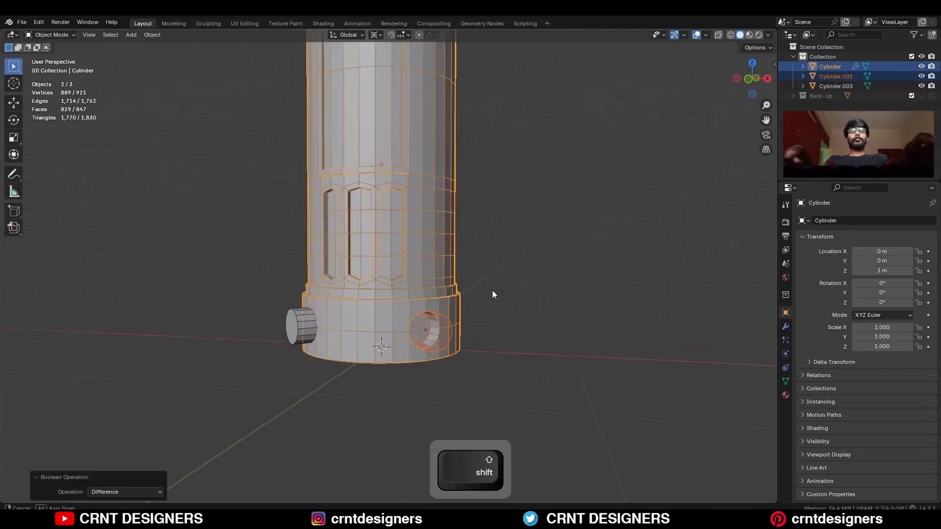
Put a copy of the object in the Back-Up collection and apply the main cylinder's Boolean modifier.
{"action": "scroll", "coordinate": [492, 294], "scroll_direction": "up", "scroll_amount": 4}
{"action": "left_click", "coordinate": [786, 327]}
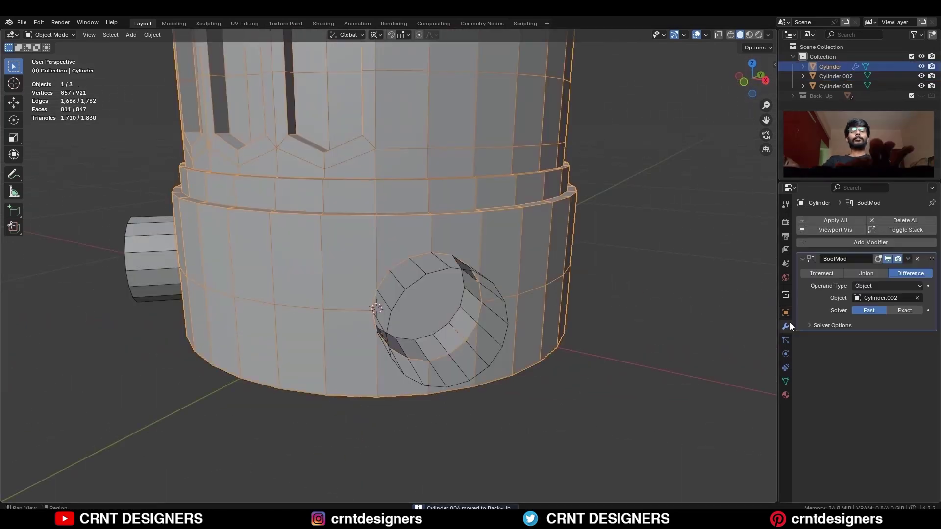
{"action": "left_click", "coordinate": [907, 259]}
{"action": "left_click", "coordinate": [870, 272]}
{"action": "left_click", "coordinate": [632, 289]}
Delete both small cutter cylinders.
{"action": "left_click", "coordinate": [456, 265]}
{"action": "key", "text": "x"}
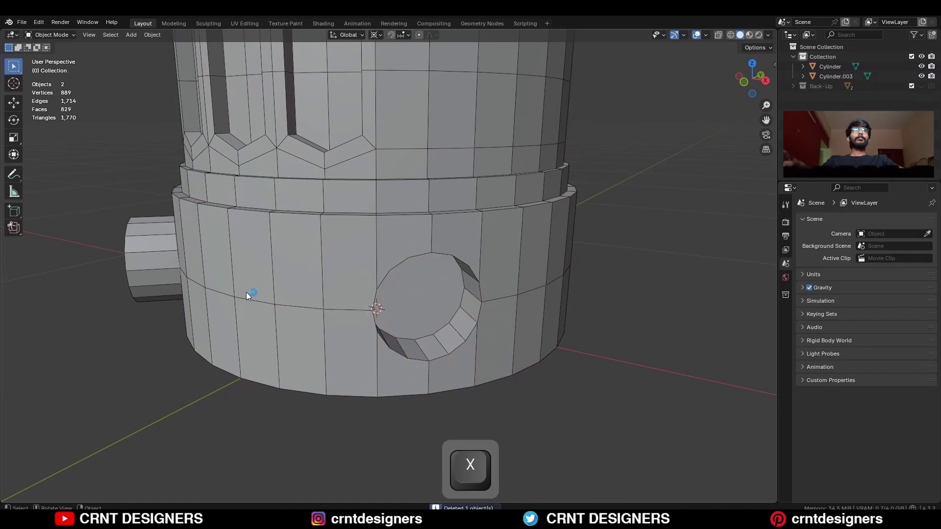
{"action": "left_click", "coordinate": [142, 247]}
{"action": "key", "text": "x"}
{"action": "left_click", "coordinate": [343, 255]}
Merge all vertices of the main cylinder by distance with a merge distance of 0.0101 m.
{"action": "middle_click_drag", "start_coordinate": [425, 249], "coordinate": [398, 238]}
{"action": "scroll", "coordinate": [411, 231], "scroll_direction": "up", "scroll_amount": 2}
{"action": "key", "text": "Tab"}
{"action": "key", "text": "a"}
{"action": "key", "text": "m"}
{"action": "left_click", "coordinate": [530, 243]}
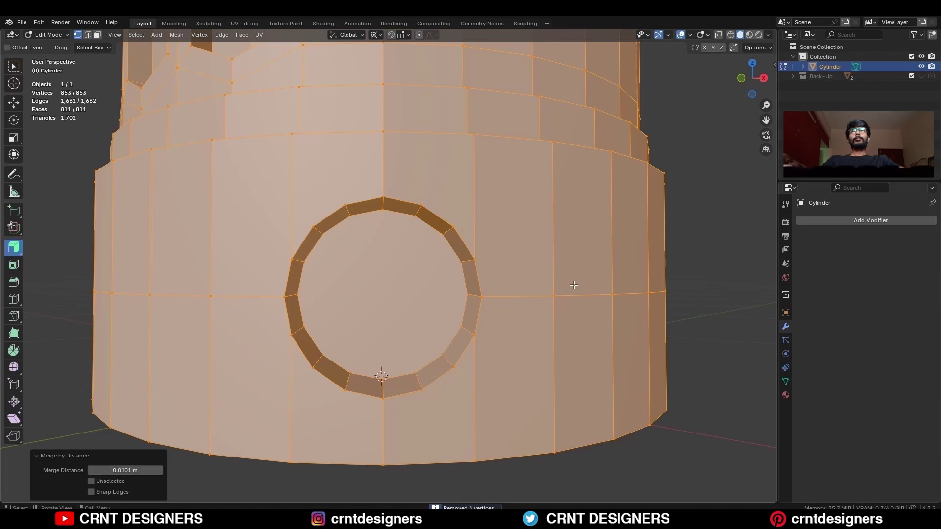
{"action": "left_click", "coordinate": [691, 254]}
Knife-cut a horizontal line through the whole bottom band just above the round hole.
{"action": "key", "text": "shift+space"}
{"action": "key", "text": "k"}
{"action": "key", "text": "KP_1"}
{"action": "left_click", "coordinate": [677, 230]}
{"action": "scroll", "coordinate": [383, 229], "scroll_direction": "down", "scroll_amount": 6}
{"action": "key", "text": "c"}
{"action": "key", "text": "x"}
{"action": "left_click", "coordinate": [221, 253]}
{"action": "key", "text": "Return"}
Knife-cut a second horizontal line through the whole bottom band just below the round hole.
{"action": "scroll", "coordinate": [388, 265], "scroll_direction": "up", "scroll_amount": 5}
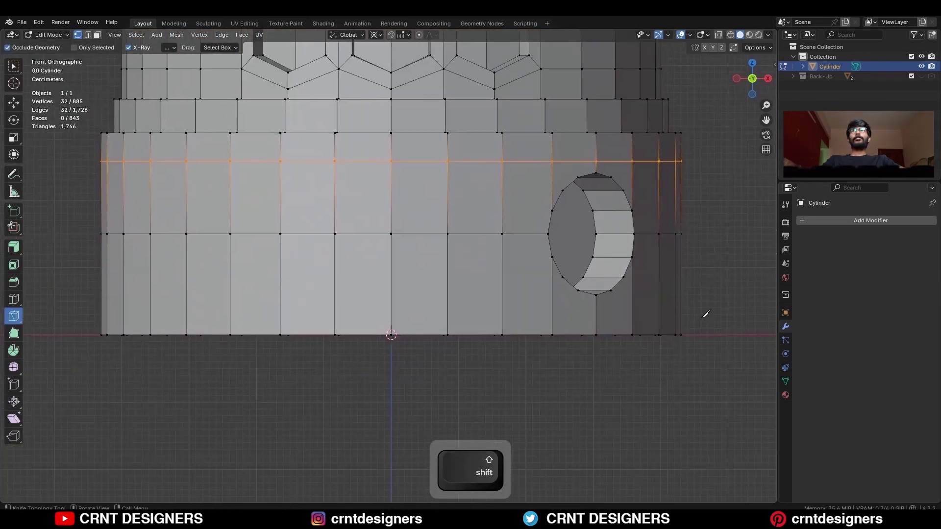
{"action": "left_click", "coordinate": [703, 318]}
{"action": "key", "text": "c"}
{"action": "key", "text": "x"}
{"action": "left_click", "coordinate": [64, 318]}
{"action": "key", "text": "Return"}
Knife-cut two horizontal lines across the band from the hole's left rim vertices, one above and one below the middle loop.
{"action": "key", "text": "w"}
{"action": "key", "text": "2"}
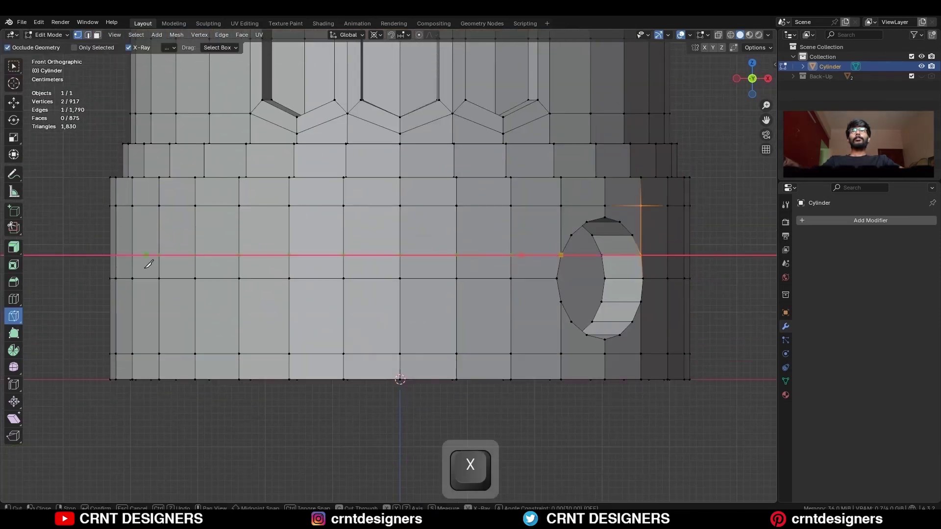
{"action": "left_click", "coordinate": [73, 265]}
{"action": "key", "text": "space"}
{"action": "left_click", "coordinate": [561, 302]}
{"action": "key", "text": "c"}
{"action": "key", "text": "x"}
{"action": "left_click", "coordinate": [74, 308]}
{"action": "key", "text": "space"}
Cut horizontal lines from the hole's right rim and two further lines to its left, connecting the left corner vertices to the rim.
{"action": "left_click", "coordinate": [641, 254]}
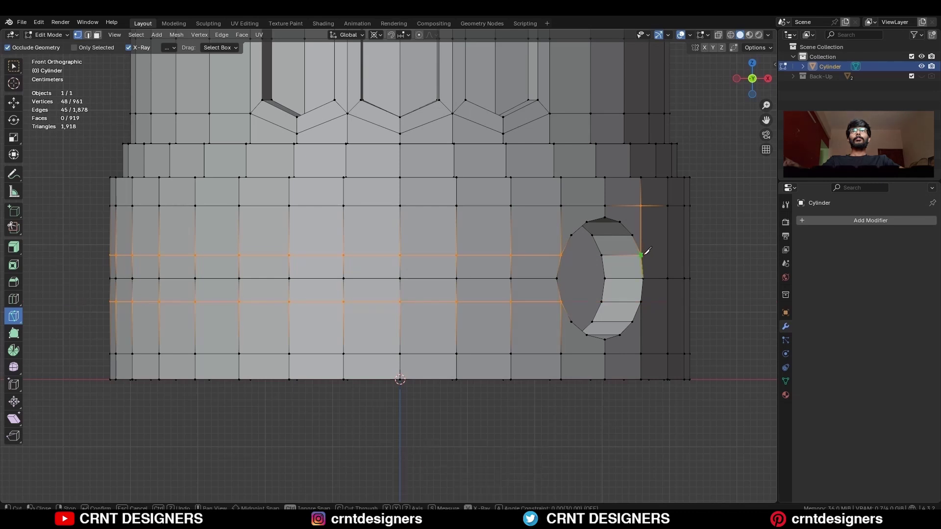
{"action": "key", "text": "space"}
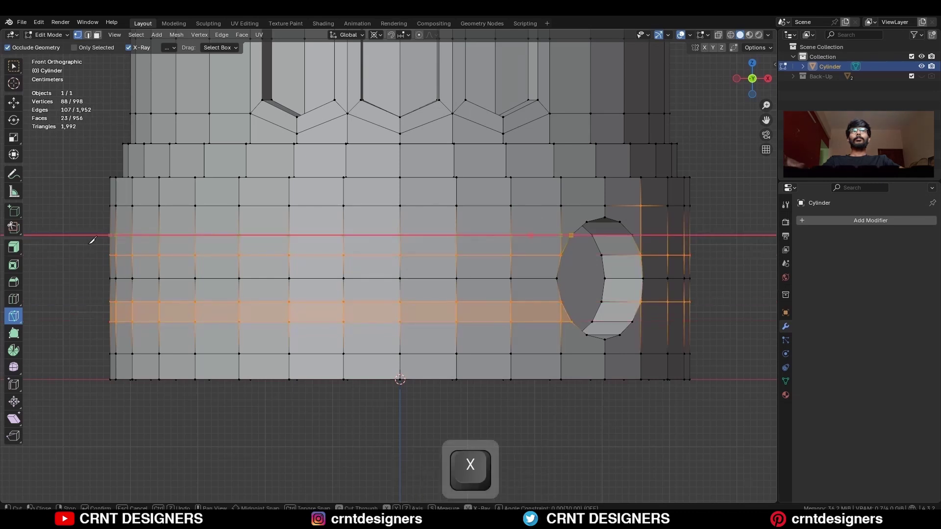
{"action": "left_click", "coordinate": [92, 240]}
{"action": "key", "text": "space"}
{"action": "middle_click_drag", "start_coordinate": [566, 206], "coordinate": [377, 282], "text": "shift"}
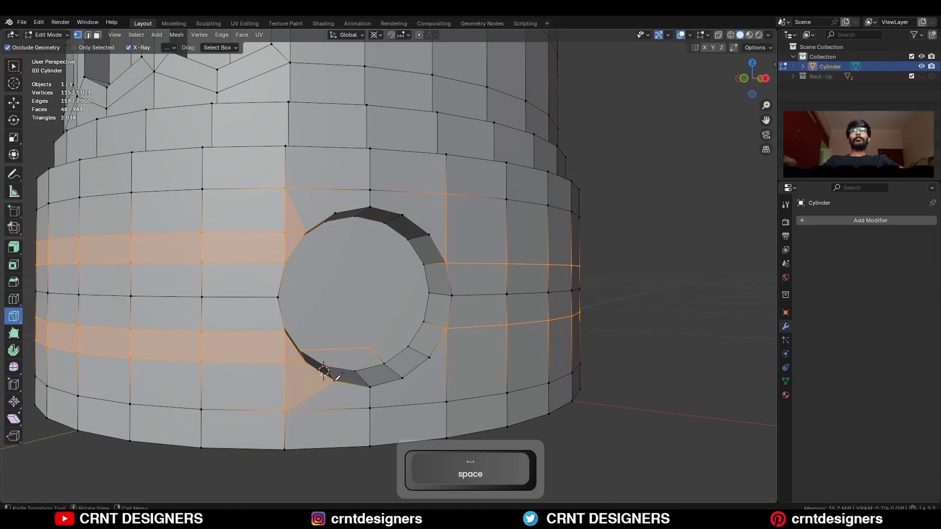
{"action": "middle_click_drag", "start_coordinate": [323, 371], "coordinate": [345, 363]}
{"action": "key", "text": "w"}
{"action": "key", "text": "2"}
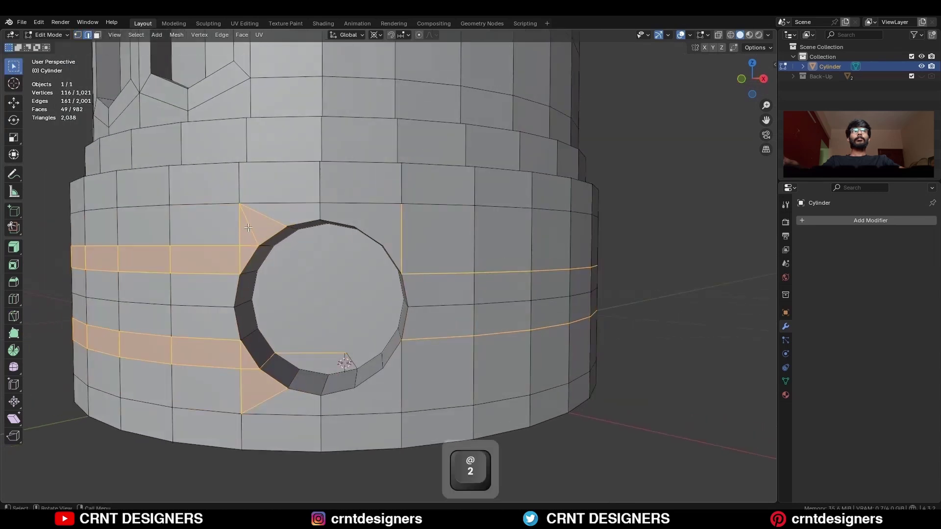
{"action": "left_click", "coordinate": [249, 225]}
{"action": "key", "text": "ctrl+x"}
{"action": "key", "text": "ctrl+z"}
Knife-cut a bracket-shaped edge path beside the hole's left side, joining the upper and lower corner vertices.
{"action": "middle_click_drag", "start_coordinate": [245, 371], "coordinate": [314, 219]}
{"action": "key", "text": "1"}
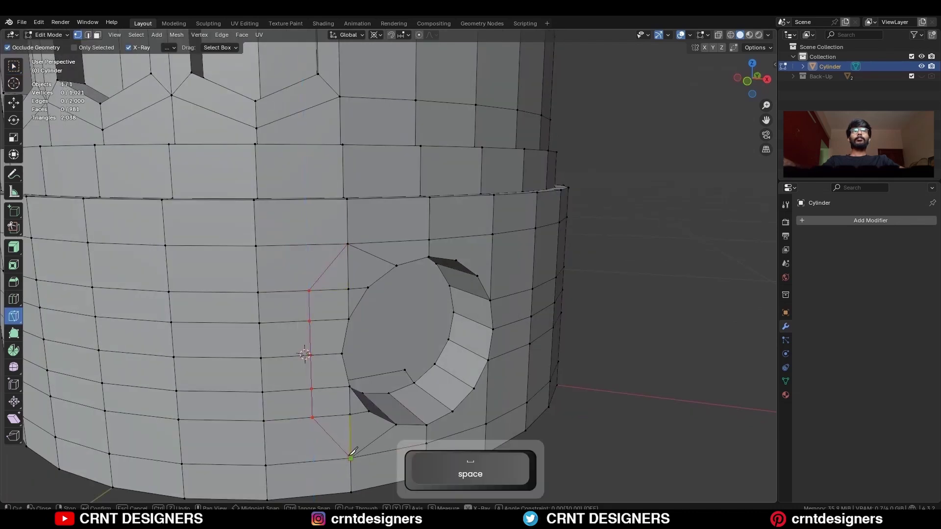
{"action": "key", "text": "space"}
Merge the two extra vertices left of the hole into the rim with At Last, and dissolve the leftover diagonal edges.
{"action": "middle_click_drag", "start_coordinate": [347, 280], "coordinate": [349, 237], "text": "shift"}
{"action": "key", "text": "c"}
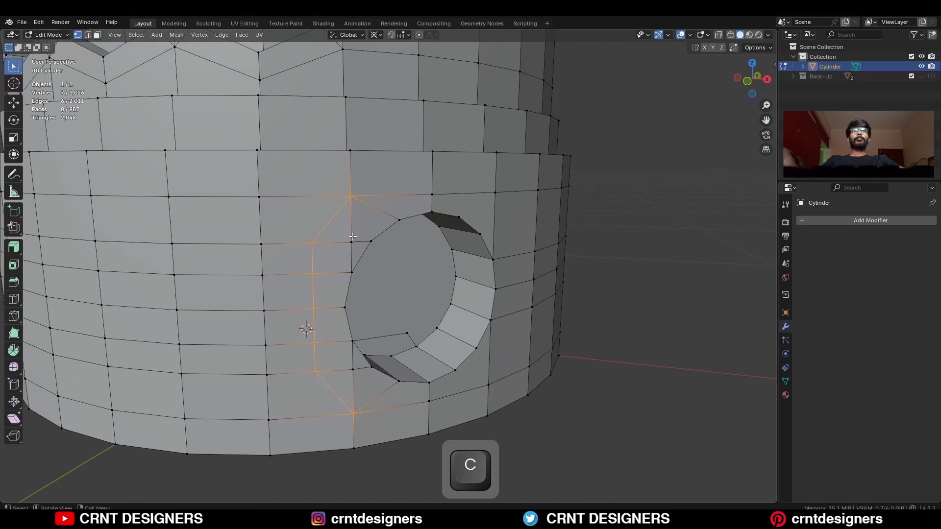
{"action": "key", "text": "m"}
{"action": "left_click", "coordinate": [364, 242]}
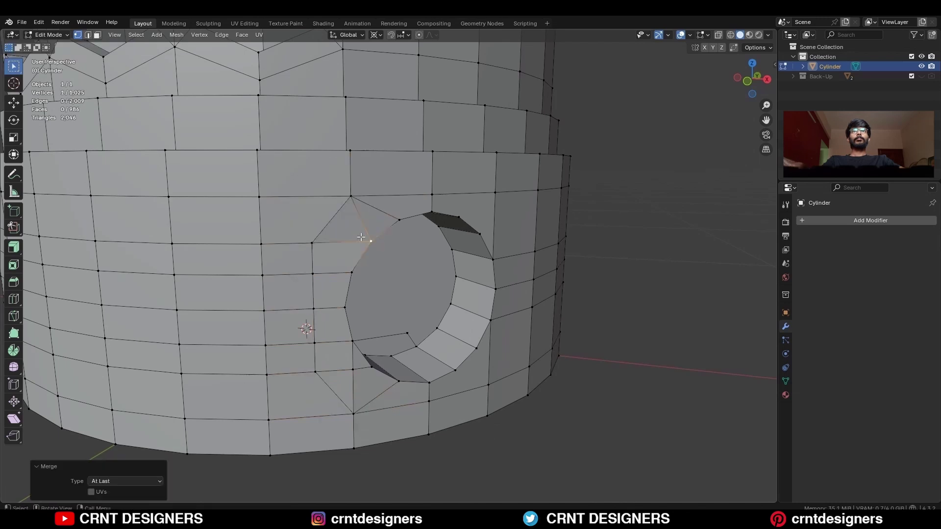
{"action": "middle_click_drag", "start_coordinate": [368, 240], "coordinate": [323, 275]}
{"action": "key", "text": "m"}
{"action": "left_click", "coordinate": [327, 260]}
{"action": "middle_click_drag", "start_coordinate": [323, 274], "coordinate": [321, 288], "text": "shift"}
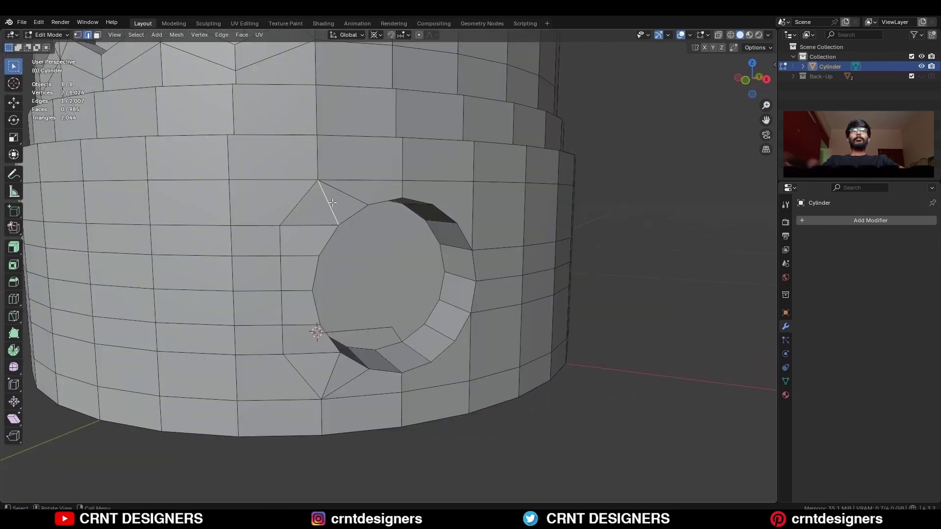
{"action": "key", "text": "ctrl+x"}
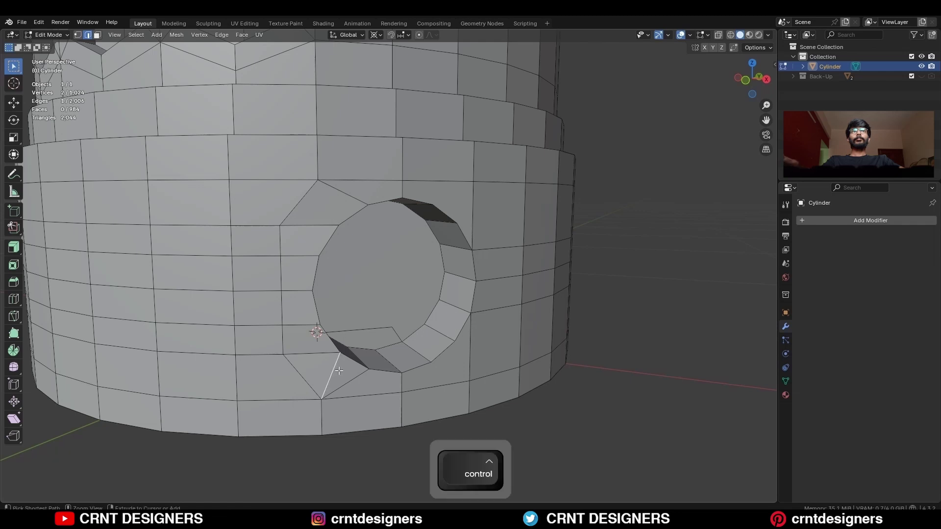
Select all faces of the bottom band, including the hole, and separate the selection into its own object.
{"action": "key", "text": "3"}
{"action": "left_click", "coordinate": [304, 225], "text": "alt"}
{"action": "left_click", "coordinate": [451, 199], "text": "alt"}
{"action": "middle_click_drag", "start_coordinate": [451, 199], "coordinate": [425, 206]}
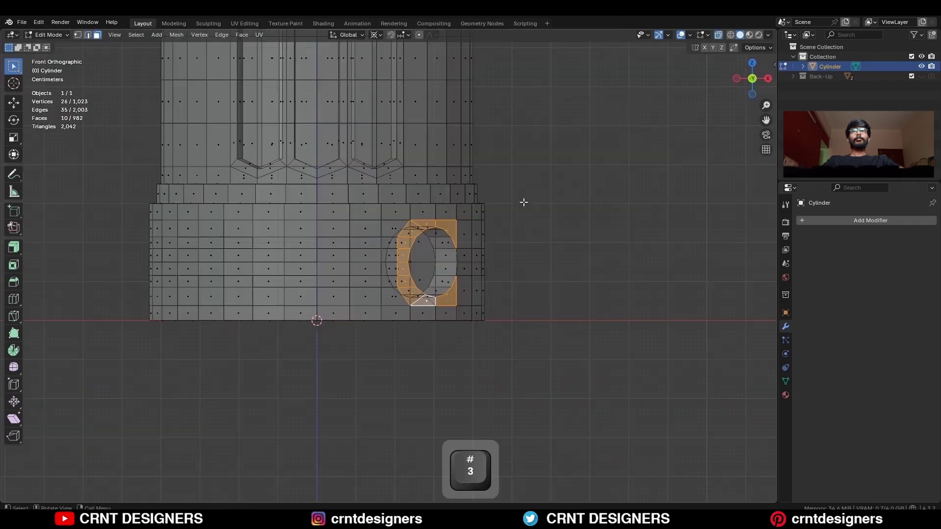
{"action": "left_click_drag", "start_coordinate": [524, 198], "coordinate": [152, 366]}
{"action": "key", "text": "p"}
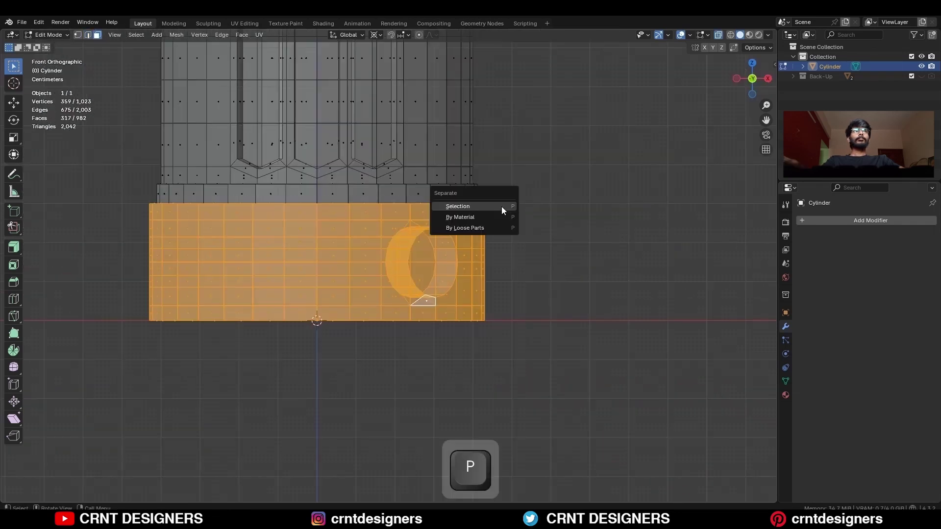
{"action": "left_click", "coordinate": [501, 207]}
Leave Edit Mode and isolate the separated bottom band in local view.
{"action": "key", "text": "alt+z"}
{"action": "key", "text": "Tab"}
{"action": "left_click", "coordinate": [466, 235]}
{"action": "key", "text": "slash"}
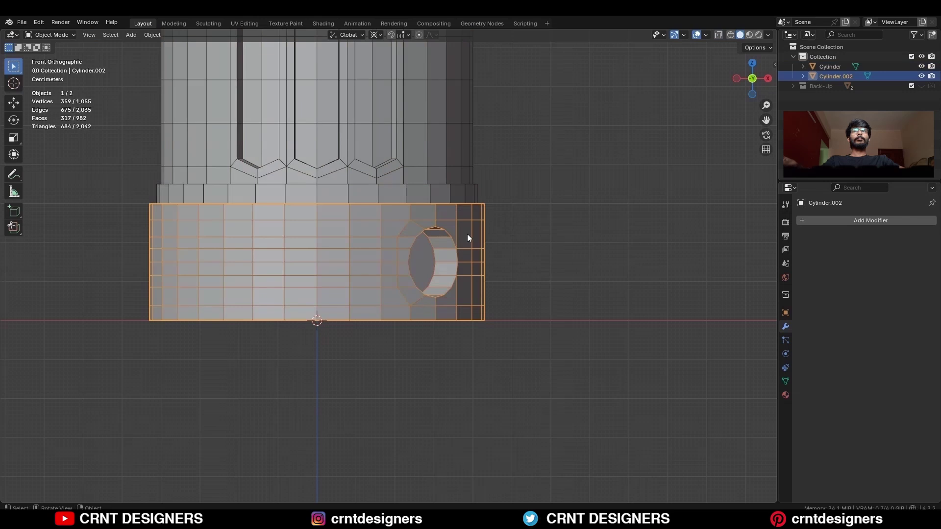
Rotate the band around its centre until the hole faces the front, and apply the object's transforms.
{"action": "left_click", "coordinate": [753, 63]}
{"action": "key", "text": "r"}
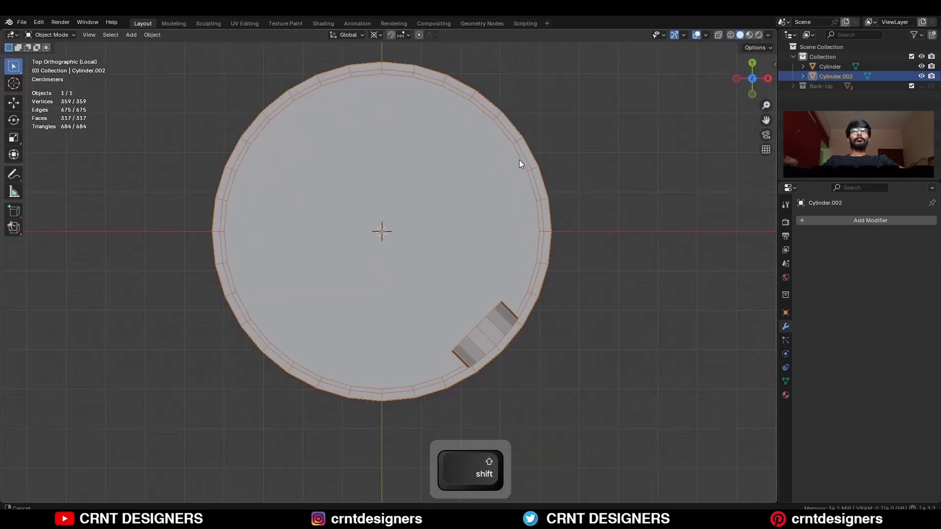
{"action": "left_click", "coordinate": [538, 277], "text": "ctrl"}
{"action": "middle_click_drag", "start_coordinate": [538, 277], "coordinate": [526, 196]}
{"action": "key", "text": "ctrl+a"}
{"action": "left_click", "coordinate": [523, 180]}
{"action": "key", "text": "ctrl+a"}
{"action": "left_click", "coordinate": [522, 193]}
Select the band's entire mesh and symmetrize it from -X to +X.
{"action": "key", "text": "Tab"}
{"action": "key", "text": "a"}
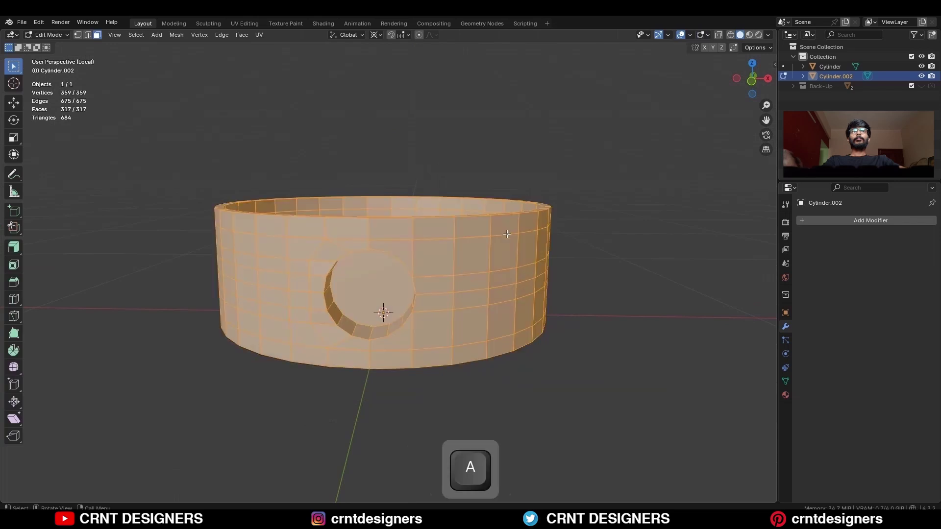
{"action": "left_click", "coordinate": [176, 35]}
{"action": "left_click", "coordinate": [217, 178]}
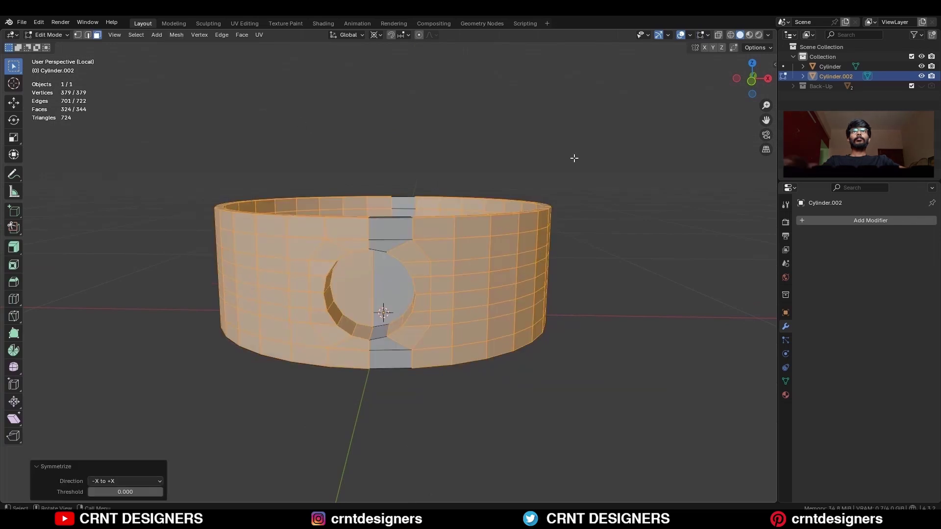
Bevel the hole's outer rim edge loop with width 0.0112 m, 2 segments and shape 1.000.
{"action": "left_click", "coordinate": [574, 158]}
{"action": "middle_click_drag", "start_coordinate": [407, 257], "coordinate": [429, 244]}
{"action": "scroll", "coordinate": [429, 244], "scroll_direction": "up", "scroll_amount": 2}
{"action": "left_click", "coordinate": [470, 246], "text": "alt"}
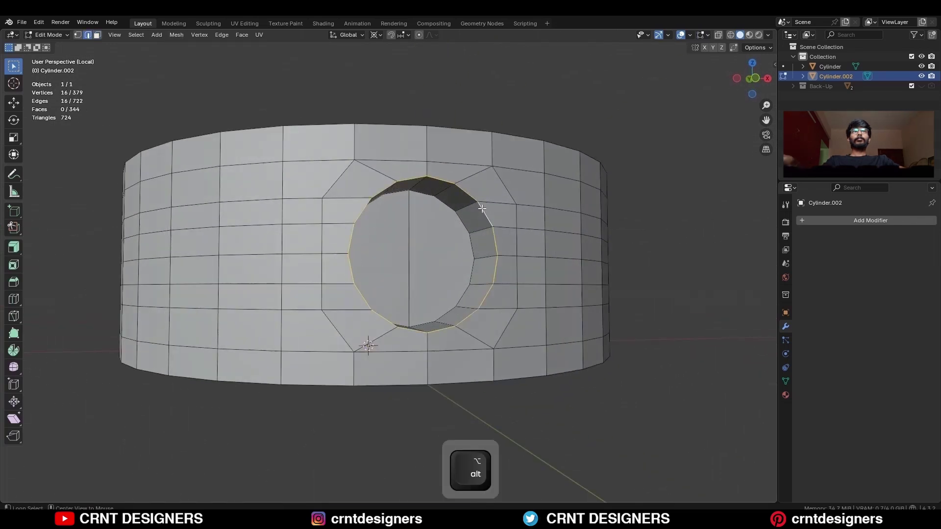
{"action": "scroll", "coordinate": [470, 246], "scroll_direction": "up", "scroll_amount": 3}
{"action": "key", "text": "ctrl+b"}
{"action": "scroll", "coordinate": [595, 182], "scroll_direction": "up", "scroll_amount": 1}
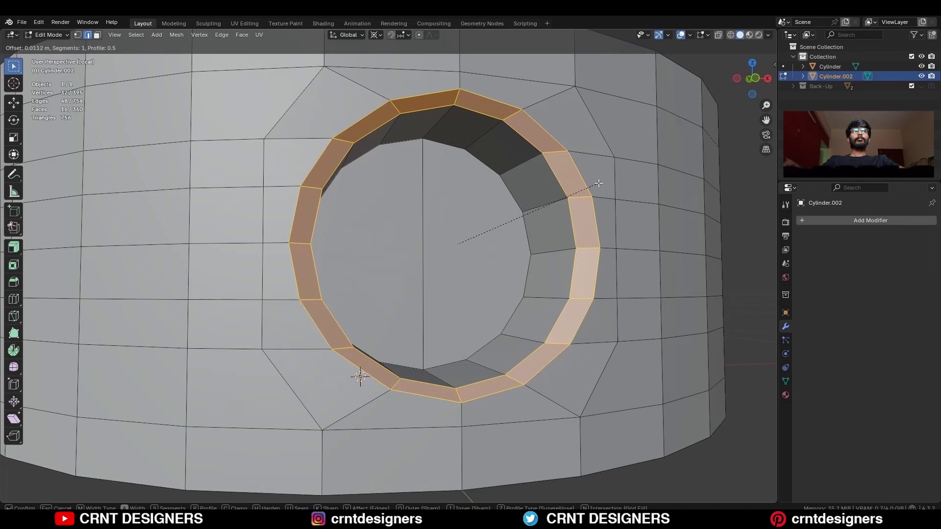
{"action": "left_click", "coordinate": [599, 183]}
{"action": "left_click_drag", "start_coordinate": [119, 367], "coordinate": [163, 366]}
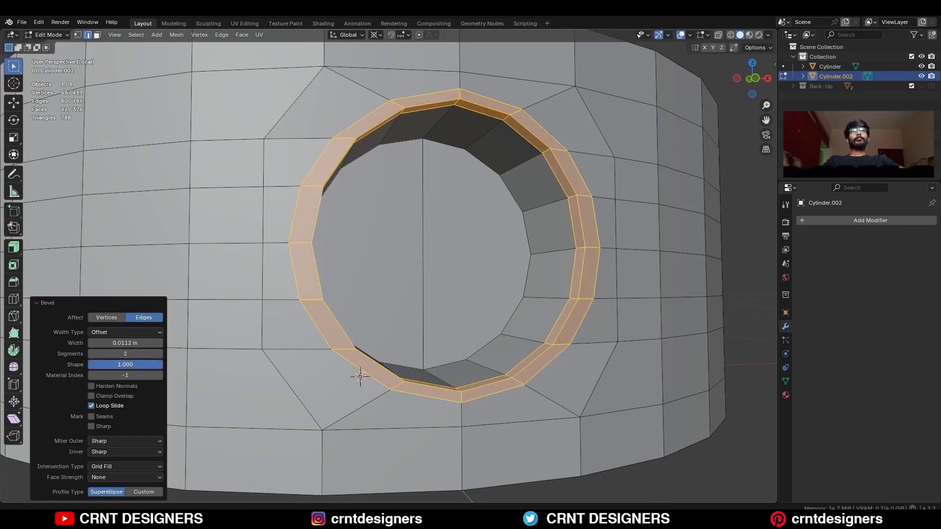
From the front, slide the top-centre vertex of the hole's outer ring along its edge by a factor of 0.182.
{"action": "left_click", "coordinate": [758, 77]}
{"action": "middle_click_drag", "start_coordinate": [448, 220], "coordinate": [445, 183], "text": "shift"}
{"action": "scroll", "coordinate": [445, 182], "scroll_direction": "up", "scroll_amount": 3}
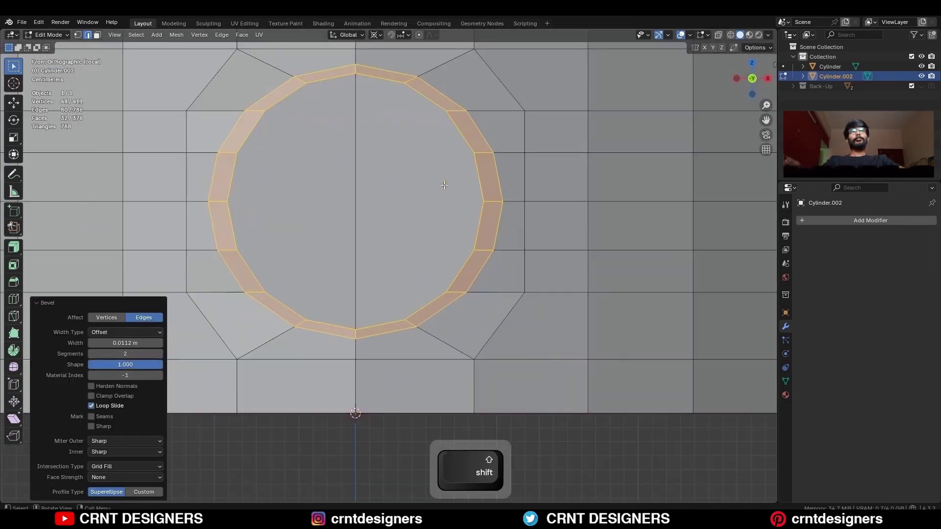
{"action": "key", "text": "g"}
{"action": "key", "text": "g"}
{"action": "left_click", "coordinate": [377, 99]}
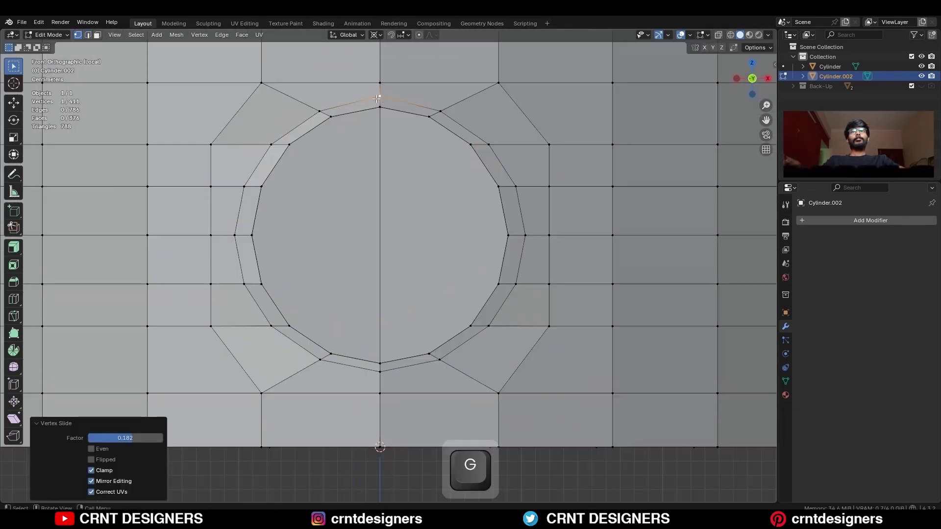
Slide the upper-left and leftmost vertices of the hole's outer ring along their edges to even the gap around the rim.
{"action": "left_click", "coordinate": [328, 114]}
{"action": "key", "text": "Escape"}
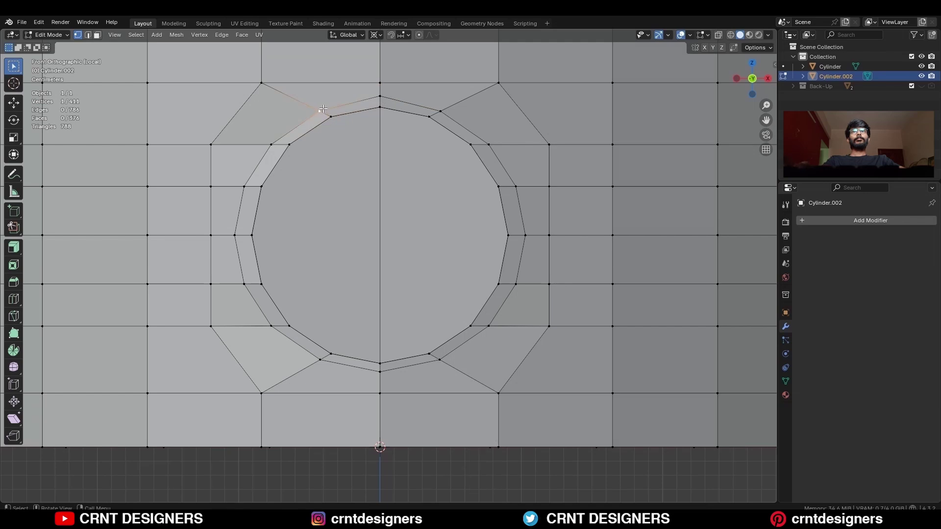
{"action": "key", "text": "g"}
{"action": "key", "text": "g"}
{"action": "left_click", "coordinate": [319, 108]}
{"action": "left_click", "coordinate": [272, 145]}
{"action": "key", "text": "g"}
{"action": "key", "text": "g"}
{"action": "left_click", "coordinate": [272, 144]}
{"action": "left_click", "coordinate": [229, 233]}
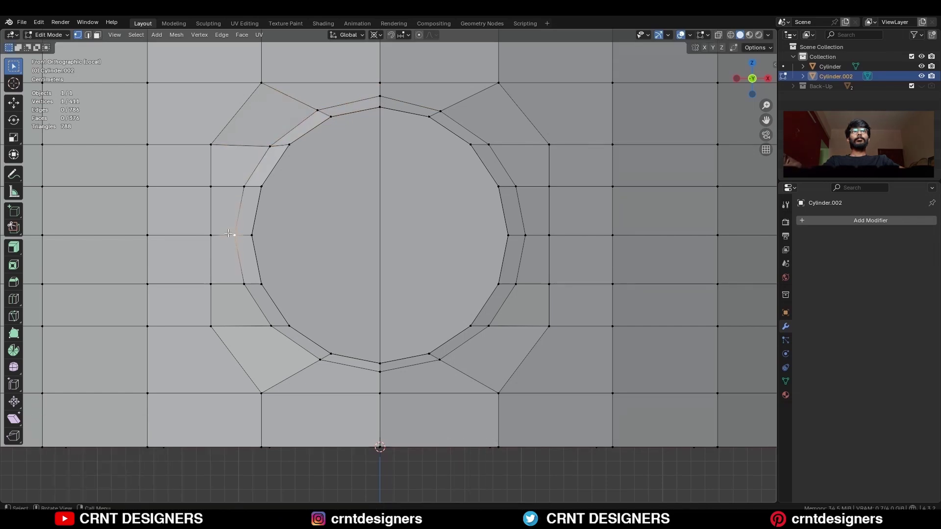
{"action": "key", "text": "g"}
{"action": "key", "text": "g"}
{"action": "left_click", "coordinate": [229, 234]}
Select the band's entire mesh and symmetrize the adjusted ring vertices across the hole.
{"action": "middle_click_drag", "start_coordinate": [228, 233], "coordinate": [230, 273], "text": "shift"}
{"action": "middle_click_drag", "start_coordinate": [230, 273], "coordinate": [216, 273]}
{"action": "scroll", "coordinate": [216, 274], "scroll_direction": "down", "scroll_amount": 3}
{"action": "key", "text": "a"}
{"action": "left_click", "coordinate": [176, 35]}
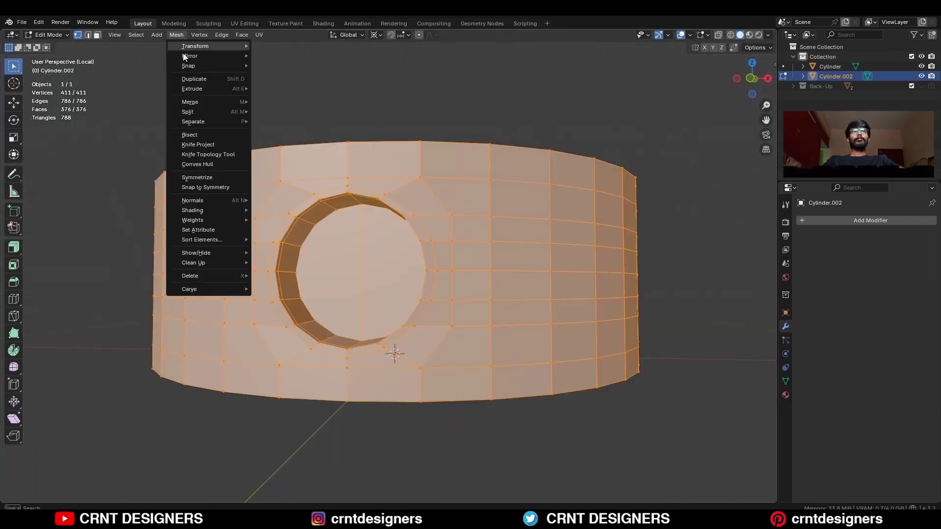
{"action": "left_click", "coordinate": [206, 178]}
{"action": "left_click", "coordinate": [336, 80]}
Dissolve the two halves of the hole's floor into one face and move it -0.05989 m along Y.
{"action": "key", "text": "3"}
{"action": "left_click", "coordinate": [392, 277]}
{"action": "left_click", "coordinate": [339, 277], "text": "shift"}
{"action": "key", "text": "ctrl+x"}
{"action": "middle_click_drag", "start_coordinate": [383, 294], "coordinate": [314, 319]}
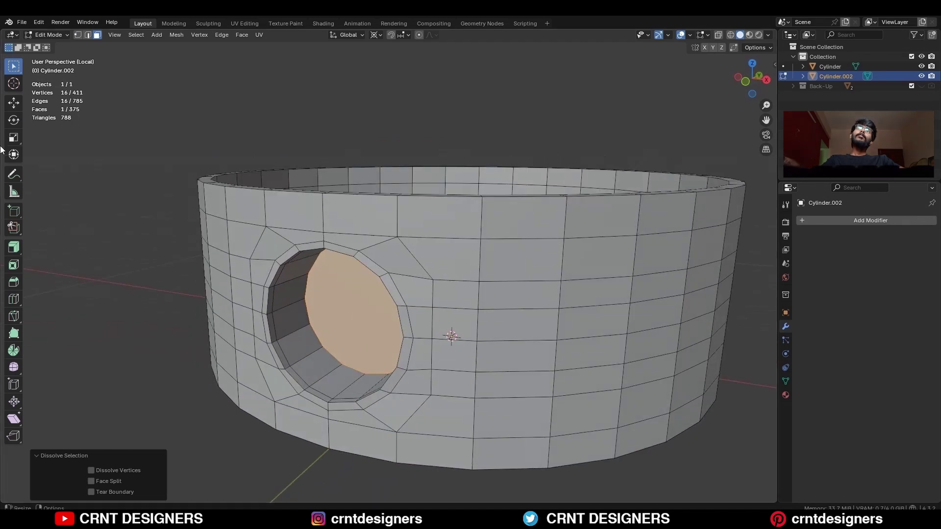
{"action": "key", "text": "g"}
{"action": "key", "text": "y"}
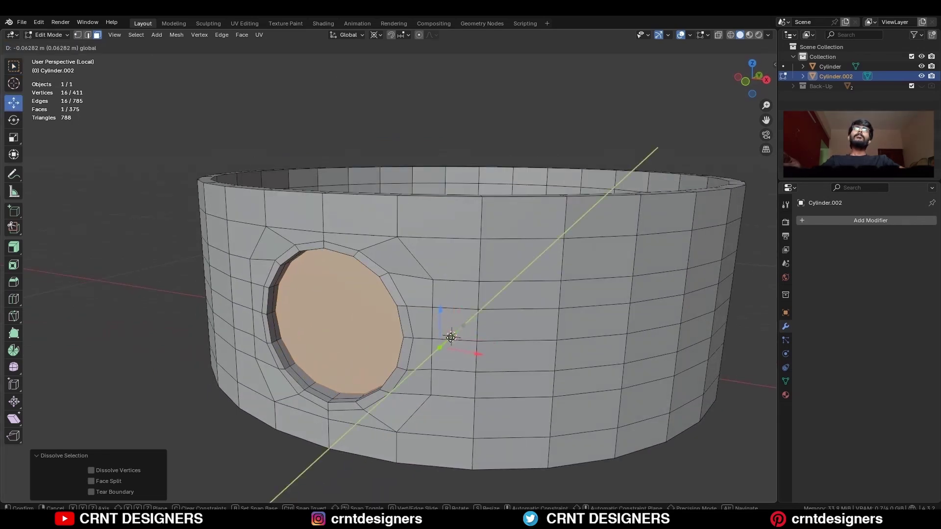
{"action": "left_click", "coordinate": [452, 336]}
Inset the hole's floor face by 0.0141 m and shift the inner face along Y.
{"action": "middle_click_drag", "start_coordinate": [451, 336], "coordinate": [471, 313]}
{"action": "middle_click_drag", "start_coordinate": [470, 314], "coordinate": [490, 306], "text": "shift"}
{"action": "scroll", "coordinate": [520, 291], "scroll_direction": "up", "scroll_amount": 1}
{"action": "key", "text": "i"}
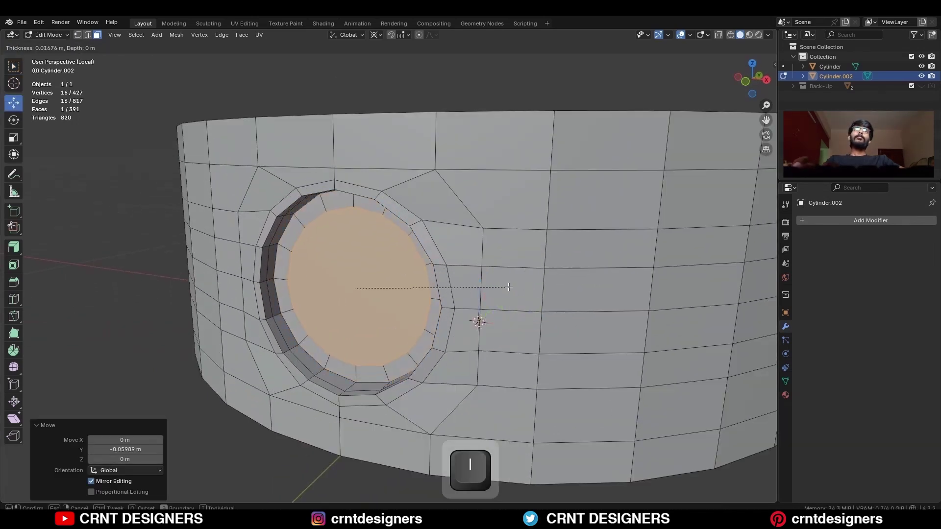
{"action": "left_click", "coordinate": [511, 291]}
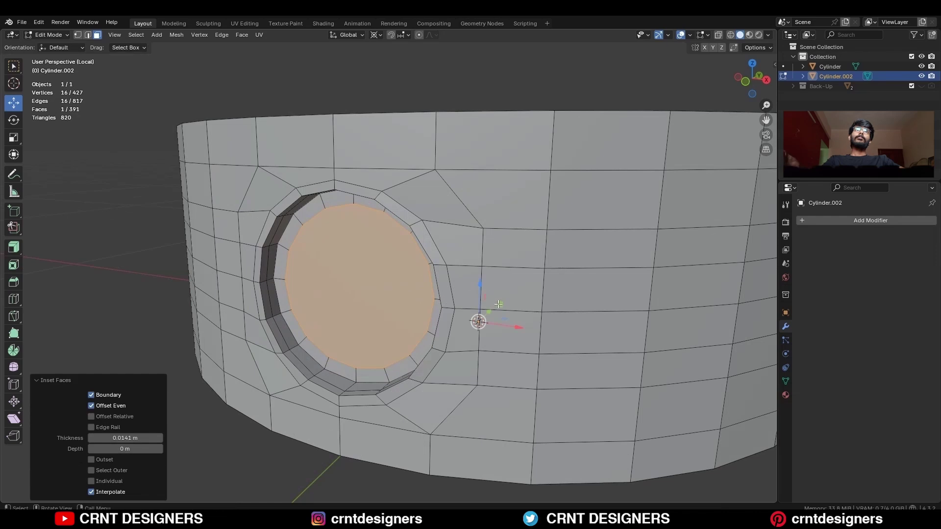
{"action": "key", "text": "g"}
{"action": "key", "text": "y"}
{"action": "left_click", "coordinate": [483, 304]}
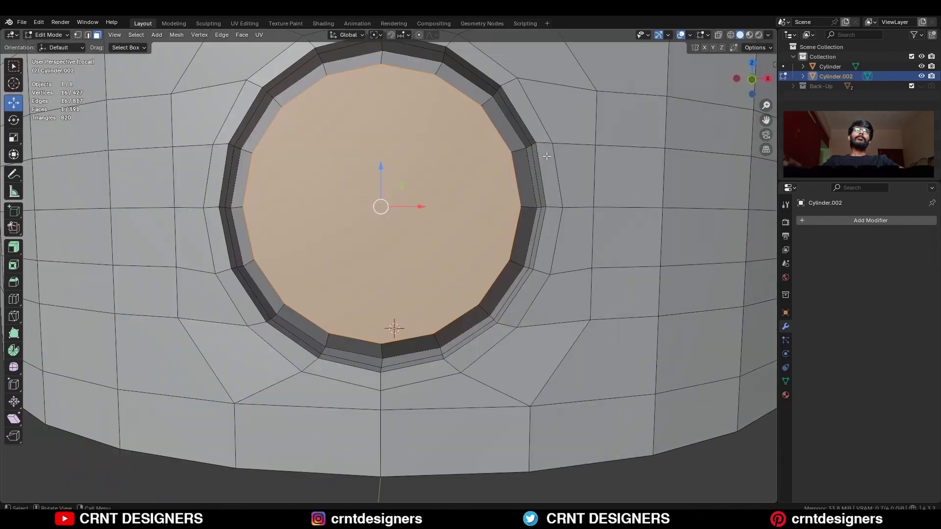
Inset the hole's floor face again, extrude it, save the file and leave Edit Mode.
{"action": "key", "text": "i"}
{"action": "left_click", "coordinate": [521, 153]}
{"action": "key", "text": "e"}
{"action": "middle_click_drag", "start_coordinate": [521, 154], "coordinate": [485, 206]}
{"action": "left_click", "coordinate": [559, 210]}
{"action": "key", "text": "ctrl+s"}
{"action": "key", "text": "Tab"}
Rotate the band around its vertical axis in the top view to swing the hole towards +X, and apply the rotation.
{"action": "scroll", "coordinate": [500, 196], "scroll_direction": "down", "scroll_amount": 4}
{"action": "middle_click_drag", "start_coordinate": [509, 192], "coordinate": [522, 225], "text": "shift"}
{"action": "key", "text": "r"}
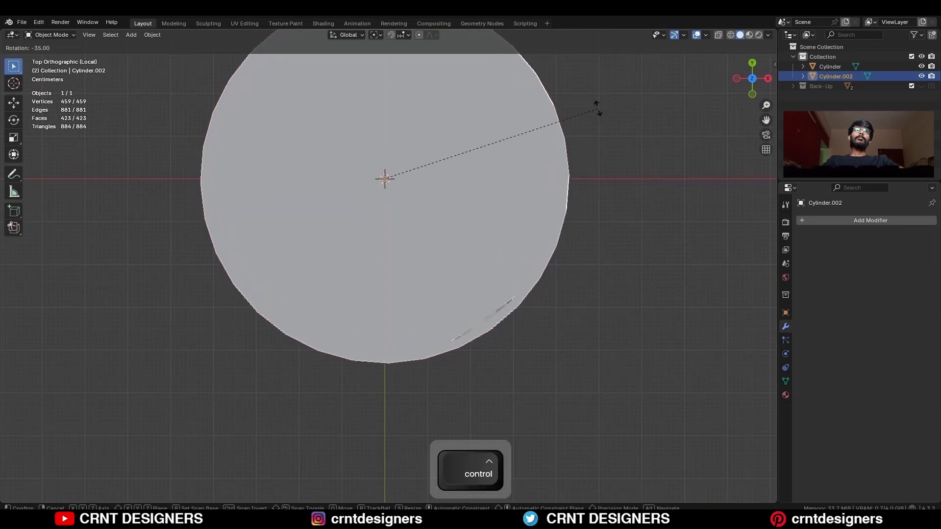
{"action": "left_click", "coordinate": [587, 75], "text": "ctrl"}
{"action": "scroll", "coordinate": [575, 173], "scroll_direction": "down", "scroll_amount": 2}
{"action": "middle_click_drag", "start_coordinate": [575, 174], "coordinate": [457, 248], "text": "alt"}
{"action": "key", "text": "ctrl+a"}
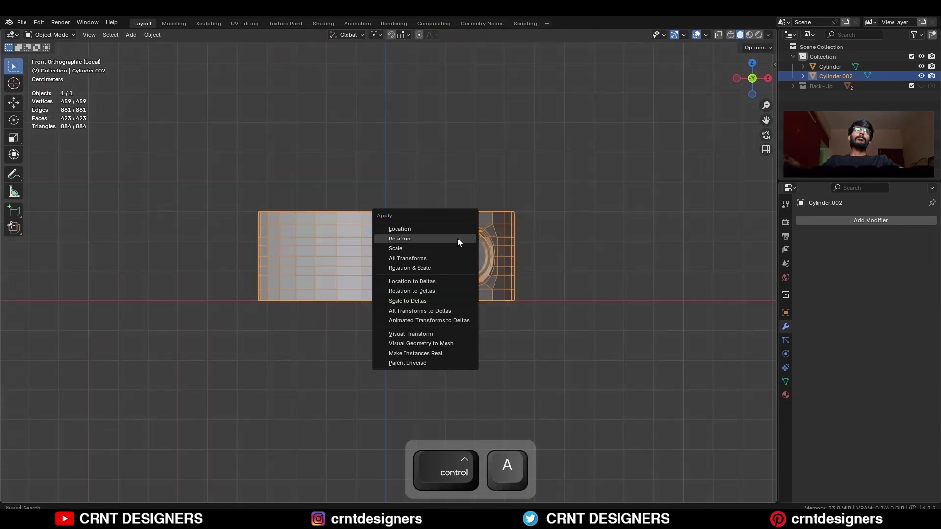
{"action": "left_click", "coordinate": [457, 239]}
Symmetrize the band's mesh from +X to -X, return to Object Mode and save the file.
{"action": "key", "text": "Tab"}
{"action": "left_click", "coordinate": [177, 35]}
{"action": "left_click", "coordinate": [238, 177]}
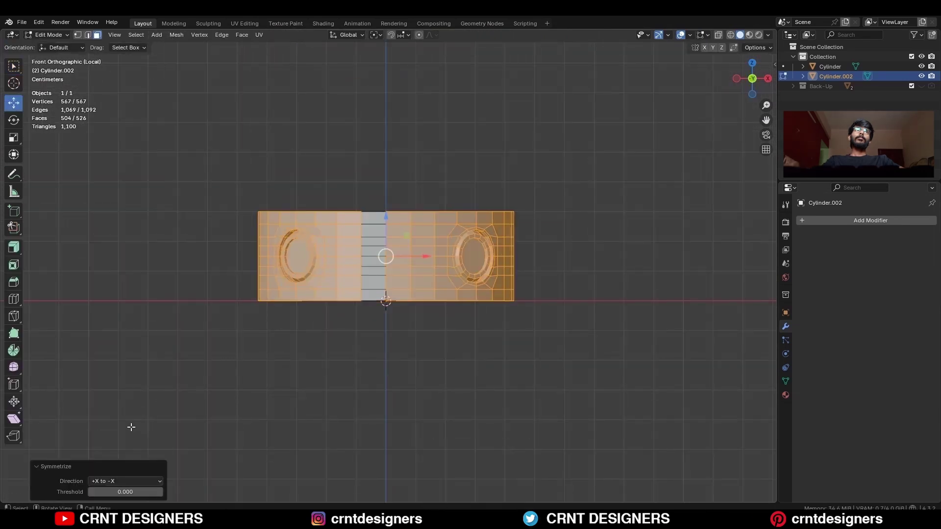
{"action": "key", "text": "Tab"}
{"action": "key", "text": "ctrl+s"}
Leave local view, put a copy of the main cylinder body in the Back-Up collection, and isolate the body.
{"action": "key", "text": "KP_Divide"}
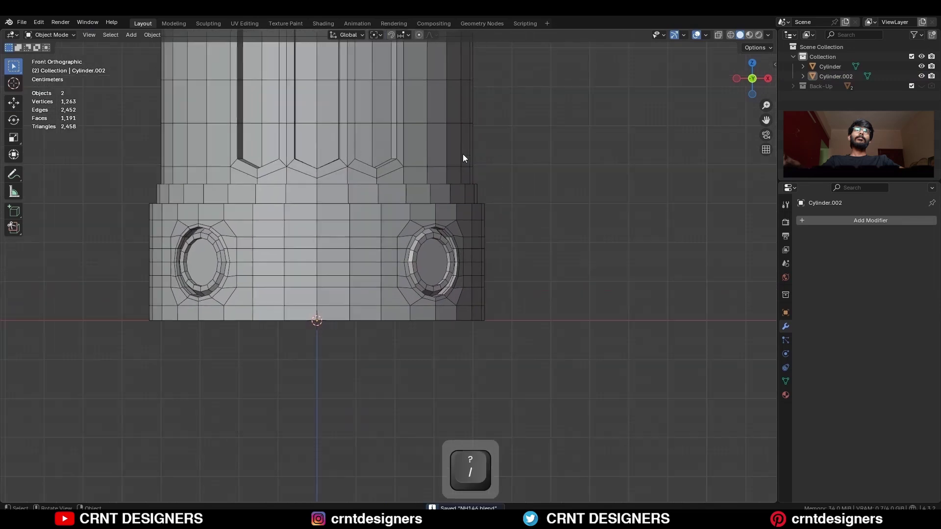
{"action": "scroll", "coordinate": [463, 154], "scroll_direction": "down", "scroll_amount": 2}
{"action": "middle_click_drag", "start_coordinate": [472, 161], "coordinate": [504, 253], "text": "shift"}
{"action": "left_click", "coordinate": [443, 220]}
{"action": "key", "text": "KP_Divide"}
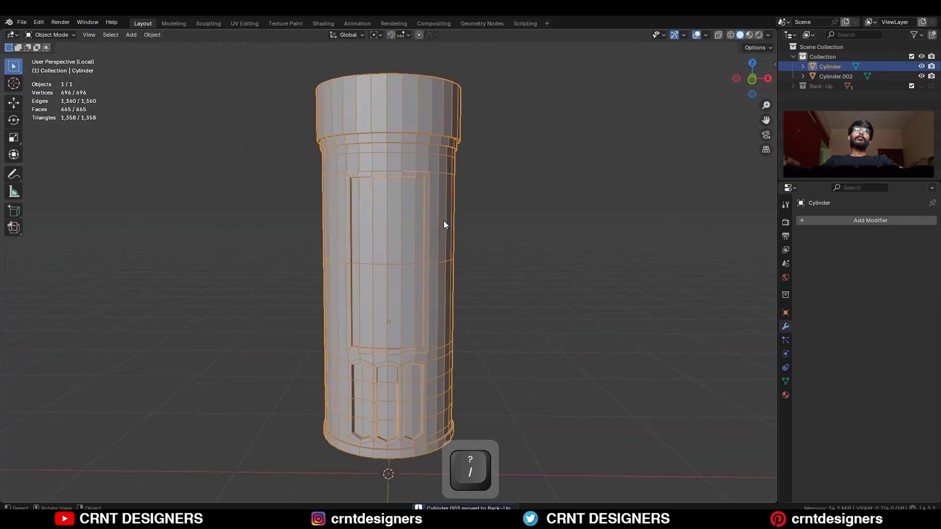
Select the flared top band through the mesh from the front and delete its faces.
{"action": "key", "text": "KP_1"}
{"action": "key", "text": "Tab"}
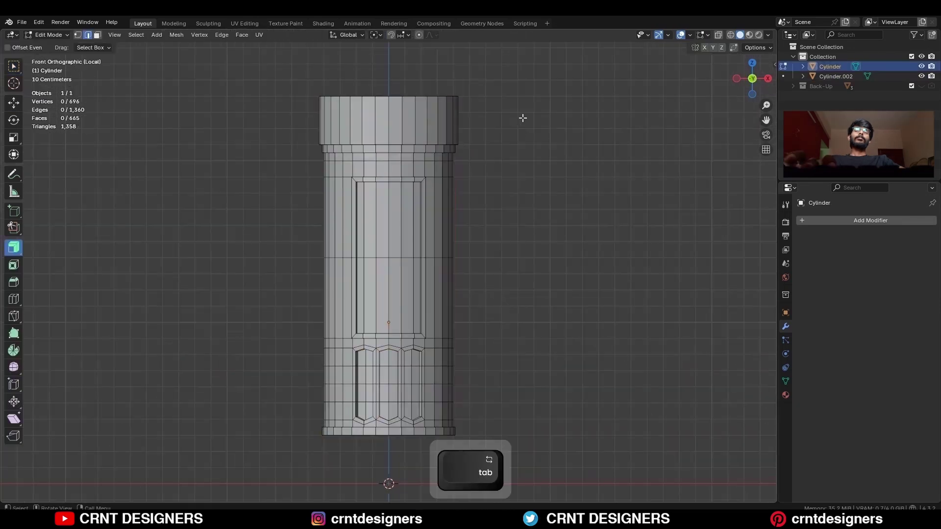
{"action": "key", "text": "alt+z"}
{"action": "left_click_drag", "start_coordinate": [537, 72], "coordinate": [311, 149]}
{"action": "key", "text": "x"}
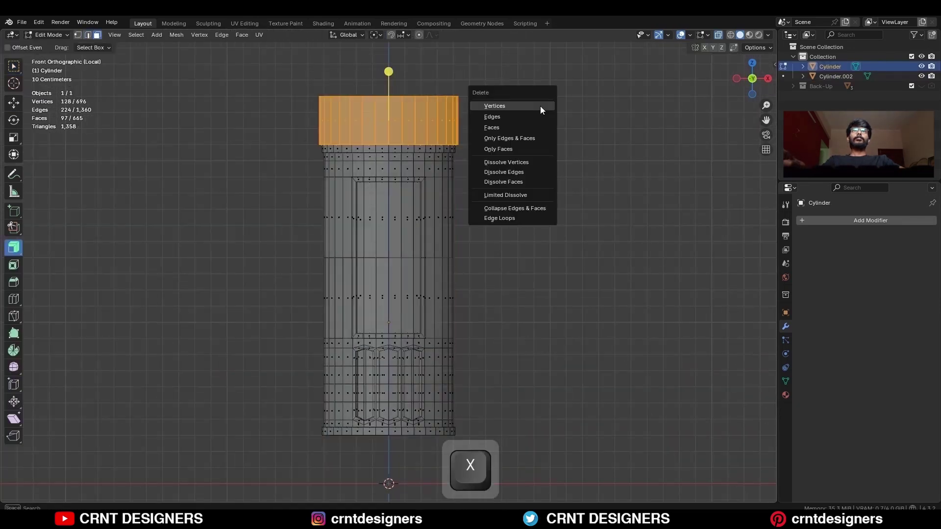
{"action": "left_click", "coordinate": [540, 127]}
{"action": "key", "text": "alt+z"}
{"action": "key", "text": "Tab"}
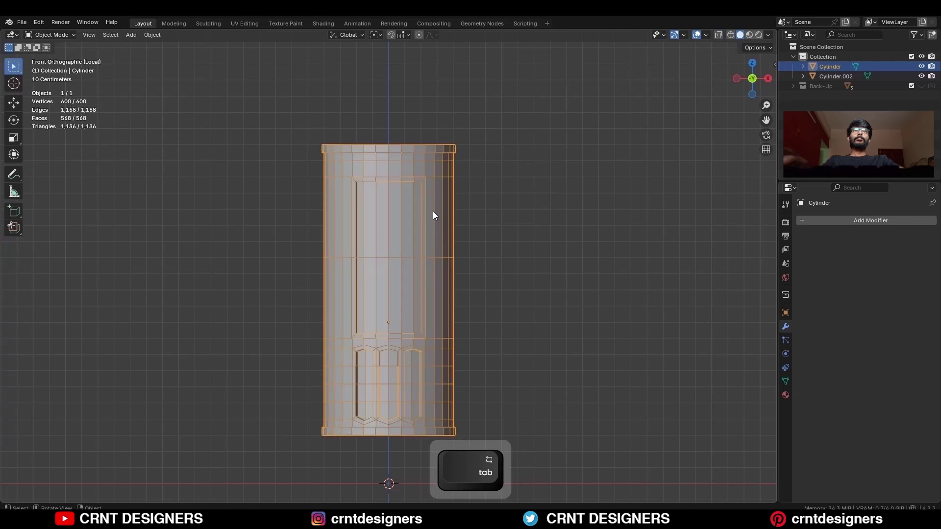
Add a level 2 Subdivision modifier to the cylinder body and disable its Edit Mode display.
{"action": "scroll", "coordinate": [444, 233], "scroll_direction": "up", "scroll_amount": 3}
{"action": "key", "text": "ctrl+2"}
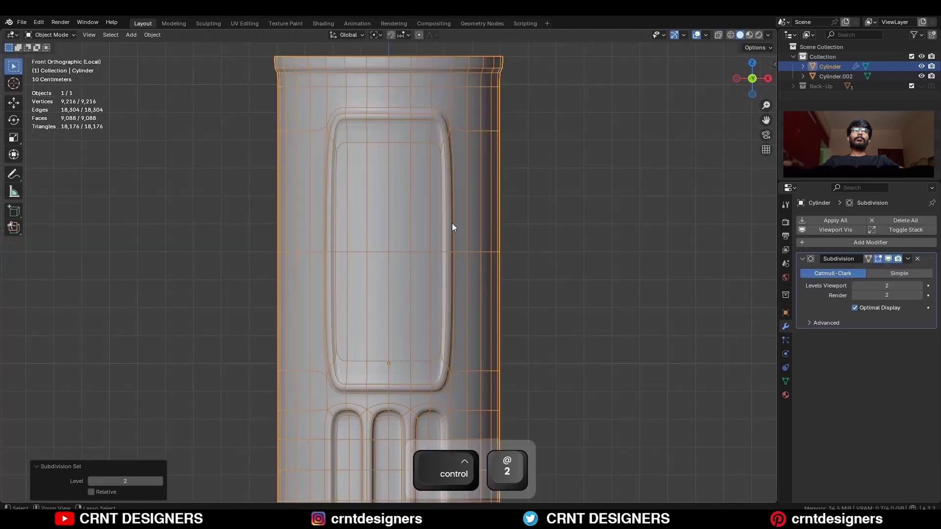
{"action": "left_click", "coordinate": [877, 259]}
Add one horizontal edge loop near the upper end and one near the lower end of the large panel.
{"action": "key", "text": "Tab"}
{"action": "middle_click_drag", "start_coordinate": [461, 165], "coordinate": [461, 235], "text": "shift"}
{"action": "scroll", "coordinate": [462, 236], "scroll_direction": "up", "scroll_amount": 3}
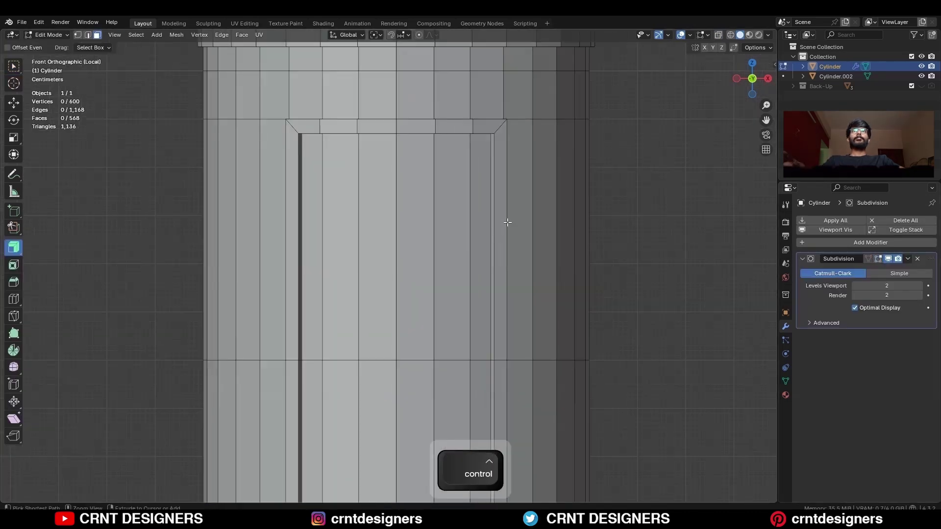
{"action": "key", "text": "ctrl+r"}
{"action": "left_click", "coordinate": [523, 126]}
{"action": "scroll", "coordinate": [537, 252], "scroll_direction": "down", "scroll_amount": 2}
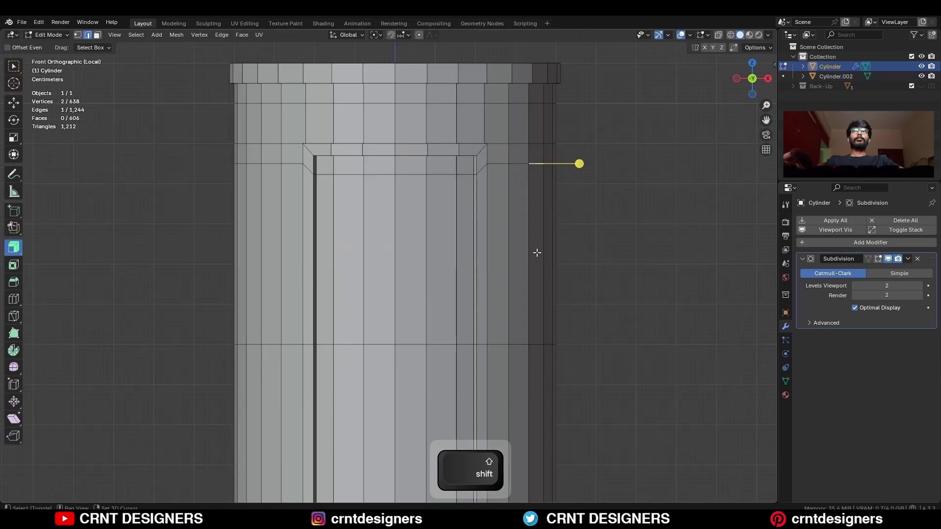
{"action": "middle_click_drag", "start_coordinate": [498, 349], "coordinate": [516, 244], "text": "shift"}
{"action": "key", "text": "ctrl+r"}
{"action": "left_click", "coordinate": [487, 207]}
{"action": "left_click", "coordinate": [496, 286]}
{"action": "key", "text": "alt+a"}
Add three evenly spaced horizontal edge loops to the panel's lower half and three to its upper half.
{"action": "key", "text": "ctrl+r"}
{"action": "scroll", "coordinate": [472, 289], "scroll_direction": "up", "scroll_amount": 2}
{"action": "left_click", "coordinate": [472, 290]}
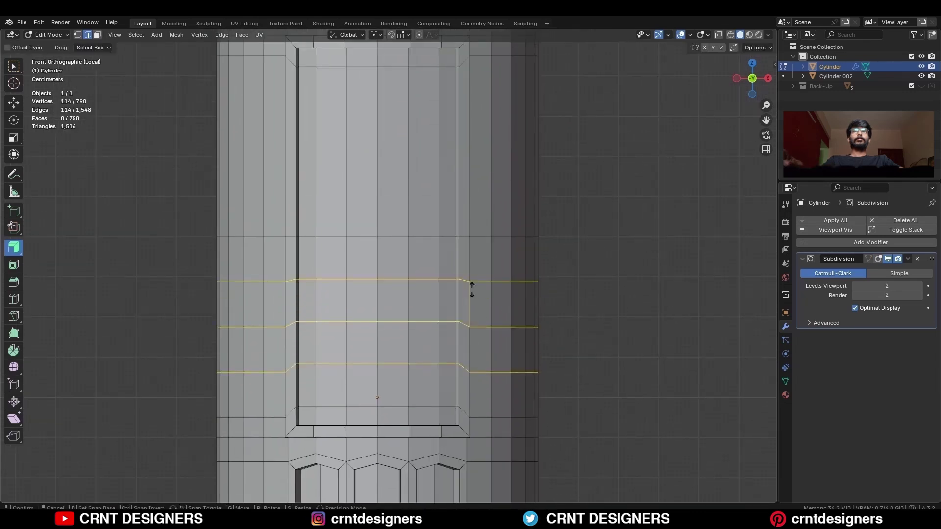
{"action": "right_click", "coordinate": [472, 290]}
{"action": "key", "text": "ctrl+r"}
{"action": "scroll", "coordinate": [464, 189], "scroll_direction": "up", "scroll_amount": 2}
{"action": "left_click", "coordinate": [464, 189]}
{"action": "right_click", "coordinate": [466, 187]}
{"action": "key", "text": "alt+a"}
{"action": "scroll", "coordinate": [541, 179], "scroll_direction": "down", "scroll_amount": 3}
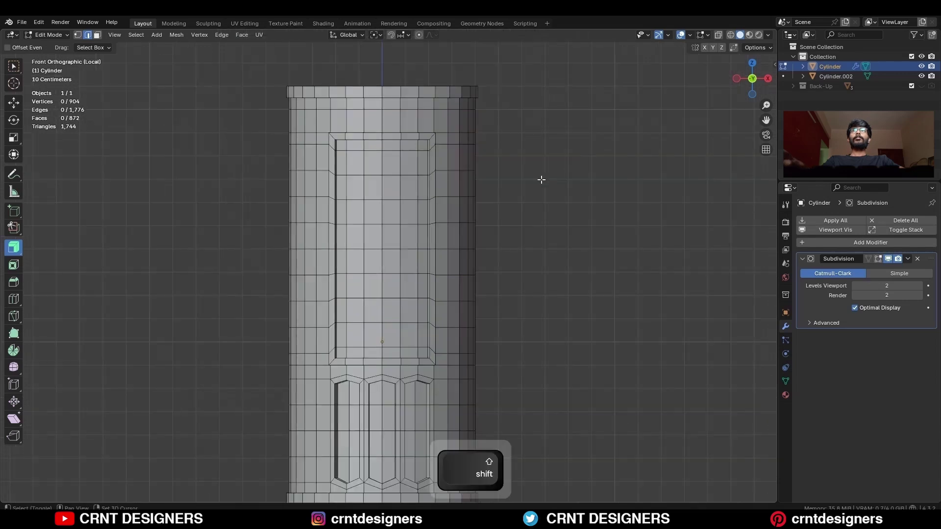
Check the smoothed body, then bevel the panel frame's outer and inner rim loops about 0.0055 m with 2 segments and shape 1.000.
{"action": "key", "text": "Tab"}
{"action": "key", "text": "alt+shift+z"}
{"action": "middle_click_drag", "start_coordinate": [482, 203], "coordinate": [475, 211]}
{"action": "scroll", "coordinate": [474, 211], "scroll_direction": "up", "scroll_amount": 3}
{"action": "middle_click_drag", "start_coordinate": [465, 372], "coordinate": [430, 224], "text": "shift"}
{"action": "key", "text": "alt+shift+z"}
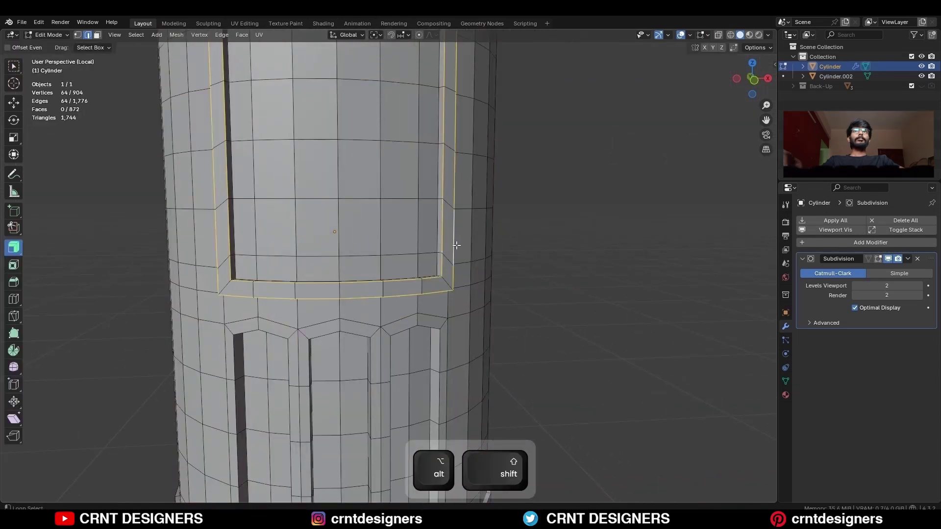
{"action": "middle_click_drag", "start_coordinate": [456, 245], "coordinate": [498, 162]}
{"action": "key", "text": "ctrl+b"}
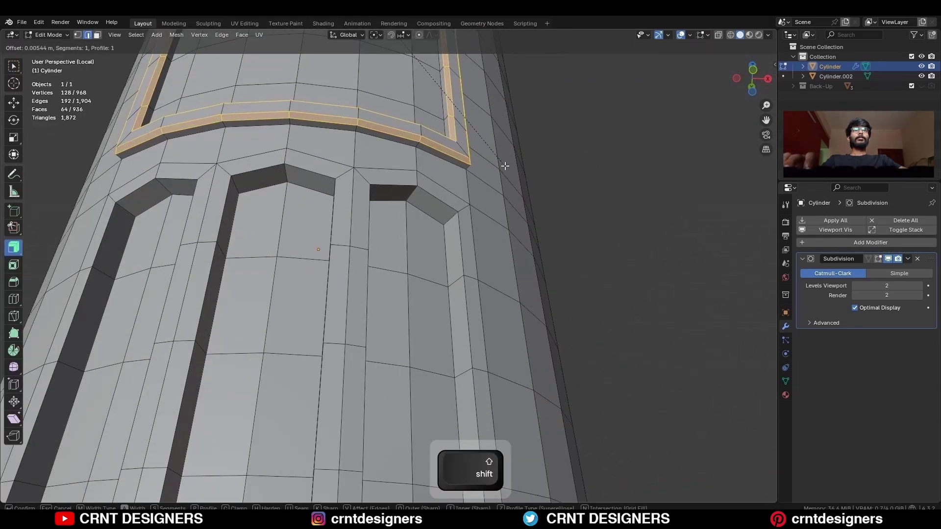
{"action": "left_click", "coordinate": [505, 166]}
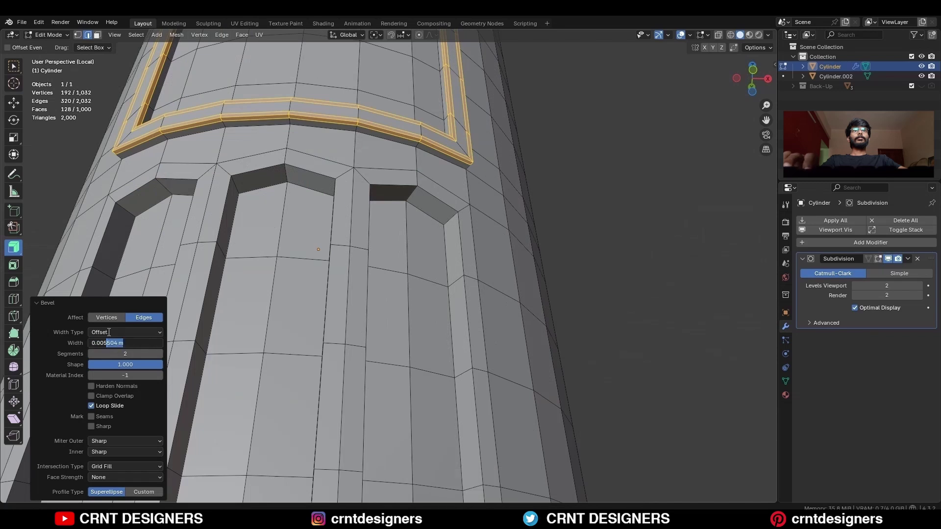
{"action": "left_click", "coordinate": [80, 343]}
Select the edge loops at the inner and outer base of the panel frame and bevel them.
{"action": "middle_click_drag", "start_coordinate": [372, 162], "coordinate": [380, 199]}
{"action": "scroll", "coordinate": [381, 199], "scroll_direction": "down", "scroll_amount": 4}
{"action": "key", "text": "3"}
{"action": "left_click", "coordinate": [424, 389]}
{"action": "key", "text": "2"}
{"action": "left_click", "coordinate": [431, 247], "text": "alt"}
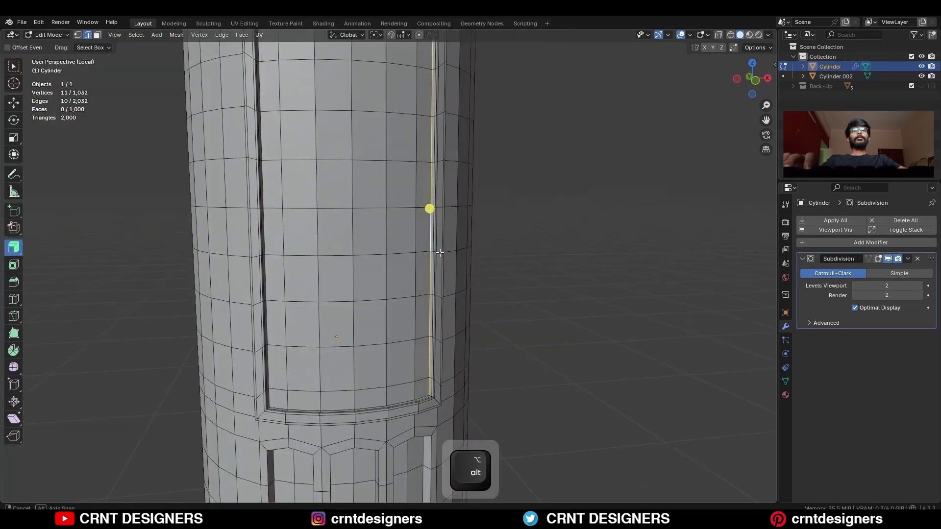
{"action": "middle_click_drag", "start_coordinate": [439, 252], "coordinate": [421, 256]}
{"action": "left_click", "coordinate": [402, 405], "text": "alt+shift"}
{"action": "left_click", "coordinate": [275, 294], "text": "alt+shift"}
{"action": "middle_click_drag", "start_coordinate": [372, 206], "coordinate": [471, 205], "text": "shift"}
{"action": "left_click", "coordinate": [363, 174], "text": "alt+shift"}
{"action": "left_click", "coordinate": [591, 245], "text": "alt+shift"}
{"action": "middle_click_drag", "start_coordinate": [539, 236], "coordinate": [373, 230]}
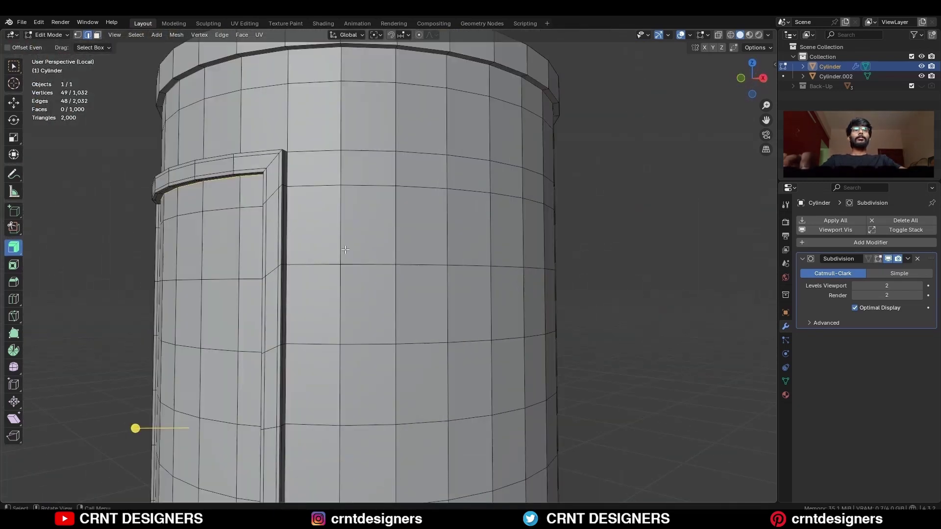
{"action": "middle_click_drag", "start_coordinate": [304, 343], "coordinate": [445, 240], "text": "shift"}
{"action": "left_click", "coordinate": [399, 254], "text": "alt+shift"}
{"action": "scroll", "coordinate": [446, 240], "scroll_direction": "up", "scroll_amount": 3}
{"action": "key", "text": "ctrl+b"}
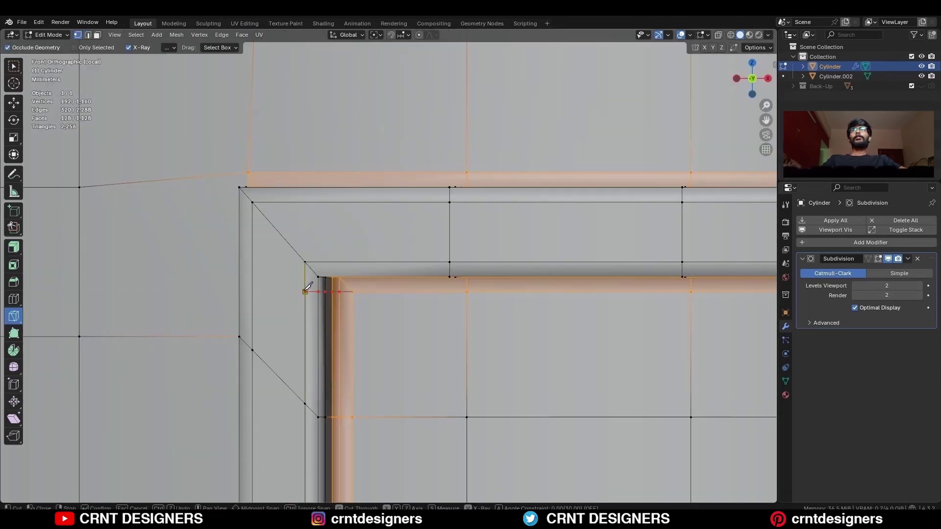
Knife new edges through the bevelled inner upper-left corner of the panel frame to connect its support edges.
{"action": "key", "text": "space"}
{"action": "middle_click_drag", "start_coordinate": [358, 288], "coordinate": [466, 265]}
{"action": "left_click", "coordinate": [476, 289]}
{"action": "key", "text": "space"}
{"action": "scroll", "coordinate": [478, 287], "scroll_direction": "up", "scroll_amount": 6}
{"action": "left_click", "coordinate": [463, 249]}
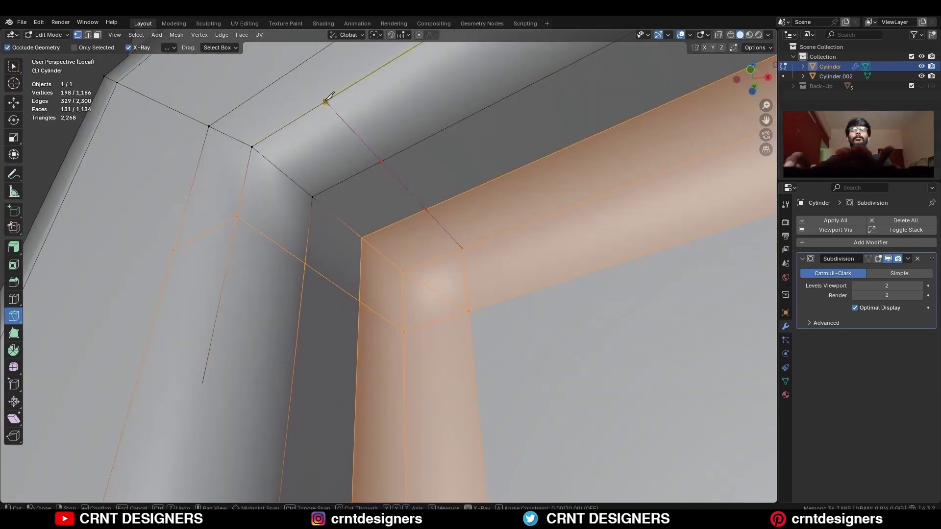
{"action": "key", "text": "KP_1"}
{"action": "key", "text": "space"}
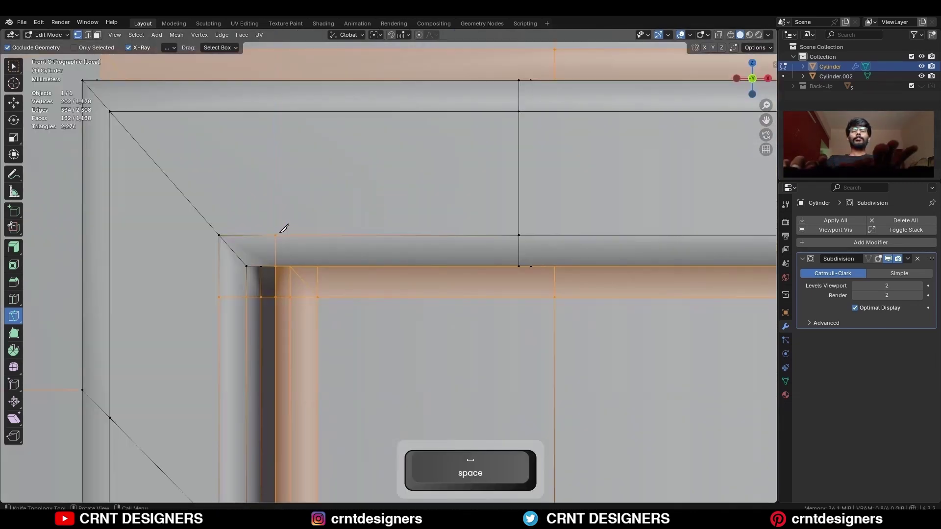
Add an edge loop across the frame's upper edge near the upper-left corner, slid by -0.800, and knife it to the inner corner.
{"action": "middle_click_drag", "start_coordinate": [284, 225], "coordinate": [385, 298], "text": "shift"}
{"action": "key", "text": "ctrl+r"}
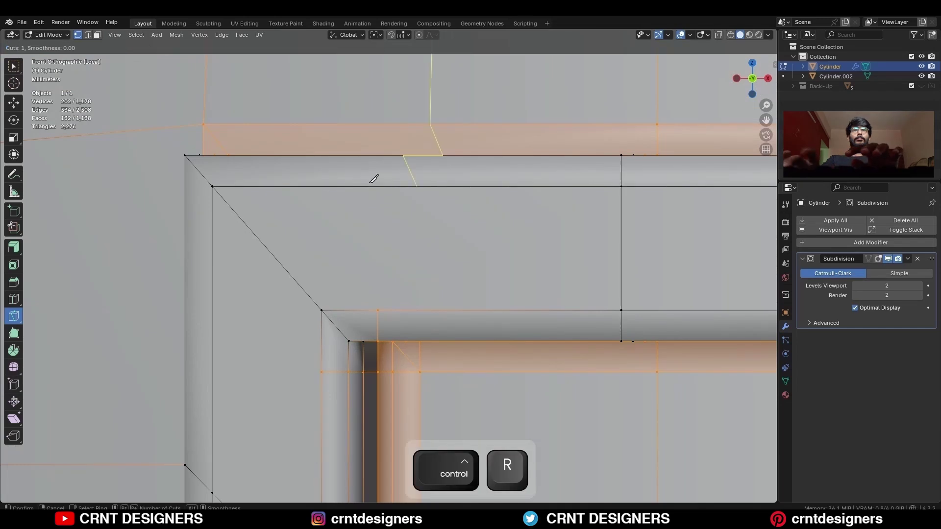
{"action": "left_click", "coordinate": [343, 186]}
{"action": "left_click", "coordinate": [207, 193]}
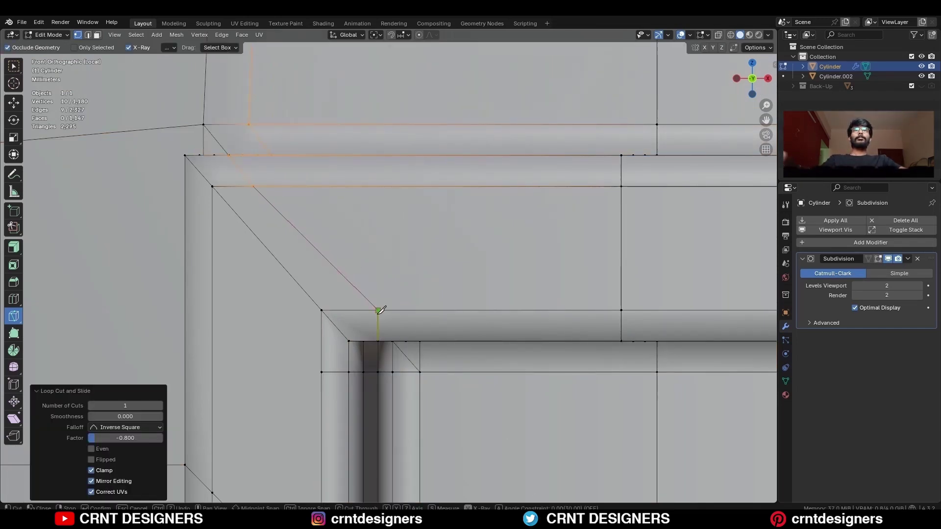
Add an edge loop across the frame's left side near the upper-left corner, knife it to the inner corner, and dissolve the leftover edge.
{"action": "key", "text": "ctrl+r"}
{"action": "left_click", "coordinate": [213, 289]}
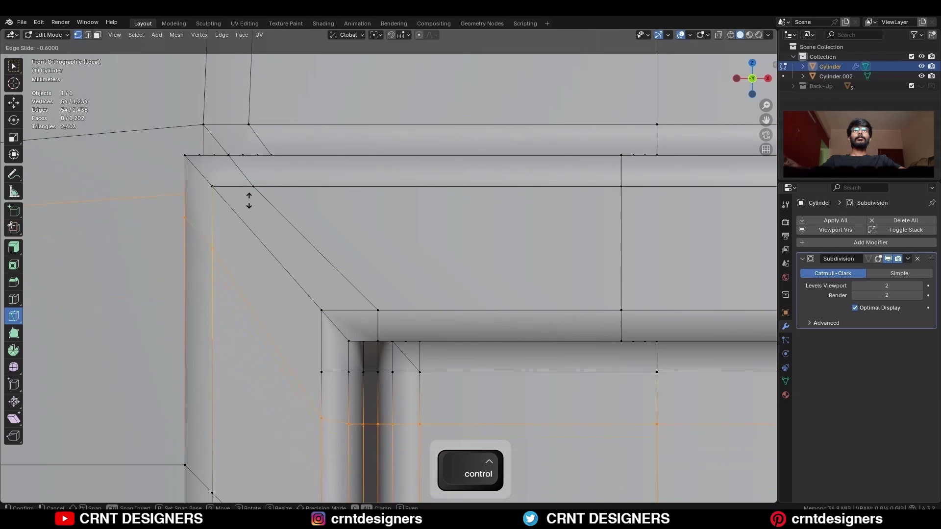
{"action": "left_click", "coordinate": [242, 205]}
{"action": "key", "text": "k"}
{"action": "left_click", "coordinate": [212, 232]}
{"action": "left_click", "coordinate": [321, 407]}
{"action": "key", "text": "space"}
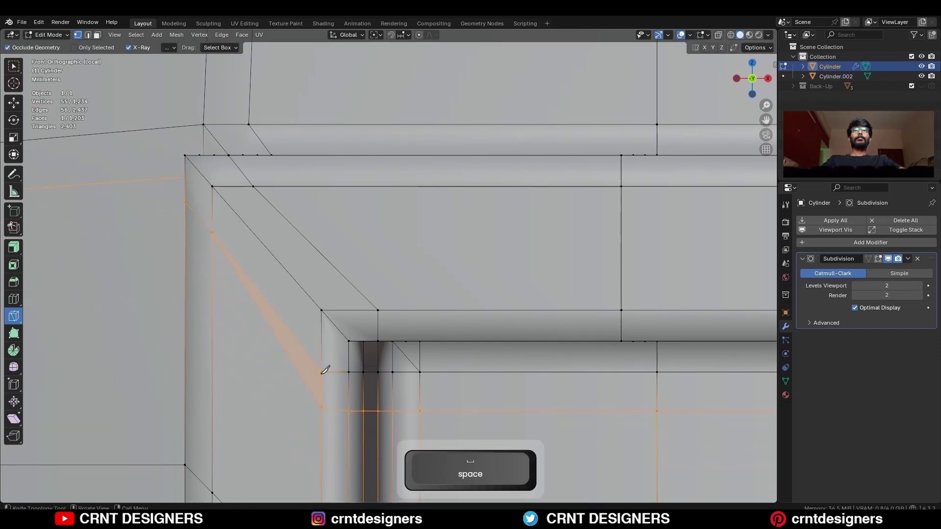
{"action": "key", "text": "ctrl+x"}
Select the whole body mesh and symmetrize it to copy the cleaned corner topology.
{"action": "middle_click_drag", "start_coordinate": [316, 350], "coordinate": [467, 203]}
{"action": "key", "text": "a"}
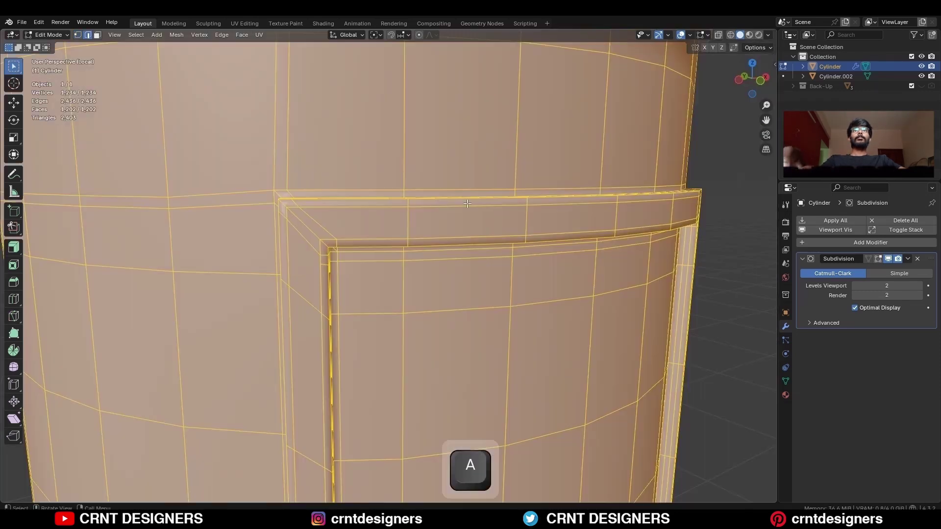
{"action": "left_click", "coordinate": [176, 35]}
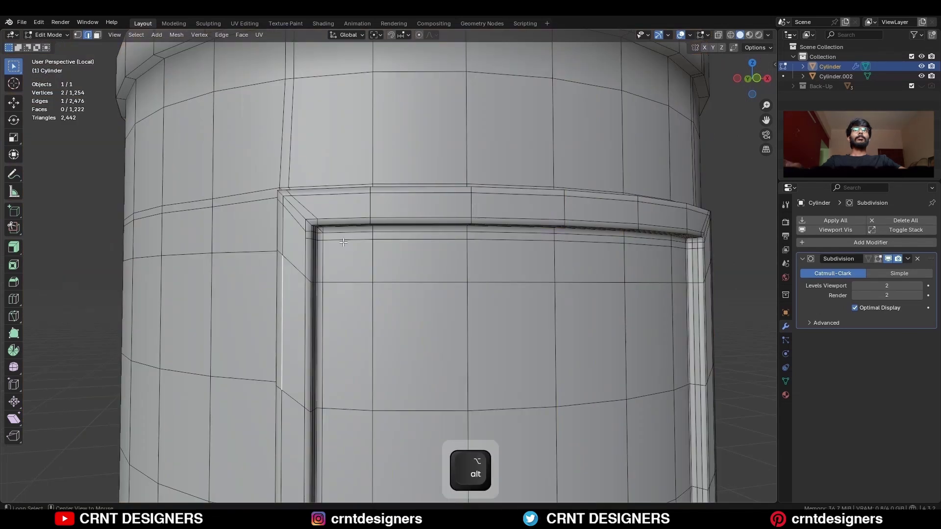
Dissolve the extra edge loop beside the frame's upper-left corner and add a centred edge loop around the body above the frame.
{"action": "key", "text": "ctrl+x"}
{"action": "key", "text": "ctrl+r"}
{"action": "middle_click_drag", "start_coordinate": [343, 242], "coordinate": [336, 268]}
{"action": "left_click", "coordinate": [352, 188]}
{"action": "right_click", "coordinate": [352, 188]}
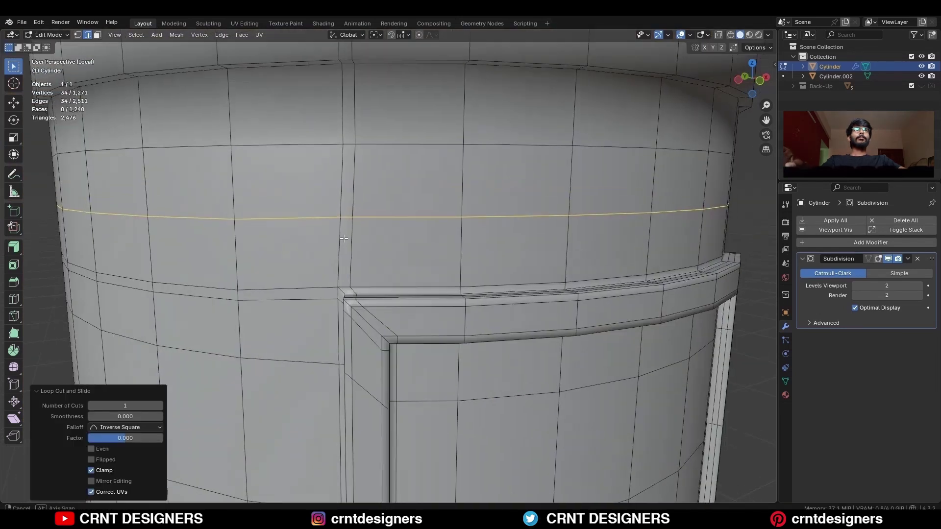
Connect the frame's upper-left corner vertices to the new loop above and dissolve the edge this replaces.
{"action": "key", "text": "1"}
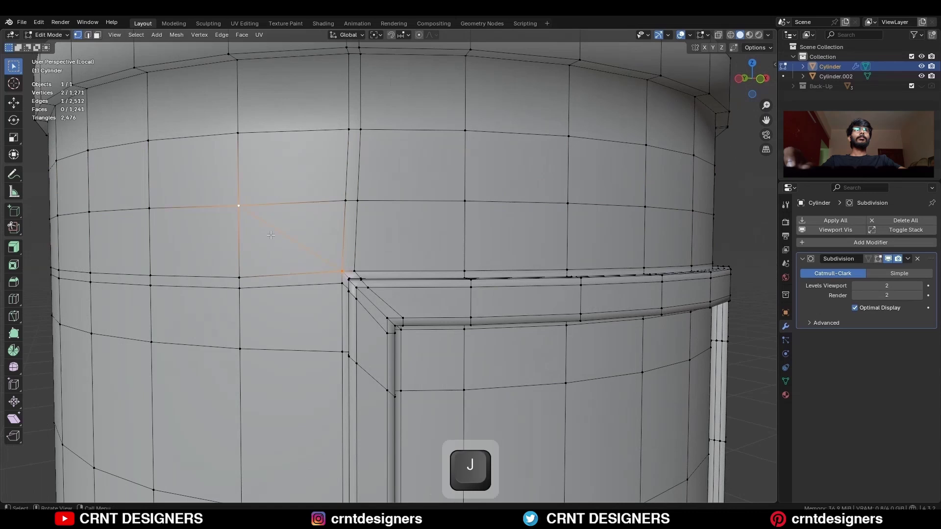
{"action": "middle_click_drag", "start_coordinate": [351, 235], "coordinate": [341, 250]}
{"action": "key", "text": "1"}
{"action": "left_click", "coordinate": [340, 265]}
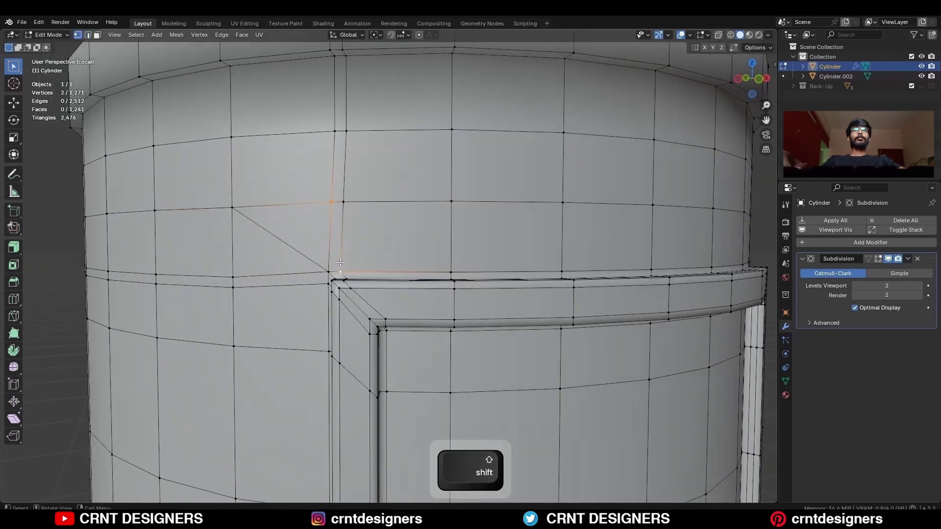
{"action": "key", "text": "ctrl+x"}
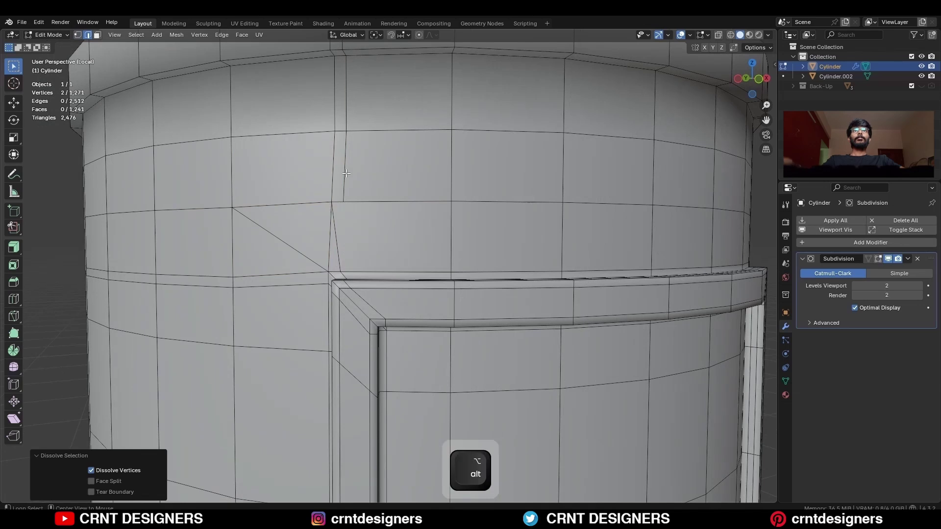
Dissolve the redundant vertical and horizontal edge loops around the frame's upper-left corner.
{"action": "left_click", "coordinate": [346, 173], "text": "alt"}
{"action": "scroll", "coordinate": [346, 173], "scroll_direction": "down", "scroll_amount": 3}
{"action": "key", "text": "ctrl+x"}
{"action": "scroll", "coordinate": [346, 173], "scroll_direction": "up", "scroll_amount": 4}
{"action": "left_click", "coordinate": [312, 237]}
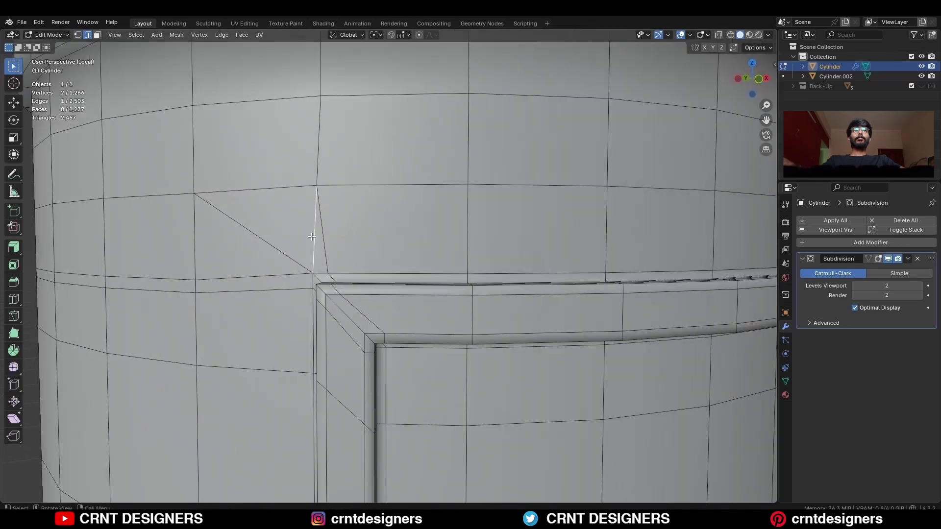
{"action": "key", "text": "ctrl+x"}
{"action": "middle_click_drag", "start_coordinate": [333, 245], "coordinate": [377, 227], "text": "shift"}
{"action": "left_click", "coordinate": [340, 258], "text": "alt"}
{"action": "key", "text": "ctrl+x"}
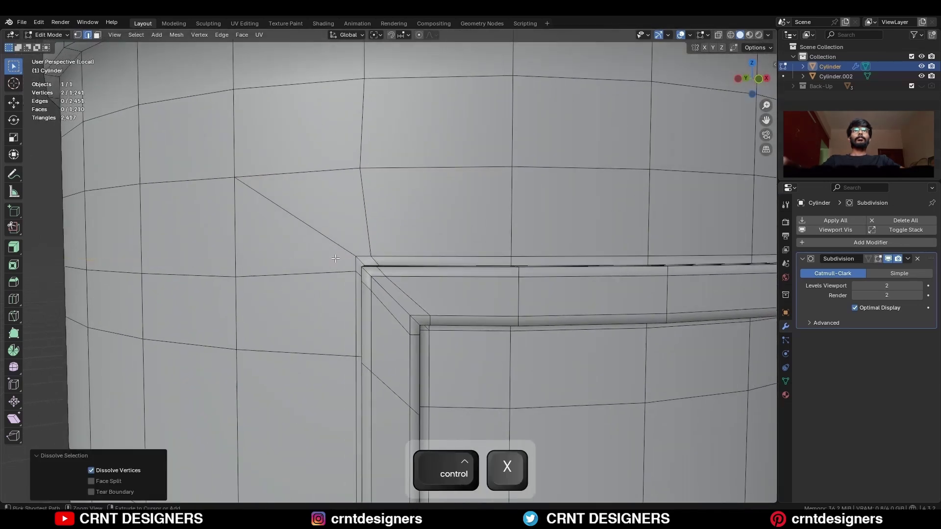
Select the face loop around the panel frame and snap the 3D cursor to the panel's centre.
{"action": "scroll", "coordinate": [421, 226], "scroll_direction": "down", "scroll_amount": 2}
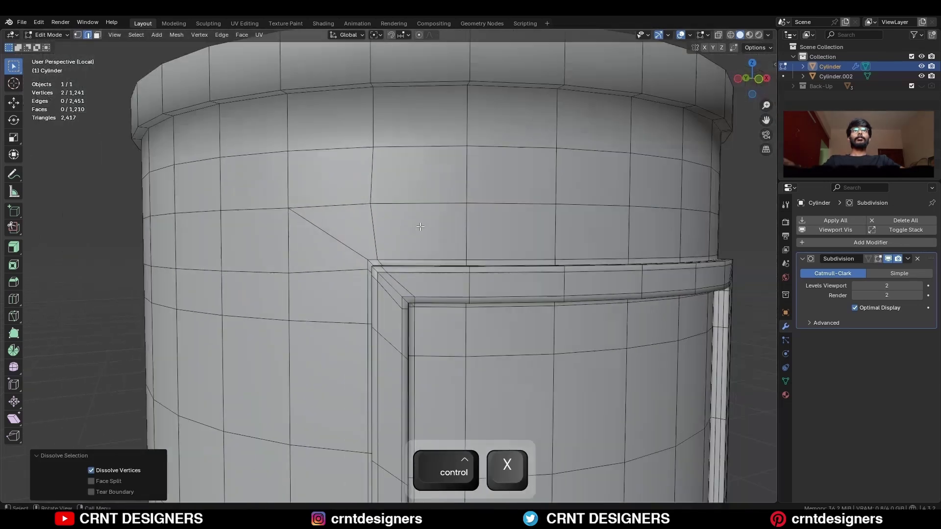
{"action": "scroll", "coordinate": [420, 226], "scroll_direction": "down", "scroll_amount": 1}
{"action": "key", "text": "3"}
{"action": "left_click", "coordinate": [360, 243], "text": "alt"}
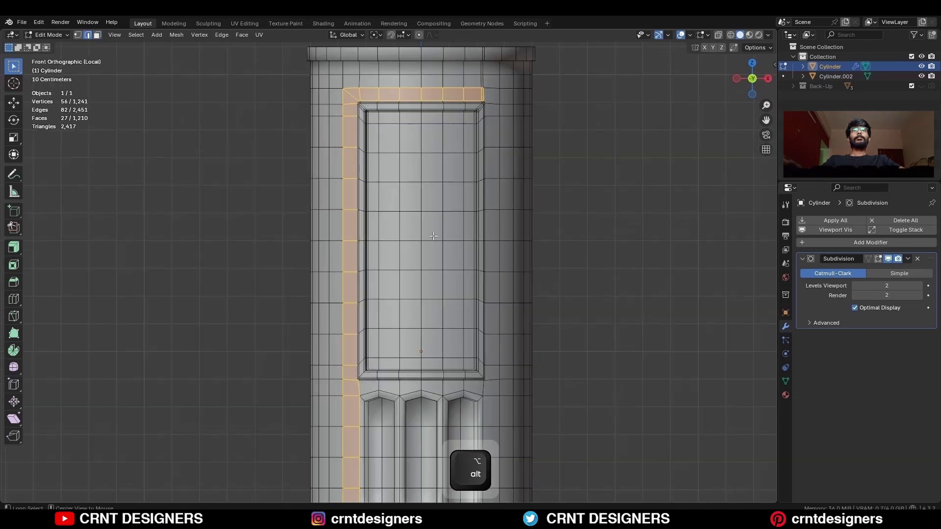
{"action": "key", "text": "shift+s"}
{"action": "left_click", "coordinate": [489, 234]}
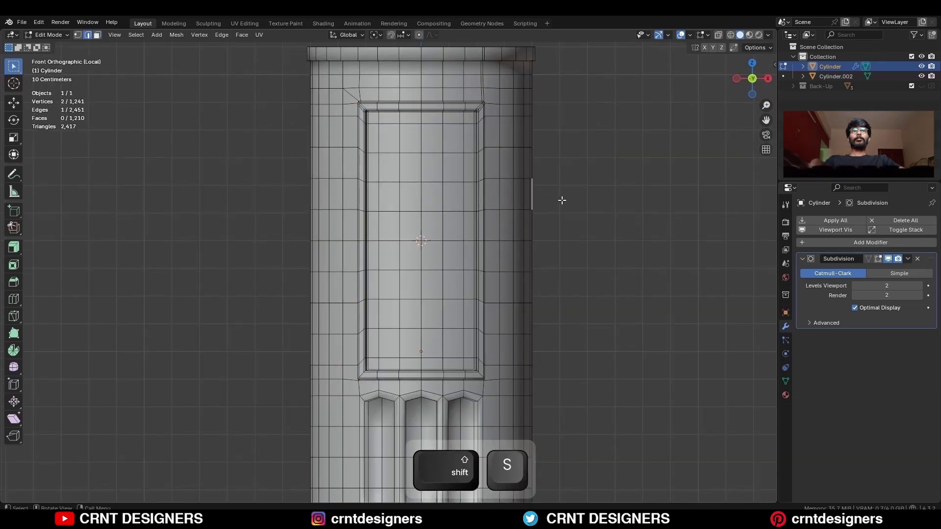
Separate the upper body section containing the panel frame into its own object and select it.
{"action": "key", "text": "alt+z"}
{"action": "left_click_drag", "start_coordinate": [569, 81], "coordinate": [241, 384]}
{"action": "middle_click", "coordinate": [404, 270], "text": "alt"}
{"action": "key", "text": "alt+z"}
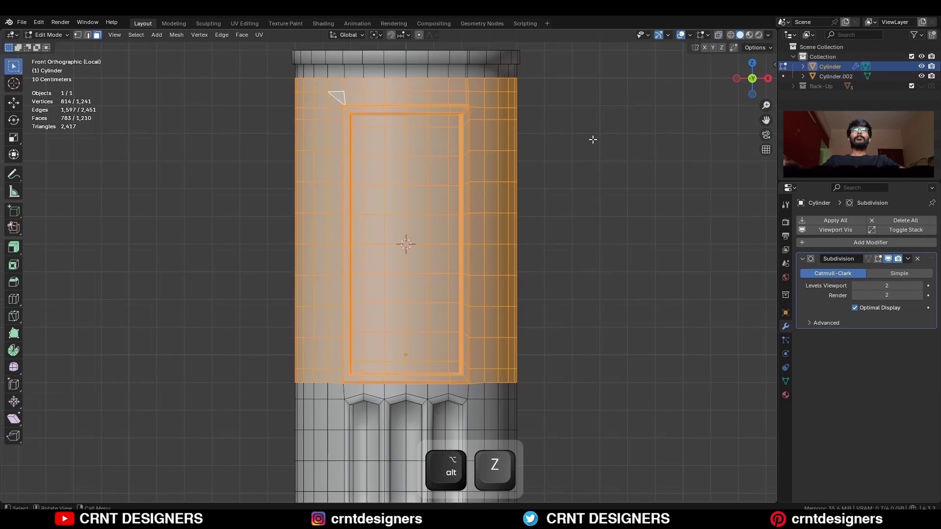
{"action": "left_click", "coordinate": [592, 139]}
{"action": "key", "text": "Tab"}
{"action": "left_click", "coordinate": [499, 172]}
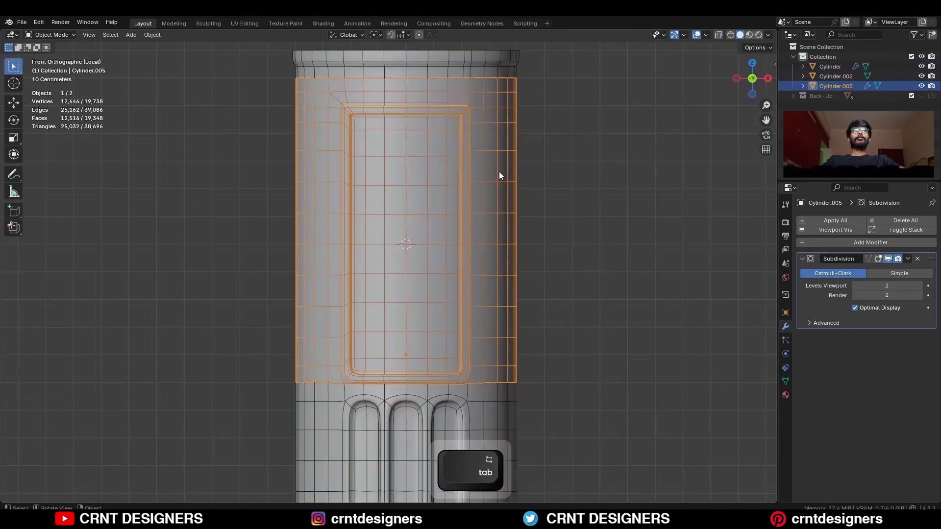
Isolate the separated panel section and set its origin to the 3D cursor.
{"action": "key", "text": "slash"}
{"action": "key", "text": "slash"}
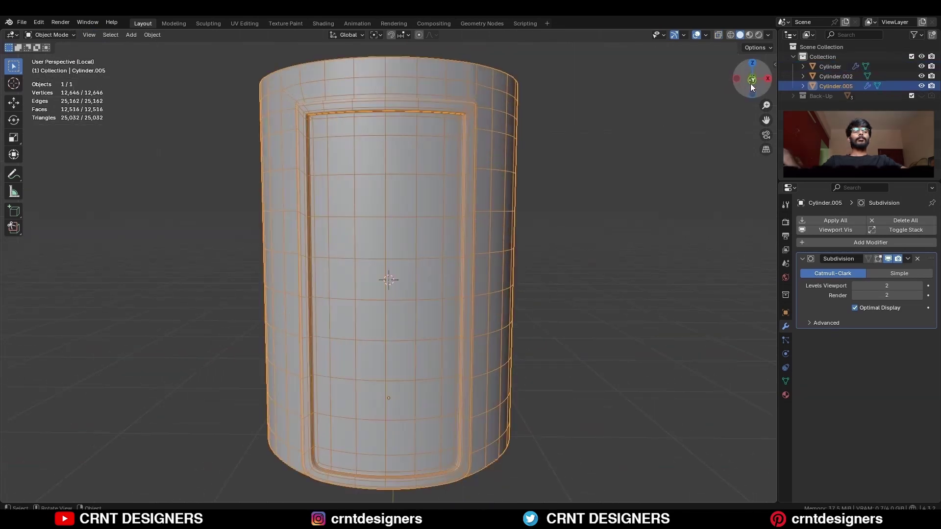
{"action": "left_click", "coordinate": [752, 80]}
{"action": "right_click", "coordinate": [443, 244]}
{"action": "mouse_move", "coordinate": [443, 244]}
{"action": "left_click", "coordinate": [506, 264]}
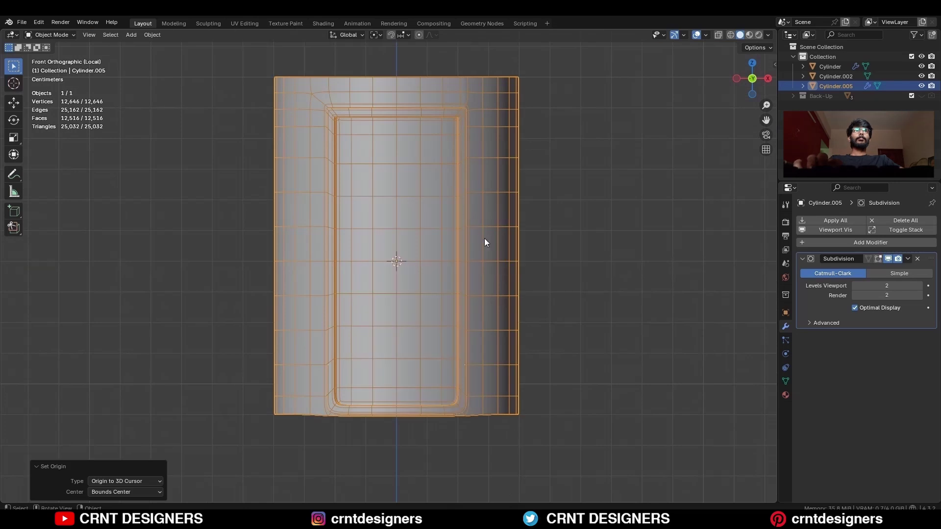
Symmetrize the panel section's whole mesh from +Z to -Z.
{"action": "key", "text": "Tab"}
{"action": "key", "text": "a"}
{"action": "left_click", "coordinate": [177, 35]}
{"action": "left_click", "coordinate": [196, 192]}
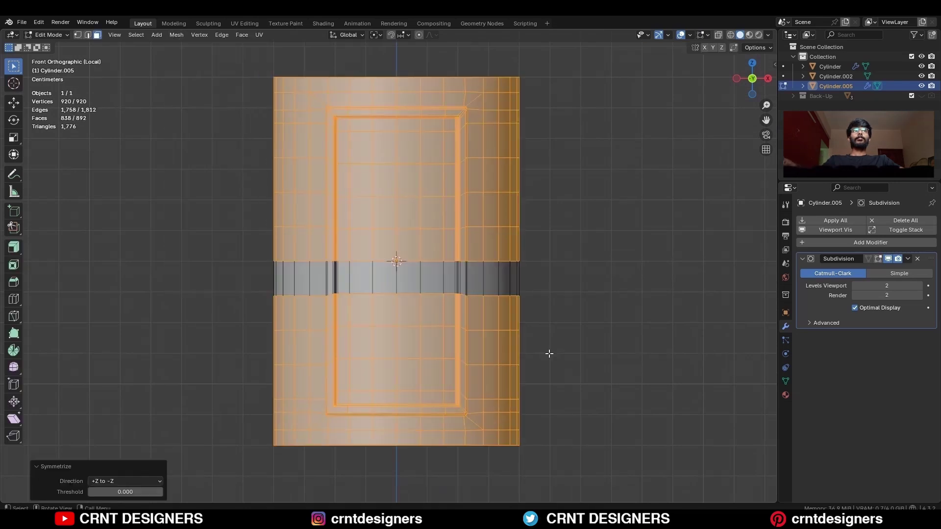
{"action": "left_click", "coordinate": [576, 313]}
Add three evenly spaced edge loops through the band of faces surrounding the panel frame.
{"action": "key", "text": "2"}
{"action": "middle_click_drag", "start_coordinate": [576, 313], "coordinate": [567, 331], "text": "shift"}
{"action": "left_click", "coordinate": [385, 205], "text": "alt"}
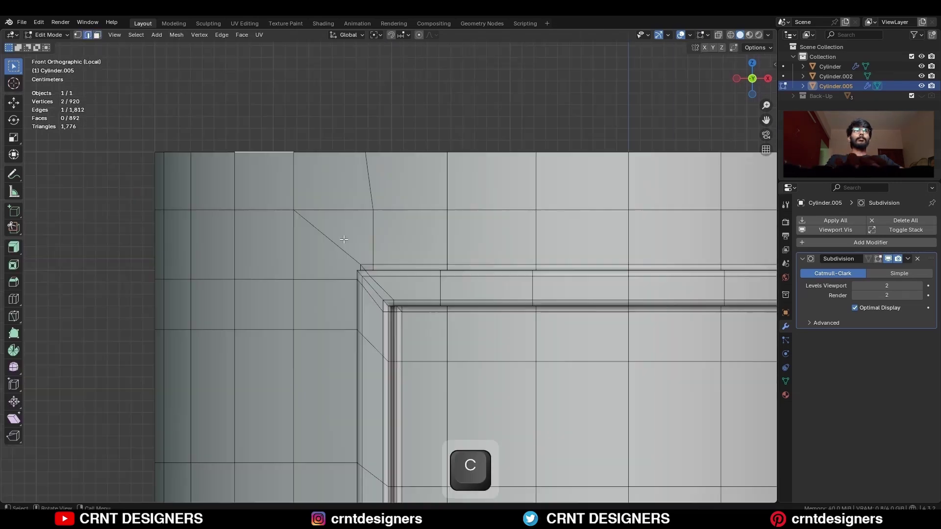
{"action": "key", "text": "ctrl+r"}
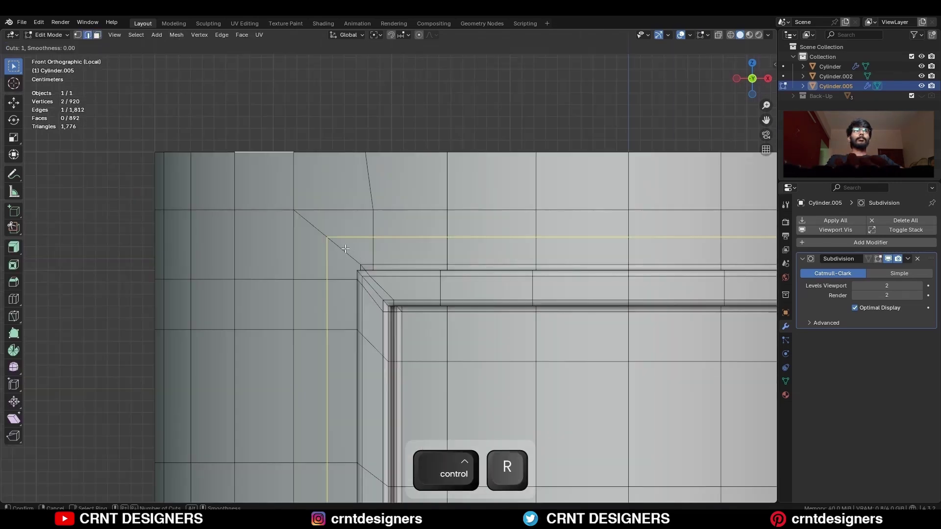
{"action": "left_click", "coordinate": [316, 226]}
{"action": "right_click", "coordinate": [316, 227]}
{"action": "key", "text": "ctrl+z"}
{"action": "key", "text": "ctrl+r"}
{"action": "left_click", "coordinate": [316, 227]}
{"action": "right_click", "coordinate": [315, 227]}
{"action": "key", "text": "ctrl+r"}
{"action": "left_click", "coordinate": [349, 249]}
{"action": "right_click", "coordinate": [349, 250]}
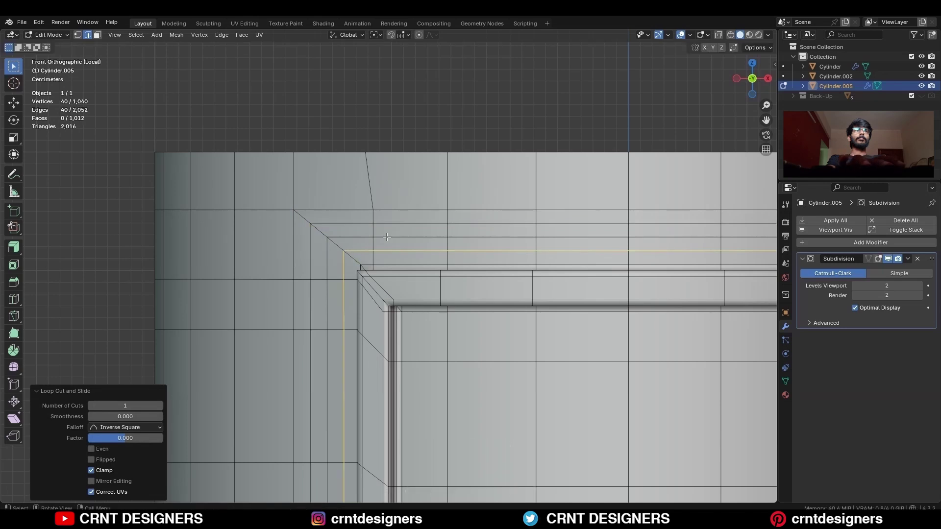
Add a centred supporting edge loop on the outer and inner sides of the two middle face loops around the frame.
{"action": "key", "text": "3"}
{"action": "left_click", "coordinate": [371, 232], "text": "alt"}
{"action": "left_click", "coordinate": [372, 244], "text": "alt+shift"}
{"action": "middle_click_drag", "start_coordinate": [204, 270], "coordinate": [265, 303]}
{"action": "middle_click_drag", "start_coordinate": [338, 243], "coordinate": [284, 216], "text": "shift"}
{"action": "scroll", "coordinate": [284, 216], "scroll_direction": "up", "scroll_amount": 4}
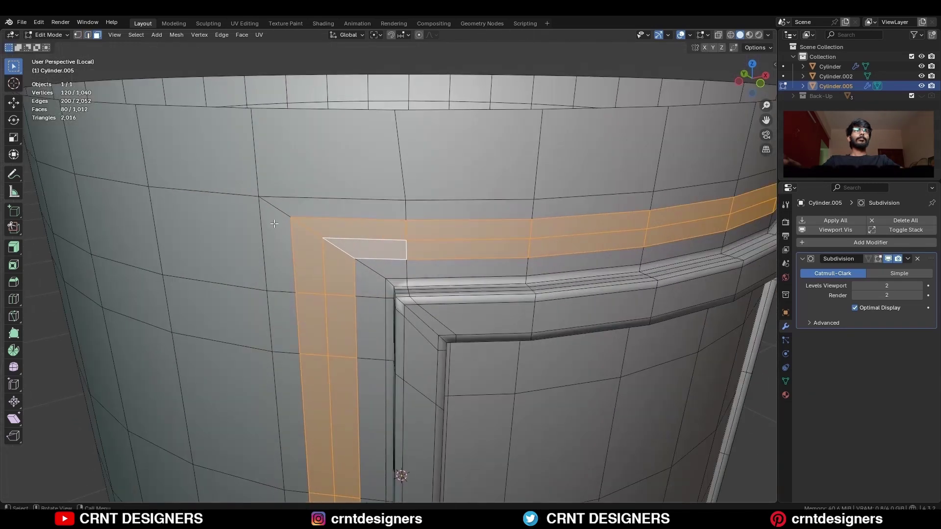
{"action": "key", "text": "ctrl+r"}
{"action": "left_click", "coordinate": [284, 216]}
{"action": "right_click", "coordinate": [283, 216]}
{"action": "right_click", "coordinate": [363, 266]}
Select the two middle face loops around the frame and offset them with Shrink/Fatten.
{"action": "key", "text": "3"}
{"action": "left_click", "coordinate": [340, 249], "text": "alt"}
{"action": "left_click", "coordinate": [301, 225], "text": "alt+shift"}
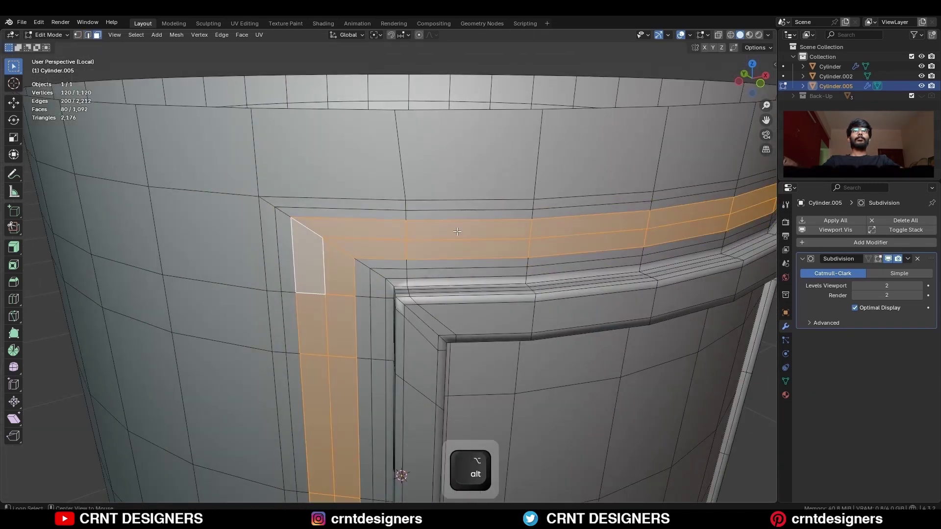
{"action": "key", "text": "alt+s"}
{"action": "left_click", "coordinate": [462, 267]}
Add an edge loop within each of the two offset face loops, slid toward their outer borders.
{"action": "key", "text": "ctrl+r"}
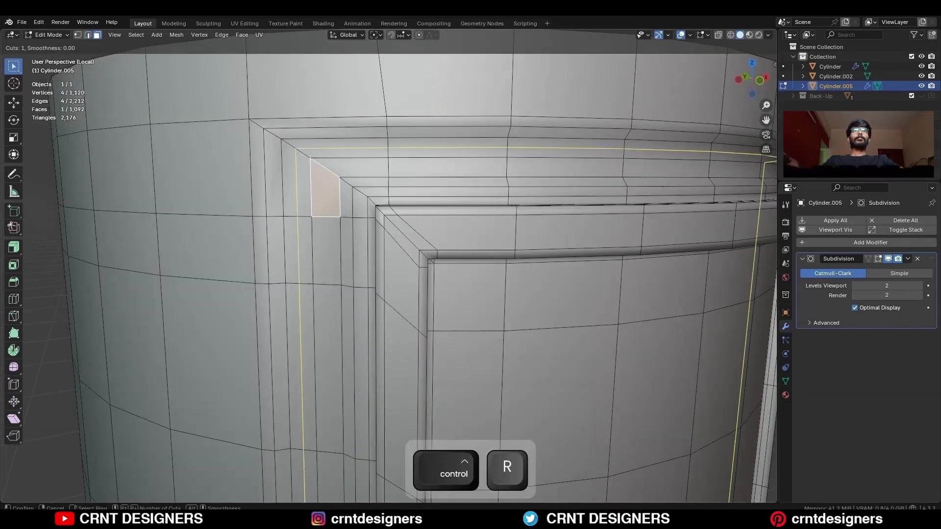
{"action": "left_click", "coordinate": [297, 148]}
{"action": "left_click", "coordinate": [294, 143]}
{"action": "key", "text": "ctrl+r"}
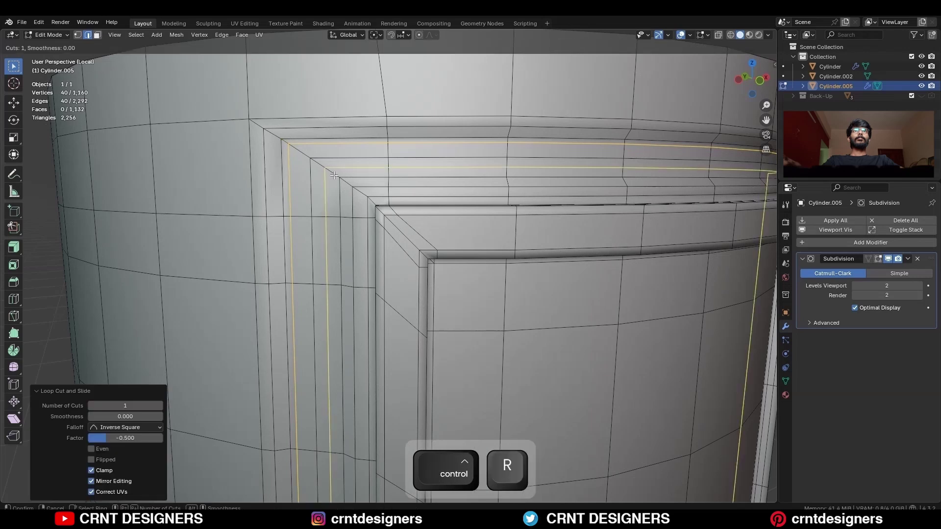
{"action": "left_click", "coordinate": [327, 169]}
{"action": "left_click", "coordinate": [331, 173]}
Offset the two narrower face loops between the new edge loops with Shrink/Fatten.
{"action": "key", "text": "3"}
{"action": "left_click", "coordinate": [330, 172], "text": "alt"}
{"action": "left_click", "coordinate": [312, 157], "text": "alt+shift"}
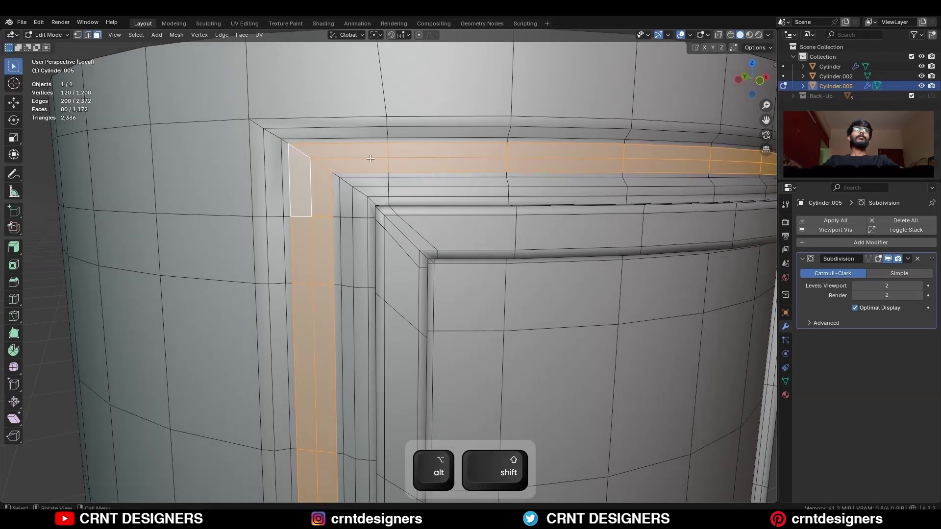
{"action": "key", "text": "alt+s"}
{"action": "middle_click_drag", "start_coordinate": [311, 158], "coordinate": [338, 215]}
{"action": "left_click", "coordinate": [400, 178]}
Dissolve the edge loop running through the middle of the offset face band.
{"action": "key", "text": "2"}
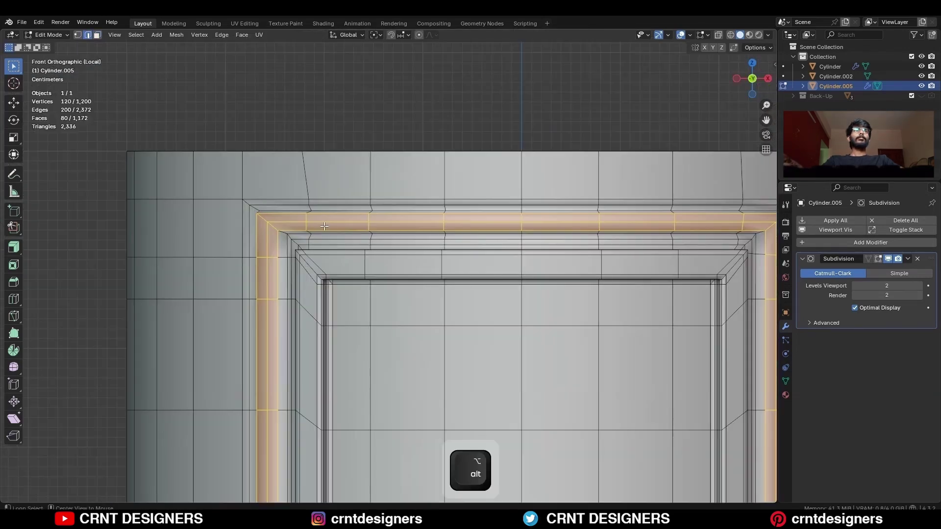
{"action": "left_click", "coordinate": [327, 223], "text": "alt"}
{"action": "key", "text": "ctrl+x"}
Move the vertex rows along the upper outer border of the offset band slightly upward.
{"action": "key", "text": "1"}
{"action": "scroll", "coordinate": [271, 220], "scroll_direction": "down", "scroll_amount": 1}
{"action": "key", "text": "alt+z"}
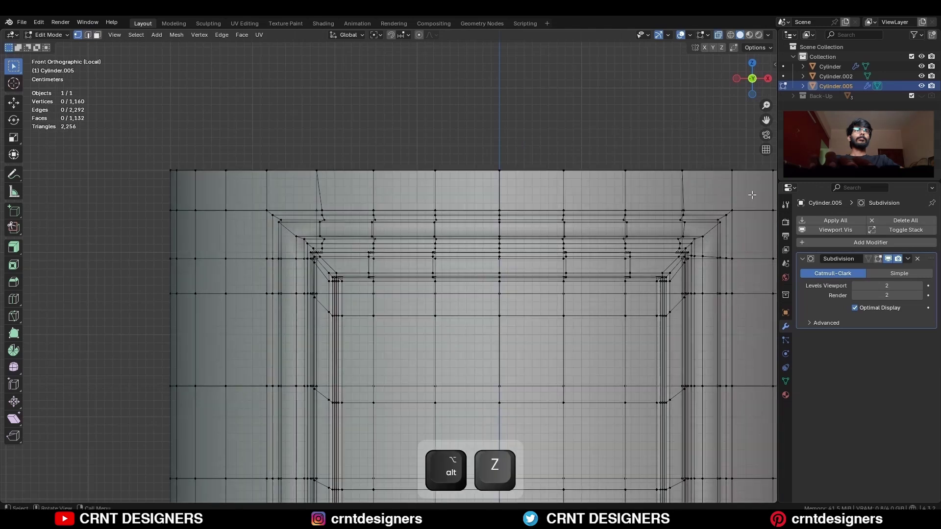
{"action": "scroll", "coordinate": [752, 194], "scroll_direction": "down", "scroll_amount": 2}
{"action": "middle_click_drag", "start_coordinate": [707, 220], "coordinate": [683, 218], "text": "shift"}
{"action": "left_click_drag", "start_coordinate": [707, 212], "coordinate": [200, 245]}
{"action": "scroll", "coordinate": [199, 244], "scroll_direction": "up", "scroll_amount": 4}
{"action": "key", "text": "alt+z"}
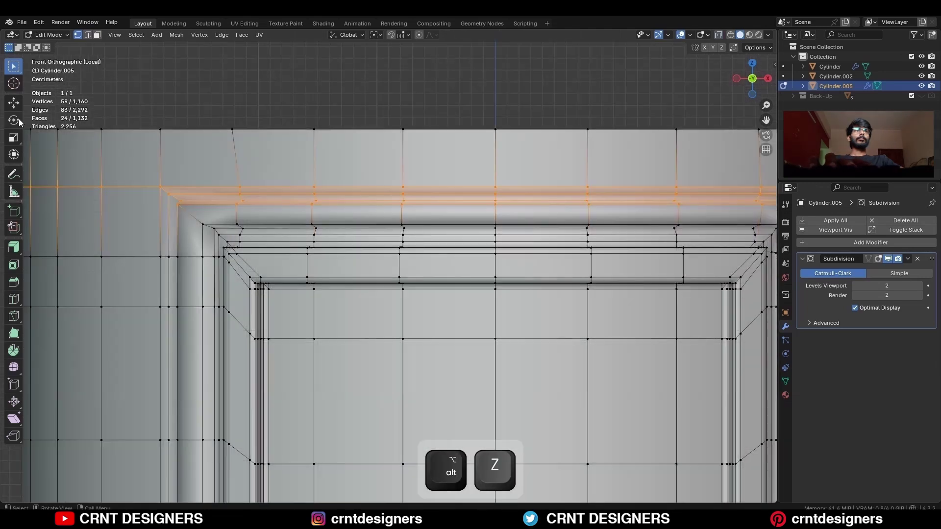
{"action": "left_click_drag", "start_coordinate": [495, 157], "coordinate": [495, 142]}
{"action": "left_click", "coordinate": [403, 192]}
{"action": "scroll", "coordinate": [392, 270], "scroll_direction": "down", "scroll_amount": 2}
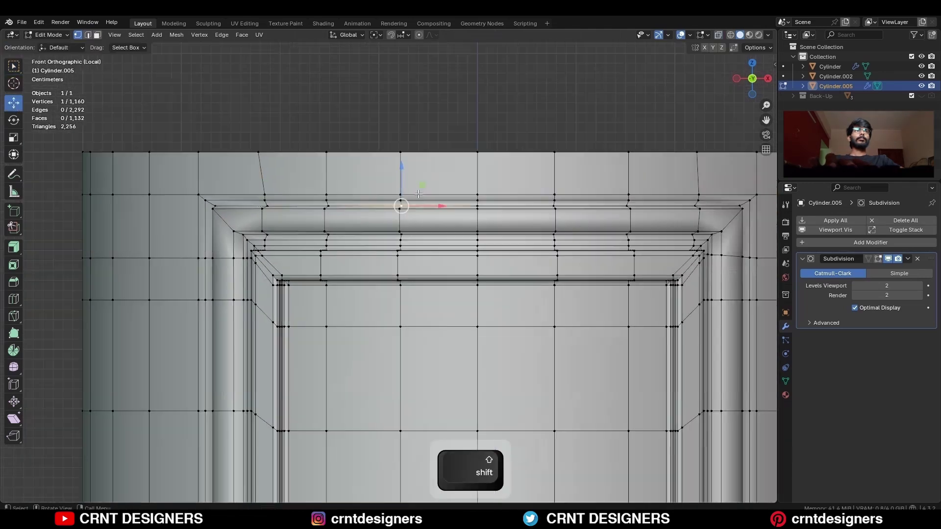
{"action": "key", "text": "alt+z"}
{"action": "key", "text": "alt+z"}
Bevel the inner and outer rim and base loops of the offset band about 0.003 m with 2 segments and profile 1.
{"action": "middle_click_drag", "start_coordinate": [392, 269], "coordinate": [456, 265]}
{"action": "scroll", "coordinate": [427, 284], "scroll_direction": "up", "scroll_amount": 4}
{"action": "key", "text": "2"}
{"action": "left_click", "coordinate": [387, 229], "text": "alt"}
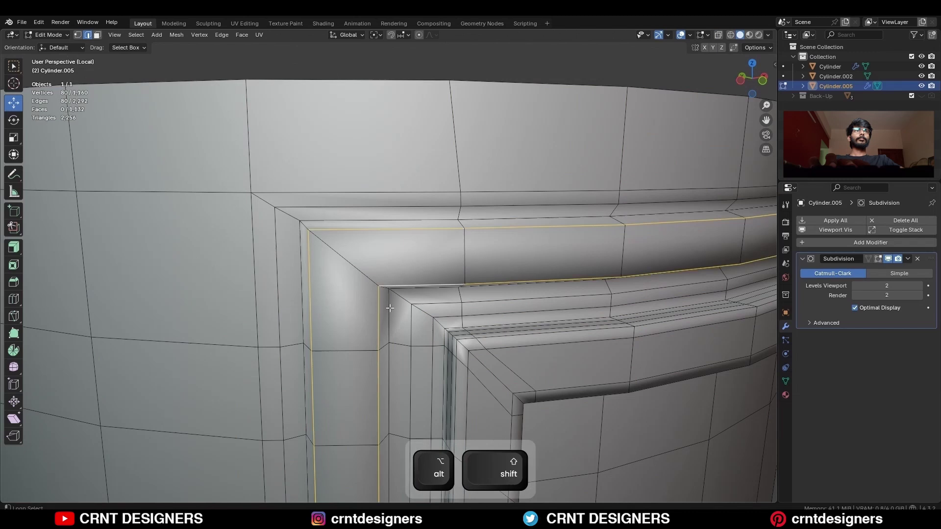
{"action": "left_click", "coordinate": [331, 224], "text": "alt+shift"}
{"action": "middle_click_drag", "start_coordinate": [330, 223], "coordinate": [358, 236]}
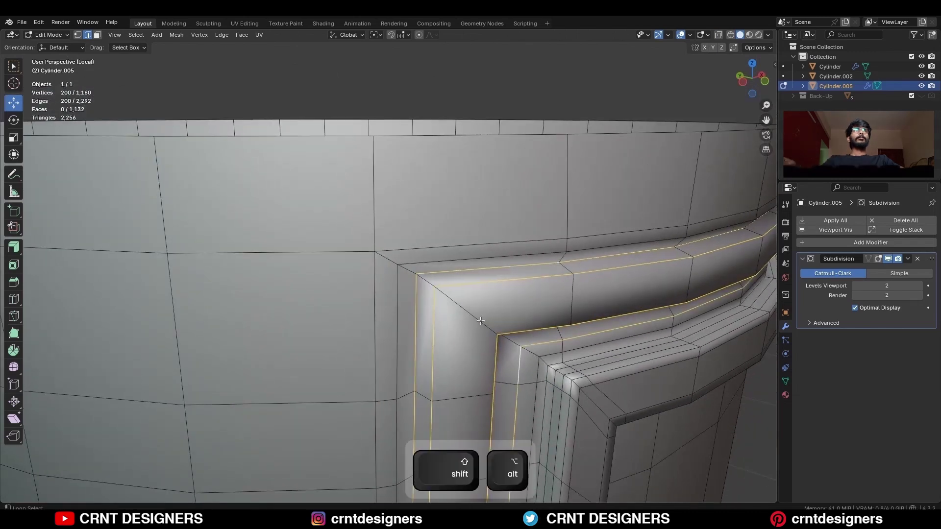
{"action": "key", "text": "ctrl+b"}
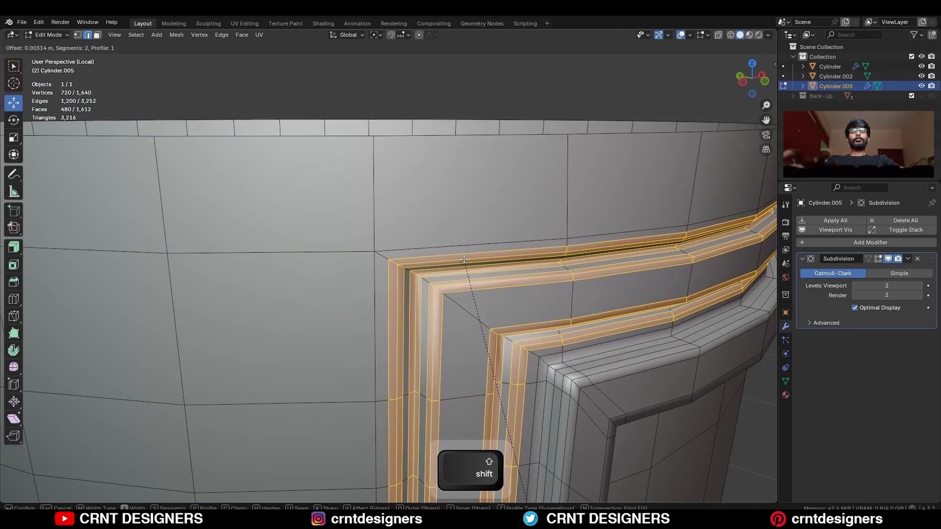
{"action": "left_click", "coordinate": [461, 261]}
Check the smoothed panel section with overlays hidden.
{"action": "key", "text": "Tab"}
{"action": "key", "text": "shift+alt+z"}
{"action": "scroll", "coordinate": [530, 254], "scroll_direction": "down", "scroll_amount": 4}
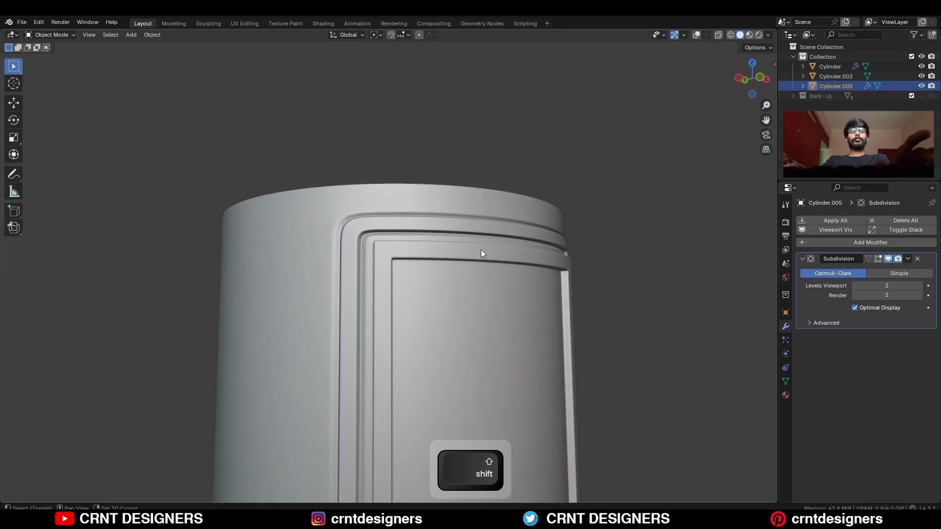
Move the top rim faces of the slotted cylinder up 0.3 m along Z, away from the body.
{"action": "key", "text": "slash"}
{"action": "scroll", "coordinate": [486, 276], "scroll_direction": "up", "scroll_amount": 3}
{"action": "key", "text": "KP_1"}
{"action": "middle_click_drag", "start_coordinate": [493, 104], "coordinate": [487, 222], "text": "shift"}
{"action": "key", "text": "shift+alt+z"}
{"action": "left_click", "coordinate": [468, 129]}
{"action": "key", "text": "Tab"}
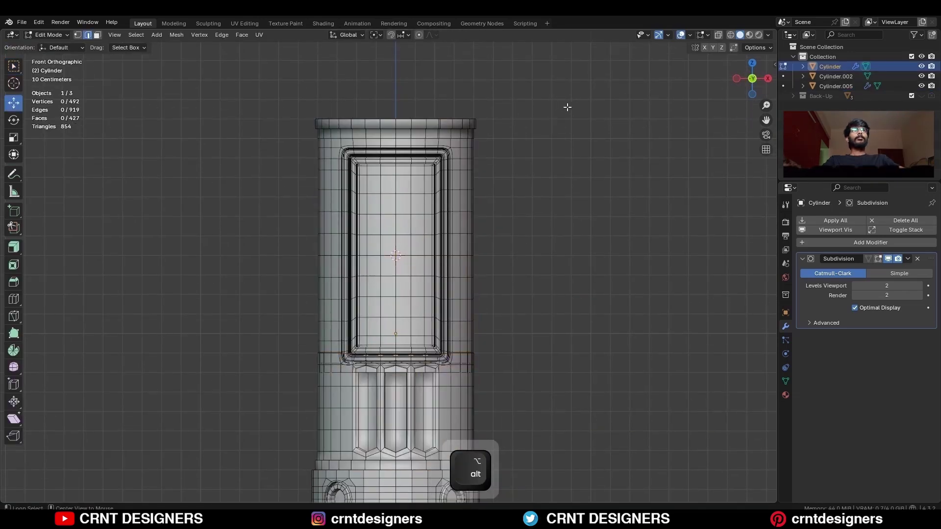
{"action": "key", "text": "alt+z"}
{"action": "middle_click_drag", "start_coordinate": [535, 84], "coordinate": [531, 74], "text": "shift"}
{"action": "left_click_drag", "start_coordinate": [531, 74], "coordinate": [214, 134]}
{"action": "left_click_drag", "start_coordinate": [394, 84], "coordinate": [401, 31], "text": "ctrl"}
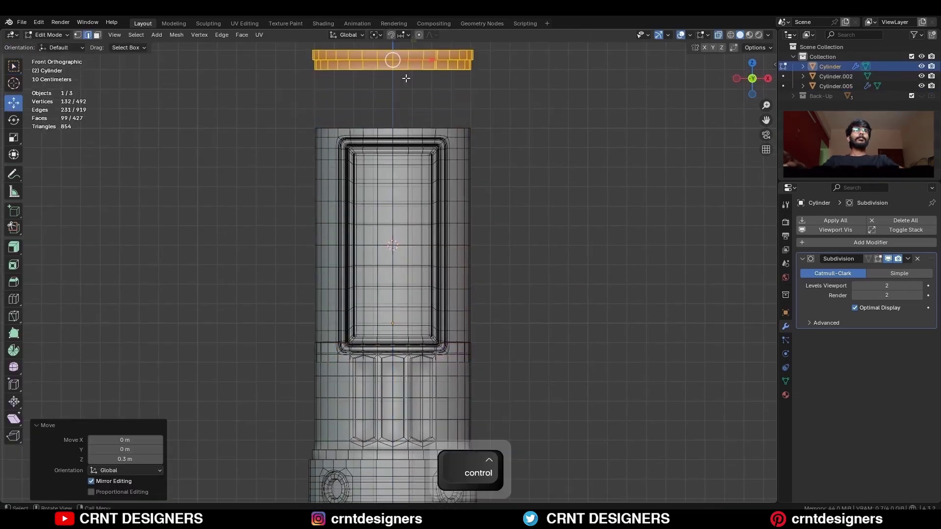
Move the framed panel section up along Z with snapping so its lower edge meets the slotted section's upper edge.
{"action": "key", "text": "Tab"}
{"action": "left_click", "coordinate": [386, 271]}
{"action": "scroll", "coordinate": [389, 202], "scroll_direction": "up", "scroll_amount": 4}
{"action": "key", "text": "g"}
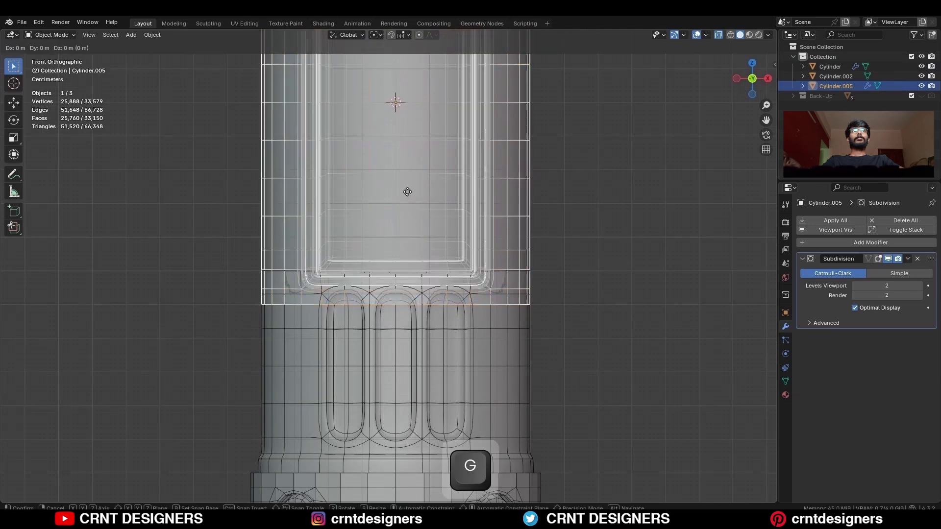
{"action": "key", "text": "z"}
{"action": "left_click", "coordinate": [414, 157], "text": "ctrl"}
Isolate the slotted cylinder, delete its detached upper rim geometry, and restore the full scene view.
{"action": "key", "text": "alt+z"}
{"action": "left_click", "coordinate": [566, 226]}
{"action": "left_click", "coordinate": [513, 260]}
{"action": "left_click", "coordinate": [497, 290]}
{"action": "key", "text": "Tab"}
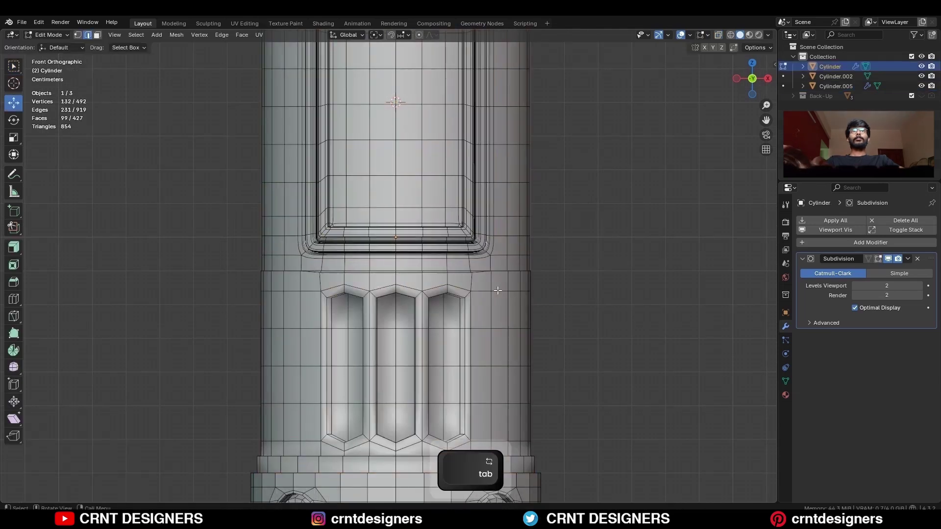
{"action": "key", "text": "alt+z"}
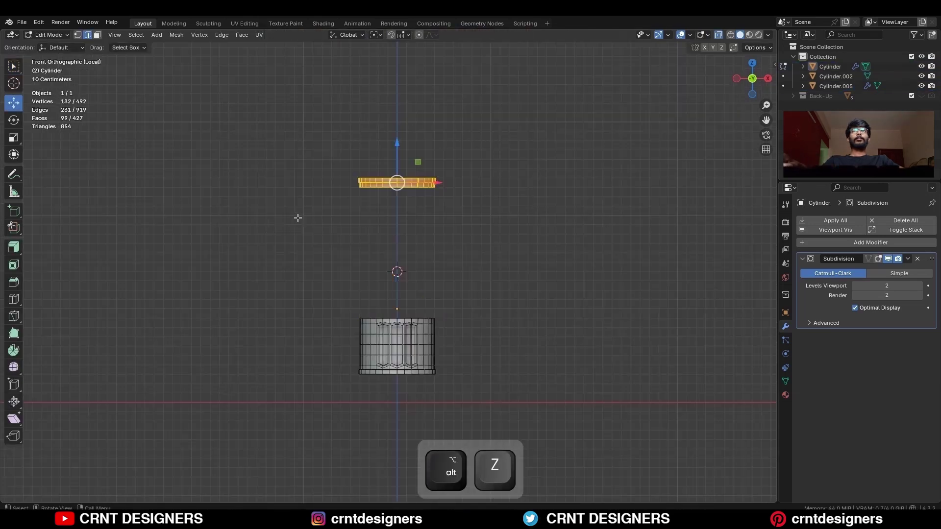
{"action": "key", "text": "x"}
{"action": "left_click", "coordinate": [357, 164]}
{"action": "key", "text": "Tab"}
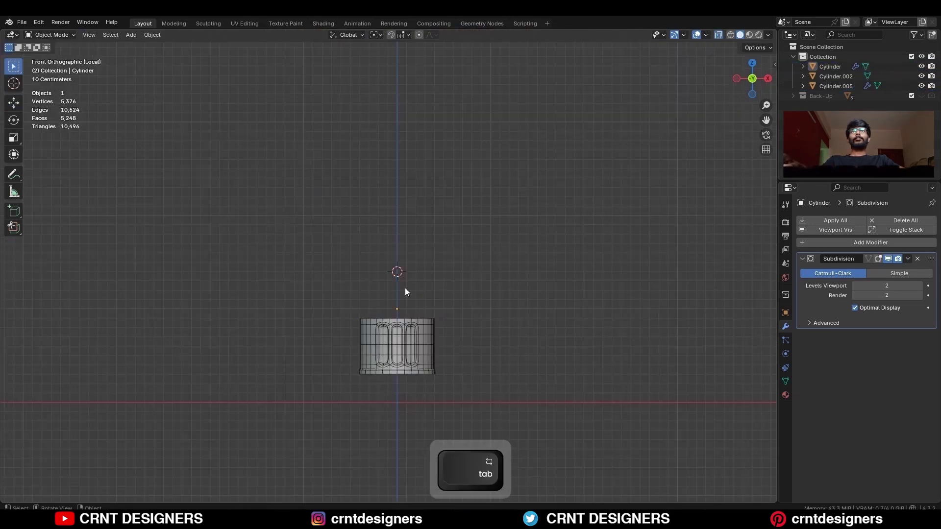
{"action": "key", "text": "slash"}
{"action": "key", "text": "alt+z"}
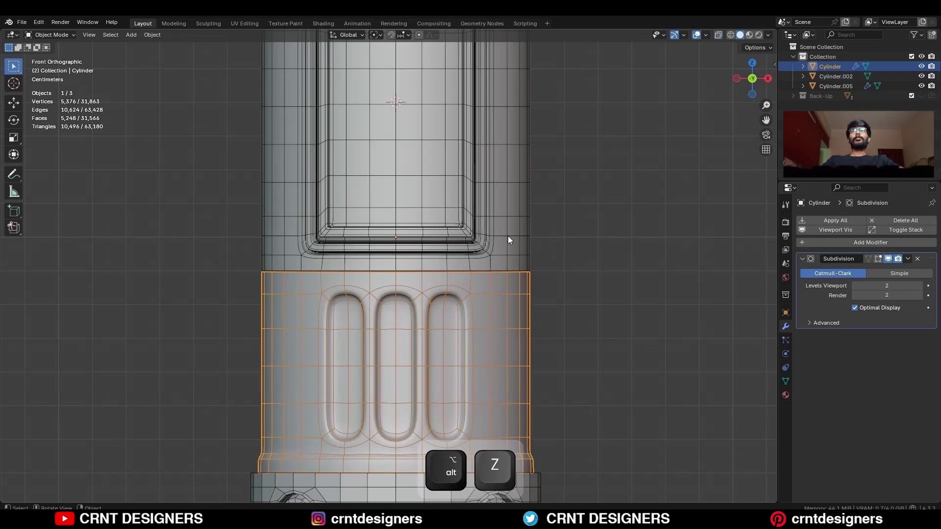
Join the framed panel section into the slotted cylinder object and open the joined mesh for editing.
{"action": "left_click", "coordinate": [508, 236]}
{"action": "left_click", "coordinate": [490, 281], "text": "shift"}
{"action": "right_click", "coordinate": [490, 281]}
{"action": "left_click", "coordinate": [520, 201]}
{"action": "key", "text": "Tab"}
Bridge the two edge loops at the seam between panel and slotted sections, and dissolve the redundant seam loop.
{"action": "scroll", "coordinate": [392, 278], "scroll_direction": "up", "scroll_amount": 4}
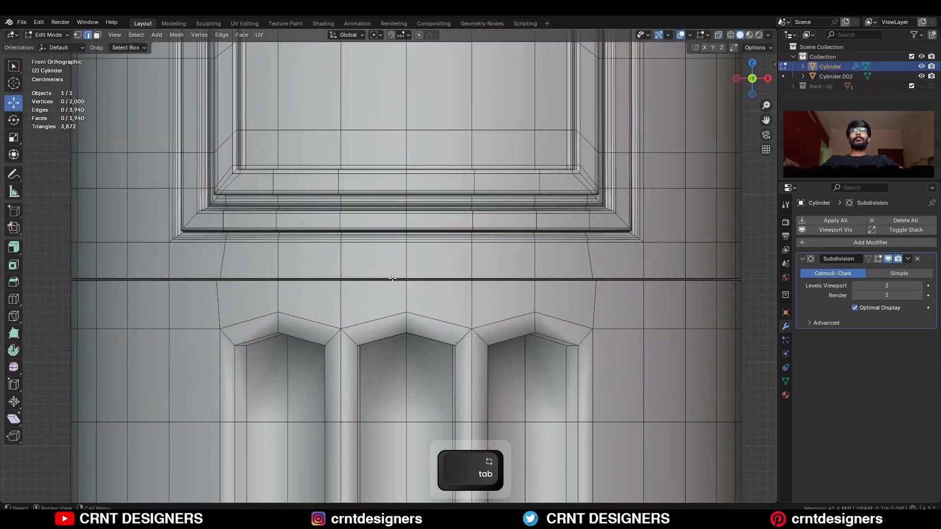
{"action": "left_click", "coordinate": [380, 279], "text": "alt"}
{"action": "right_click", "coordinate": [494, 196]}
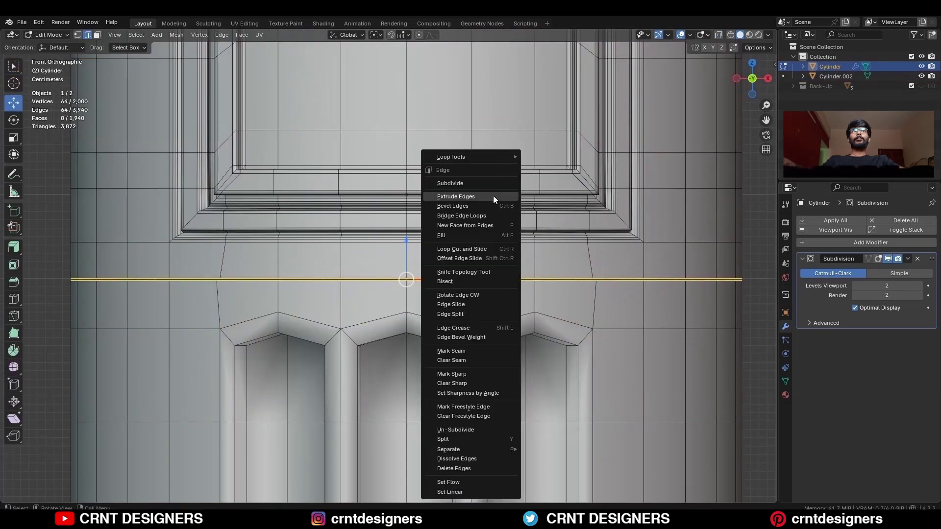
{"action": "left_click", "coordinate": [489, 212]}
{"action": "left_click", "coordinate": [254, 282], "text": "alt"}
{"action": "middle_click_drag", "start_coordinate": [255, 287], "coordinate": [258, 236], "text": "shift"}
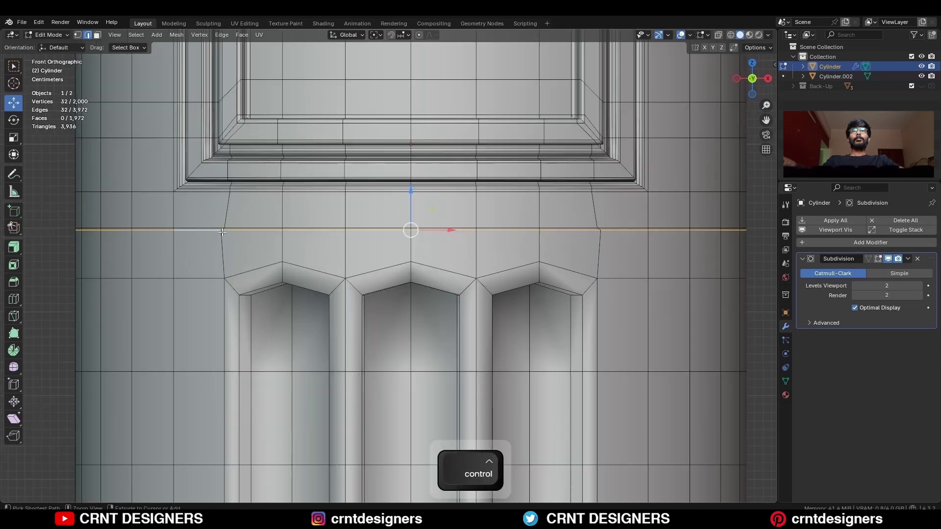
{"action": "key", "text": "ctrl+x"}
{"action": "left_click", "coordinate": [410, 212]}
Add horizontal loop cuts around the cylinder near the upper and lower ends of the slots.
{"action": "scroll", "coordinate": [444, 313], "scroll_direction": "down", "scroll_amount": 2}
{"action": "middle_click_drag", "start_coordinate": [446, 318], "coordinate": [444, 235], "text": "shift"}
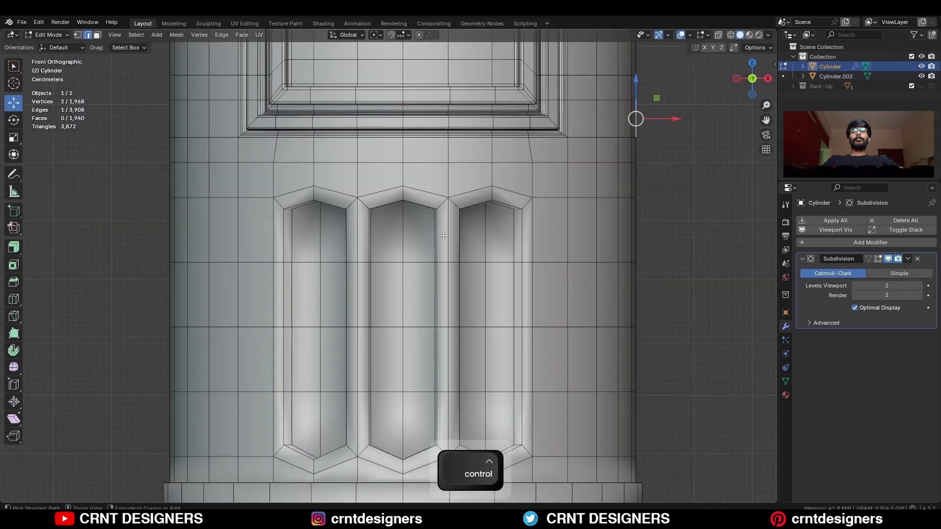
{"action": "key", "text": "ctrl+r"}
{"action": "left_click", "coordinate": [443, 235]}
{"action": "right_click", "coordinate": [429, 417]}
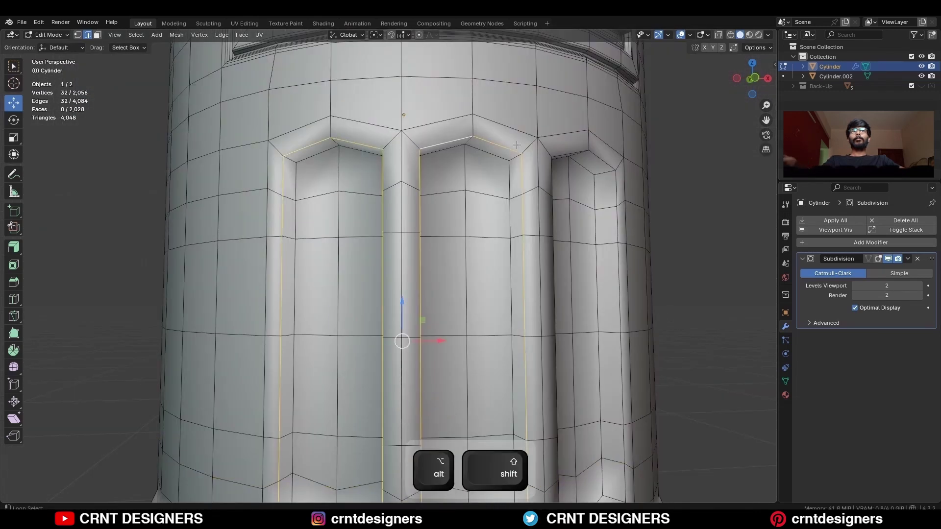
Bevel the border edge loops of the slots 0.0075 m with 1 segment and shape 1.
{"action": "middle_click_drag", "start_coordinate": [601, 240], "coordinate": [569, 192], "text": "shift"}
{"action": "key", "text": "ctrl+b"}
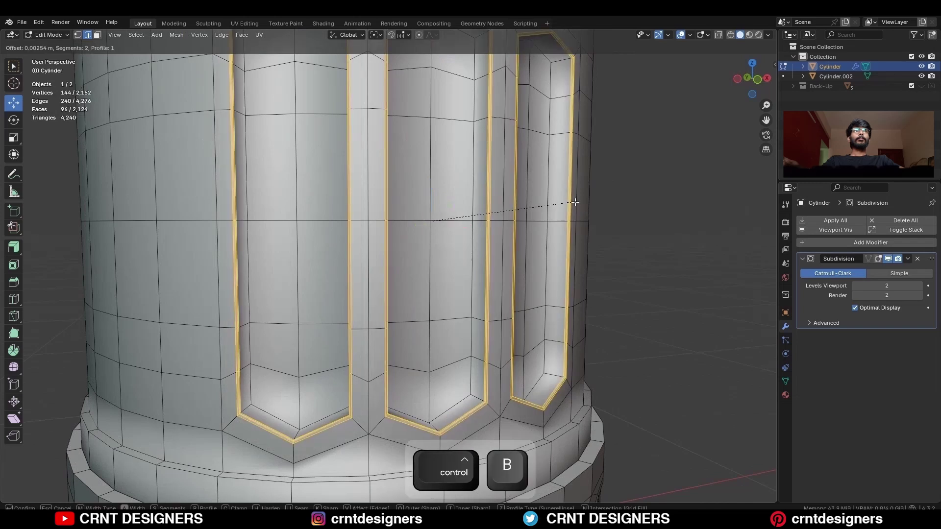
{"action": "scroll", "coordinate": [609, 242], "scroll_direction": "down", "scroll_amount": 1}
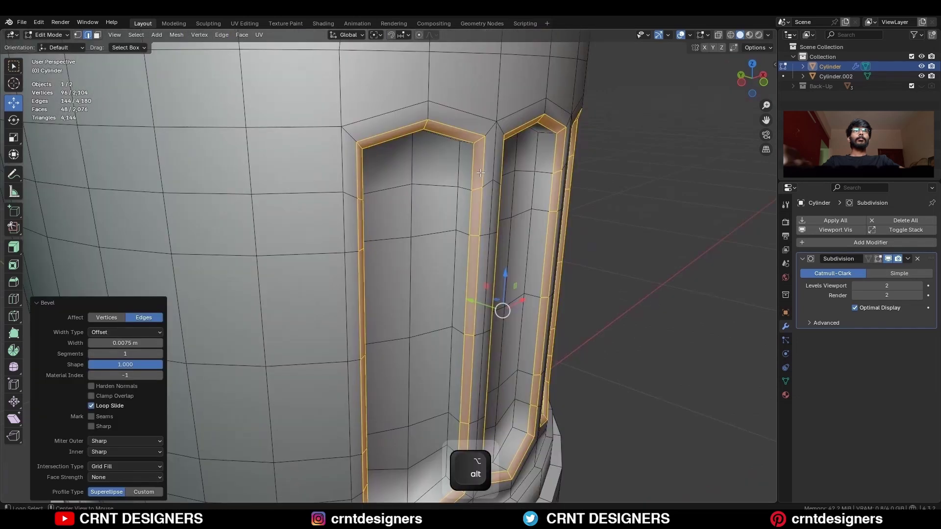
Bevel both border loops of each slot's new chamfer strip with 2 segments as support loops.
{"action": "left_click", "coordinate": [479, 171], "text": "alt"}
{"action": "left_click", "coordinate": [548, 135], "text": "alt+shift"}
{"action": "middle_click_drag", "start_coordinate": [547, 136], "coordinate": [442, 155]}
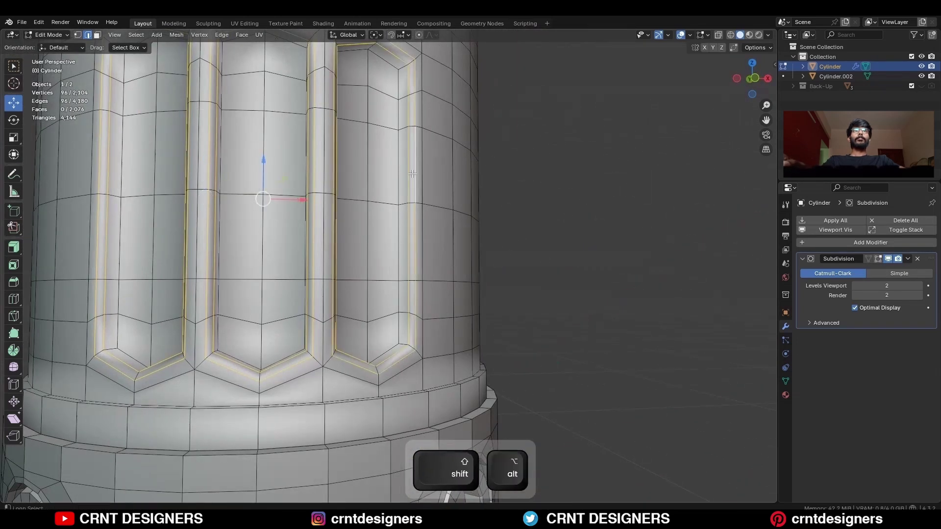
{"action": "key", "text": "ctrl+b"}
{"action": "scroll", "coordinate": [515, 214], "scroll_direction": "up", "scroll_amount": 1}
{"action": "left_click", "coordinate": [525, 222]}
Inset the recessed floor faces of the three front slots together by about 0.0073 m.
{"action": "middle_click_drag", "start_coordinate": [292, 200], "coordinate": [347, 254], "text": "shift"}
{"action": "scroll", "coordinate": [481, 291], "scroll_direction": "up", "scroll_amount": 2}
{"action": "key", "text": "3"}
{"action": "left_click", "coordinate": [482, 291]}
{"action": "scroll", "coordinate": [481, 291], "scroll_direction": "down", "scroll_amount": 7}
{"action": "left_click", "coordinate": [273, 352], "text": "ctrl+shift"}
{"action": "left_click", "coordinate": [334, 184], "text": "shift"}
{"action": "left_click", "coordinate": [355, 351], "text": "ctrl+shift"}
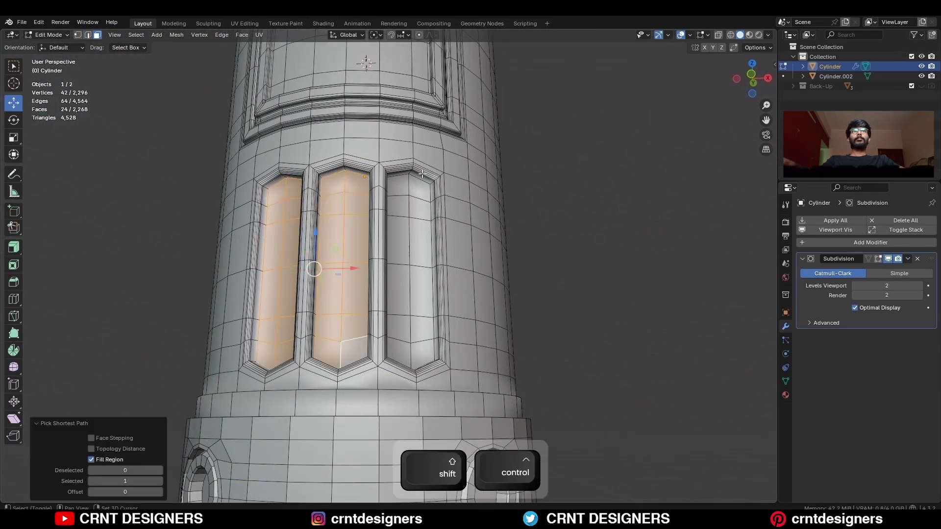
{"action": "left_click", "coordinate": [416, 180], "text": "shift"}
{"action": "left_click", "coordinate": [422, 353], "text": "ctrl+shift"}
{"action": "key", "text": "i"}
{"action": "left_click", "coordinate": [556, 199]}
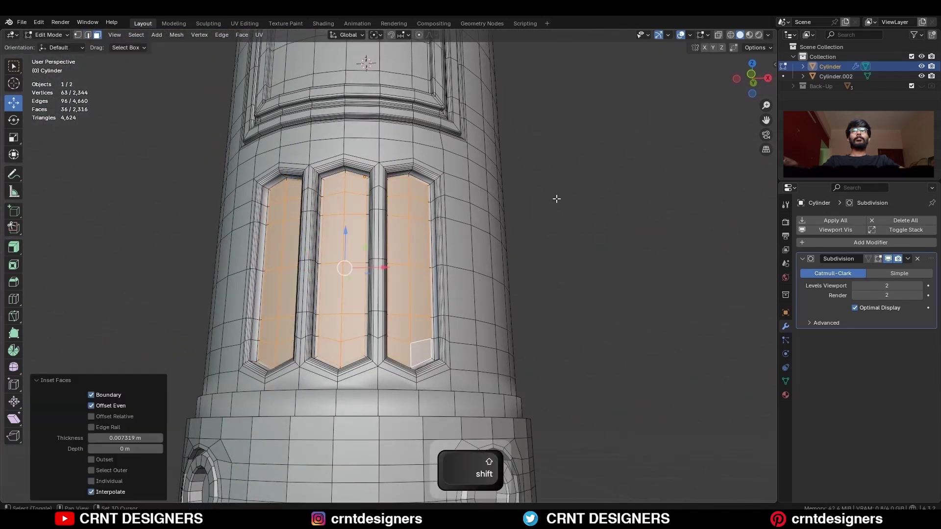
Bevel the edge loops around the slot floors with 2 segments and profile 1, and dissolve the leftover inset loops.
{"action": "scroll", "coordinate": [353, 196], "scroll_direction": "up", "scroll_amount": 7}
{"action": "middle_click_drag", "start_coordinate": [344, 206], "coordinate": [407, 206]}
{"action": "key", "text": "2"}
{"action": "left_click", "coordinate": [495, 189], "text": "alt"}
{"action": "left_click", "coordinate": [249, 169], "text": "alt+shift"}
{"action": "key", "text": "ctrl+b"}
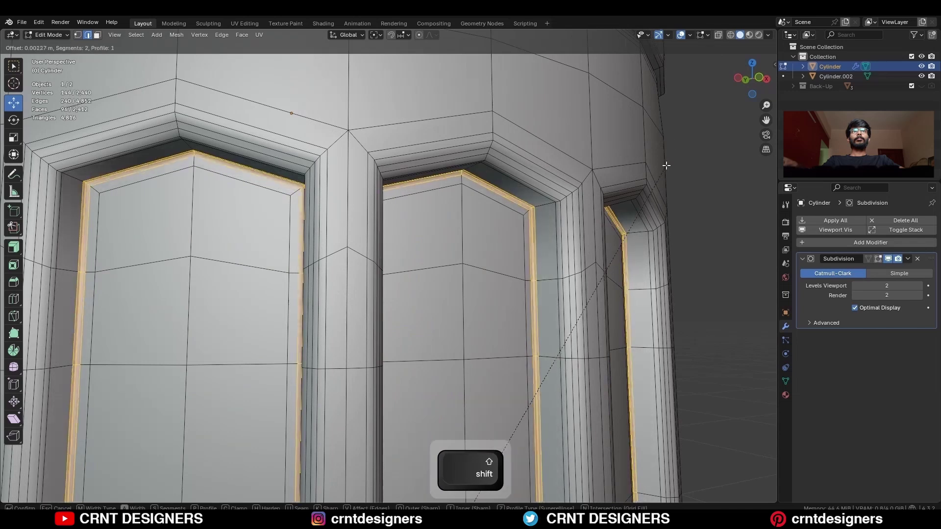
{"action": "left_click", "coordinate": [693, 120]}
{"action": "left_click", "coordinate": [336, 215]}
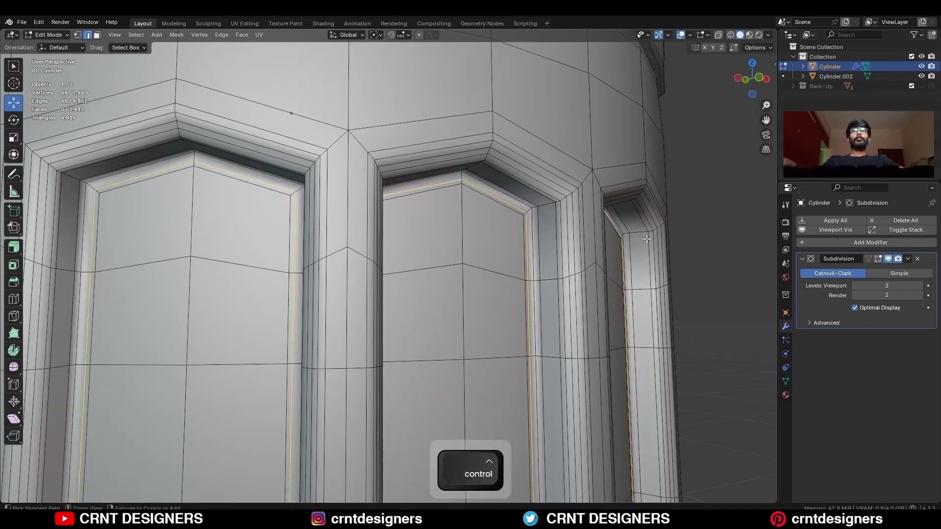
{"action": "key", "text": "Tab"}
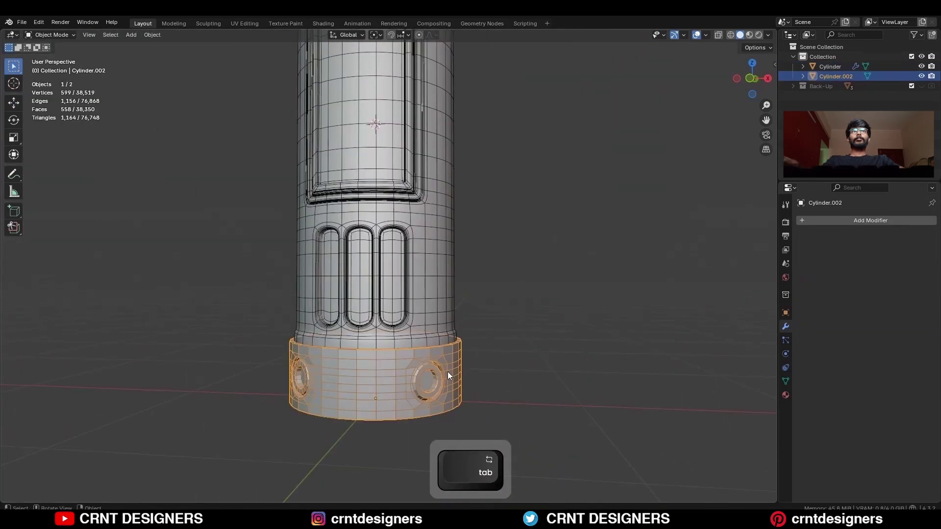
Join the holed bottom band into the main cylinder object.
{"action": "key", "text": "KP_Decimal"}
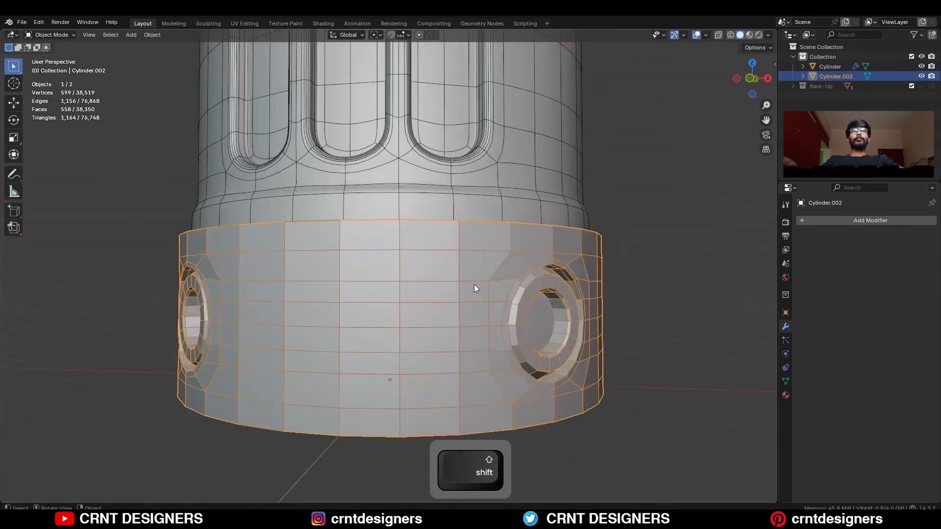
{"action": "left_click", "coordinate": [510, 208], "text": "shift"}
{"action": "right_click", "coordinate": [514, 199]}
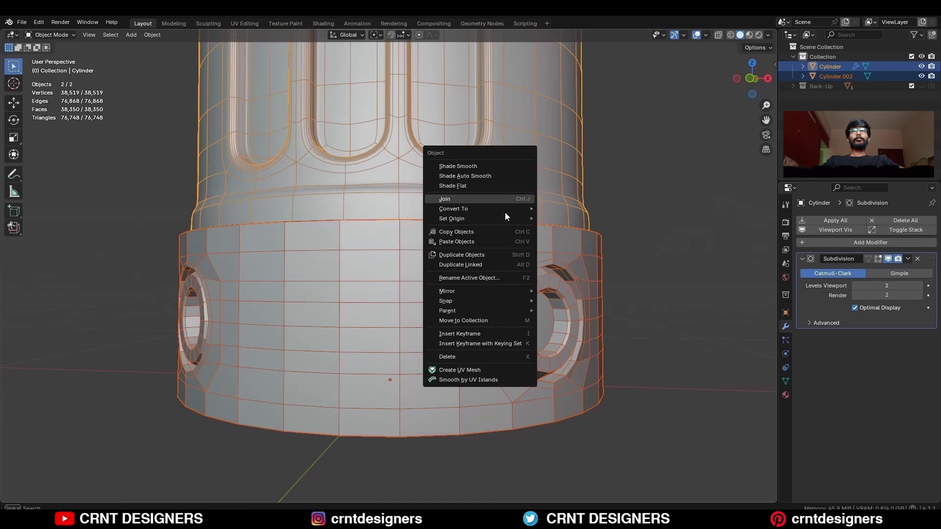
{"action": "left_click", "coordinate": [510, 198]}
Merge the joined mesh's overlapping vertices by distance, reducing the merge distance to preserve the fine detail.
{"action": "key", "text": "Tab"}
{"action": "key", "text": "a"}
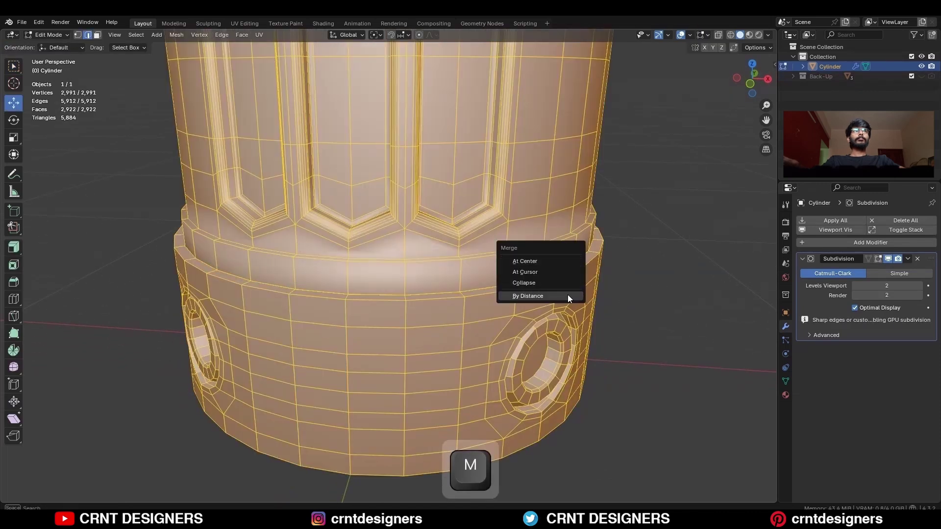
{"action": "left_click", "coordinate": [568, 297]}
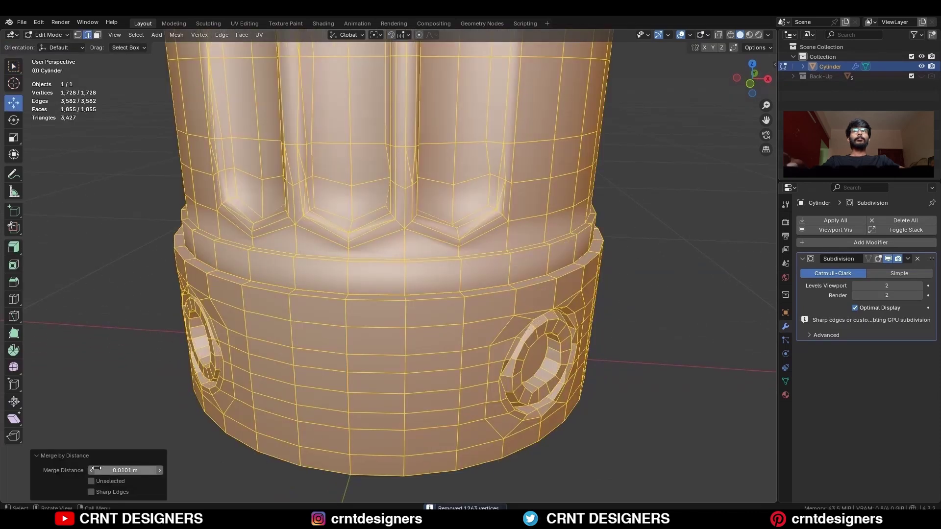
{"action": "left_click_drag", "start_coordinate": [96, 469], "coordinate": [92, 471]}
{"action": "left_click", "coordinate": [654, 271]}
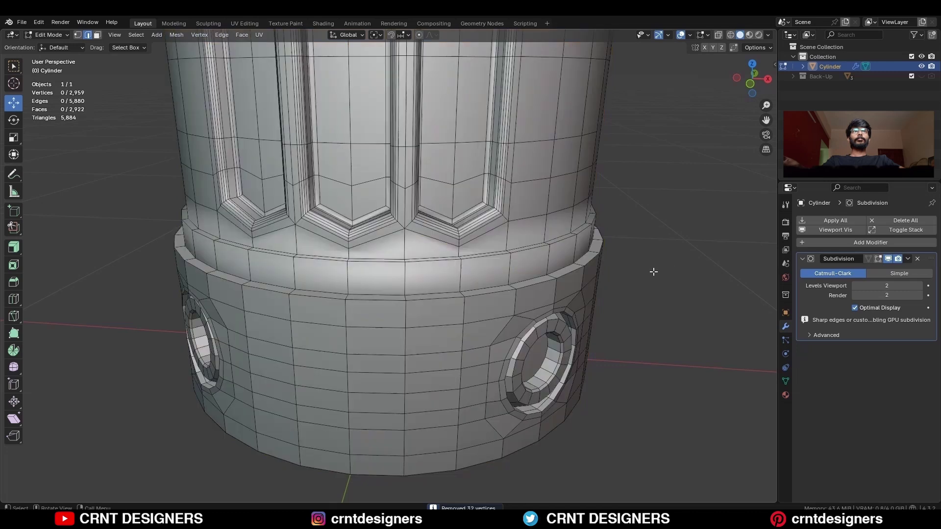
Separate the holed bottom band together with the narrow ring above it into its own object.
{"action": "key", "text": "Tab"}
{"action": "middle_click_drag", "start_coordinate": [579, 272], "coordinate": [618, 230]}
{"action": "key", "text": "Tab"}
{"action": "left_click", "coordinate": [747, 84]}
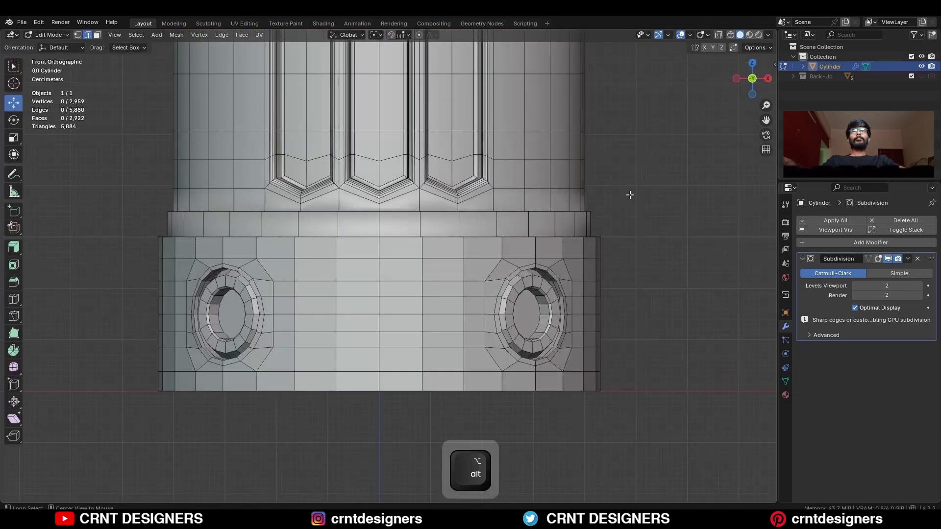
{"action": "key", "text": "3"}
{"action": "left_click_drag", "start_coordinate": [631, 212], "coordinate": [88, 393]}
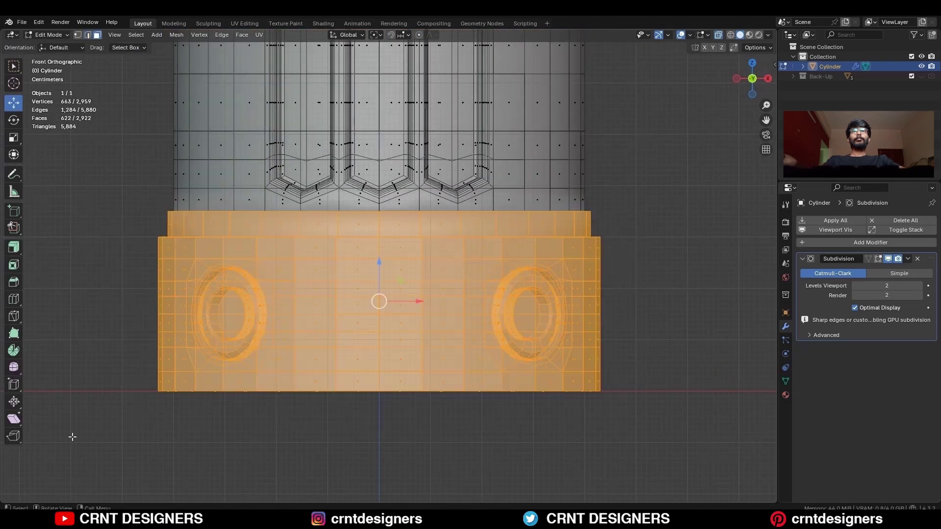
{"action": "scroll", "coordinate": [384, 283], "scroll_direction": "down", "scroll_amount": 4}
{"action": "key", "text": "p"}
{"action": "left_click", "coordinate": [466, 214]}
{"action": "key", "text": "Tab"}
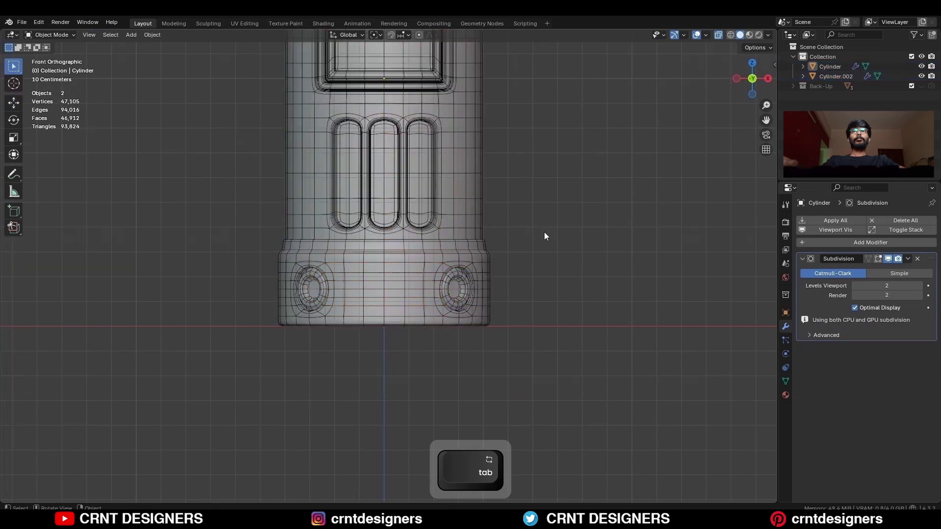
Duplicate the separated bottom band section and rotate the copy upside down in the front view.
{"action": "scroll", "coordinate": [552, 274], "scroll_direction": "up", "scroll_amount": 2}
{"action": "key", "text": "shift+d"}
{"action": "key", "text": "r"}
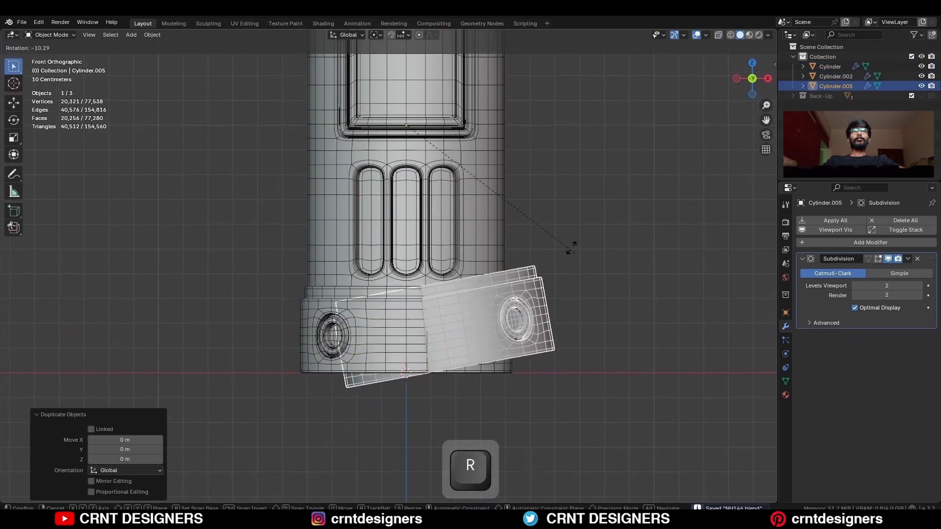
{"action": "left_click", "coordinate": [363, 78], "text": "ctrl"}
Set the band copy's origin to its bounds center and move it up 0.45 m onto the cylinder's upper end.
{"action": "scroll", "coordinate": [362, 77], "scroll_direction": "down", "scroll_amount": 5}
{"action": "middle_click_drag", "start_coordinate": [433, 136], "coordinate": [436, 171], "text": "shift"}
{"action": "scroll", "coordinate": [436, 170], "scroll_direction": "up", "scroll_amount": 6}
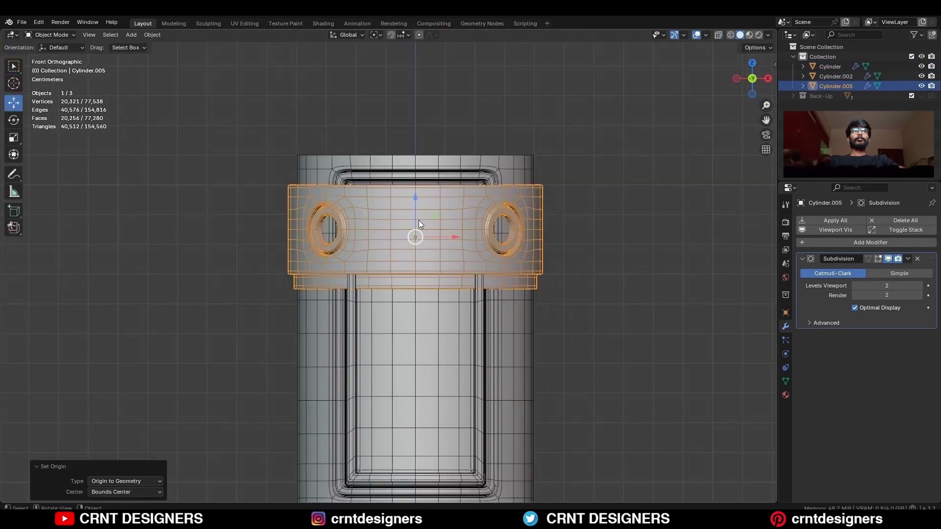
{"action": "left_click_drag", "start_coordinate": [418, 220], "coordinate": [457, 74], "text": "ctrl"}
{"action": "middle_click_drag", "start_coordinate": [522, 174], "coordinate": [522, 181], "text": "shift"}
{"action": "middle_click_drag", "start_coordinate": [569, 284], "coordinate": [530, 236]}
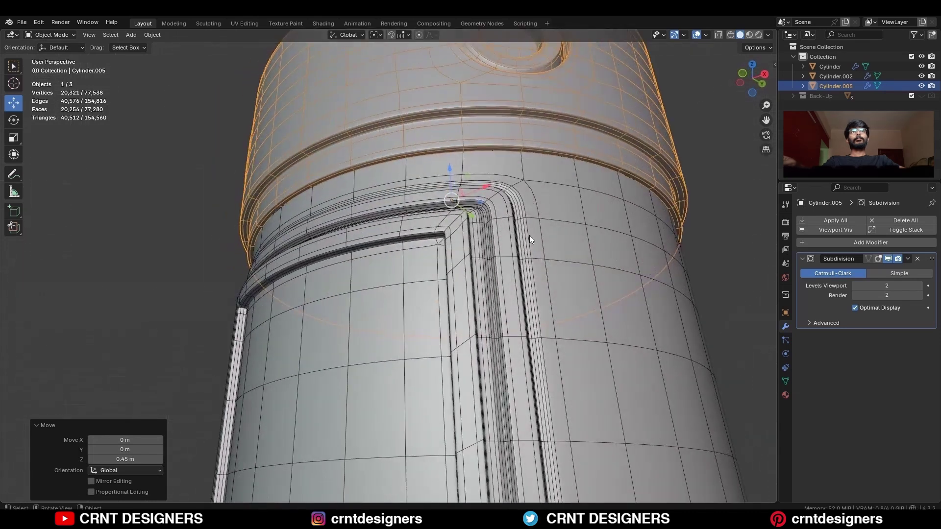
Join the panelled body and upper band with the bottom band into one object.
{"action": "left_click", "coordinate": [531, 236], "text": "shift"}
{"action": "scroll", "coordinate": [553, 196], "scroll_direction": "down", "scroll_amount": 3}
{"action": "left_click", "coordinate": [577, 154], "text": "shift"}
{"action": "middle_click_drag", "start_coordinate": [578, 154], "coordinate": [574, 206]}
{"action": "scroll", "coordinate": [549, 294], "scroll_direction": "down", "scroll_amount": 3}
{"action": "middle_click_drag", "start_coordinate": [514, 441], "coordinate": [483, 346], "text": "shift"}
{"action": "left_click", "coordinate": [443, 377], "text": "shift"}
{"action": "right_click", "coordinate": [584, 191]}
{"action": "left_click", "coordinate": [574, 173]}
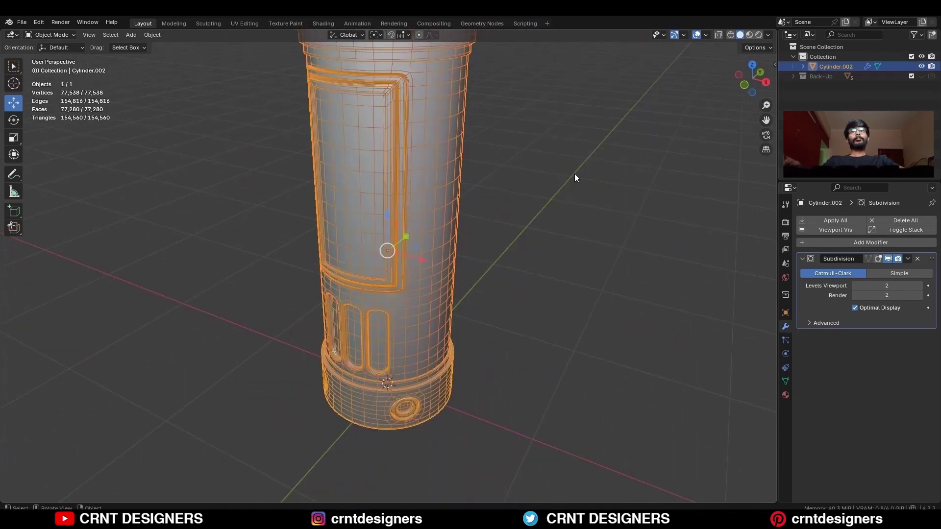
Merge all vertices of the joined cylinder by distance at 0.0001 m.
{"action": "left_click", "coordinate": [574, 174]}
{"action": "middle_click_drag", "start_coordinate": [470, 240], "coordinate": [463, 204]}
{"action": "left_click", "coordinate": [458, 205]}
{"action": "key", "text": "Tab"}
{"action": "key", "text": "a"}
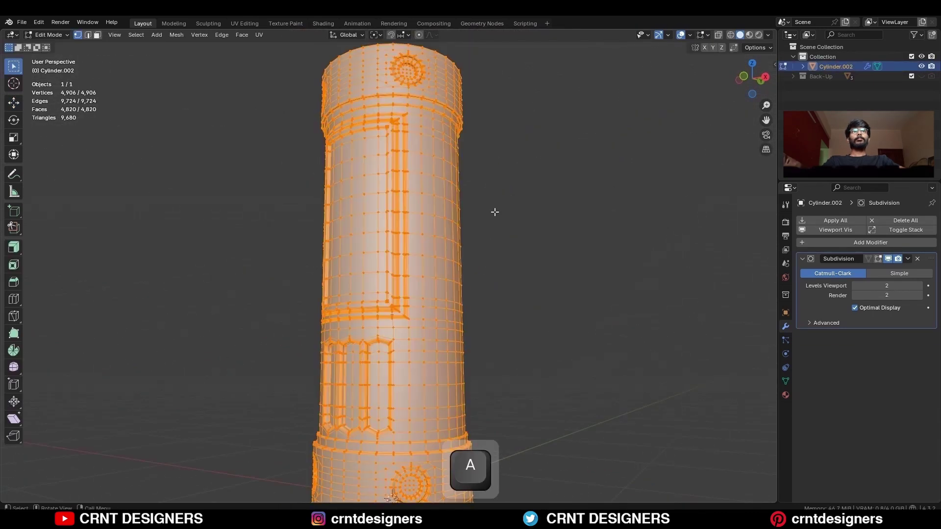
{"action": "key", "text": "m"}
{"action": "left_click", "coordinate": [495, 211]}
{"action": "middle_click_drag", "start_coordinate": [495, 212], "coordinate": [474, 276]}
{"action": "scroll", "coordinate": [520, 269], "scroll_direction": "up", "scroll_amount": 3}
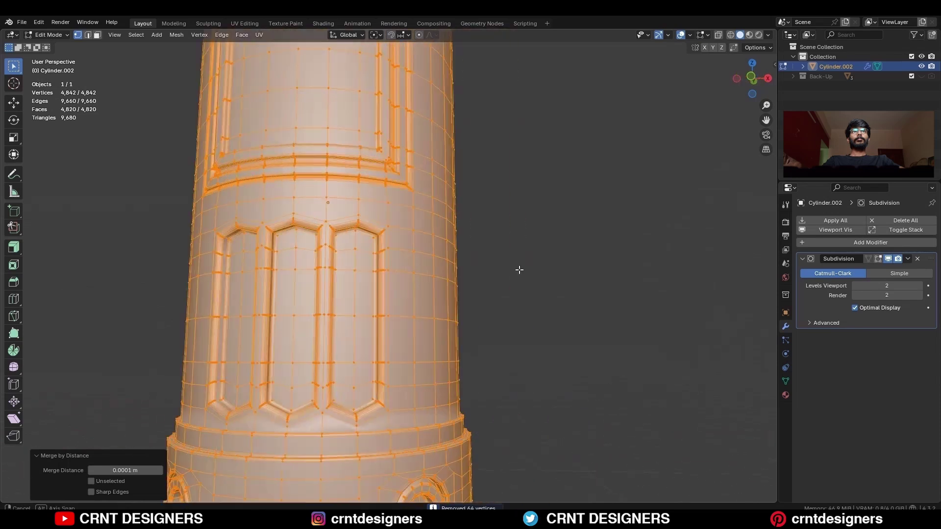
{"action": "key", "text": "Tab"}
Rotate the joined cylinder 45° about its vertical axis in the top view.
{"action": "scroll", "coordinate": [519, 269], "scroll_direction": "down", "scroll_amount": 5}
{"action": "key", "text": "KP_7"}
{"action": "scroll", "coordinate": [561, 172], "scroll_direction": "up", "scroll_amount": 1}
{"action": "key", "text": "r"}
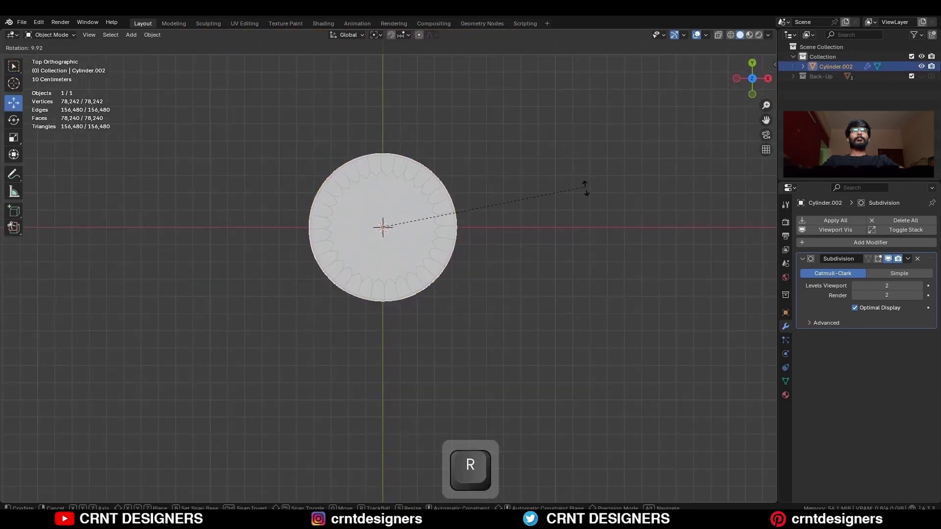
{"action": "left_click", "coordinate": [523, 296]}
Add a 2 m plane at the world origin and rotate it upright in the front view.
{"action": "key", "text": "KP_1"}
{"action": "scroll", "coordinate": [460, 293], "scroll_direction": "up", "scroll_amount": 5}
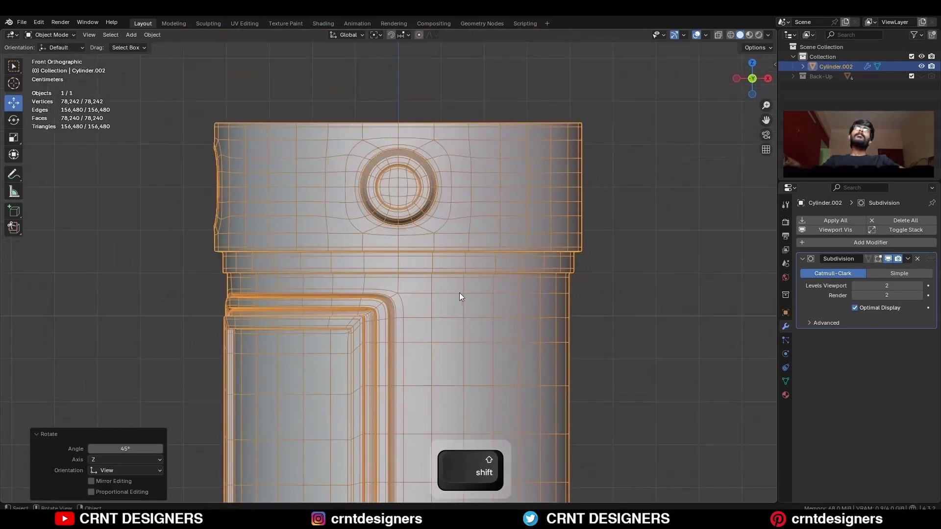
{"action": "key", "text": "shift+a"}
{"action": "left_click", "coordinate": [519, 131]}
{"action": "scroll", "coordinate": [660, 81], "scroll_direction": "down", "scroll_amount": 8}
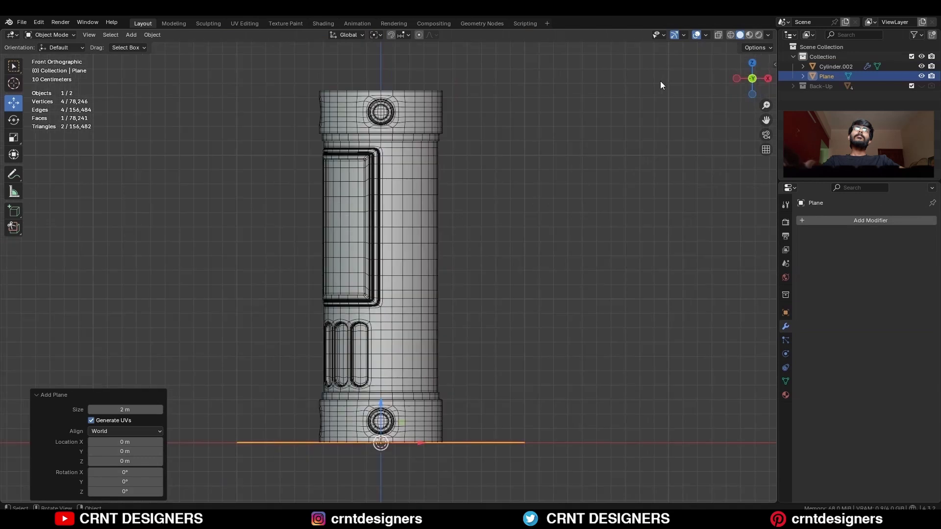
{"action": "key", "text": "r"}
{"action": "left_click", "coordinate": [463, 412]}
Delete one side of the upright plane so only a single vertical edge is left.
{"action": "middle_click_drag", "start_coordinate": [463, 412], "coordinate": [419, 323]}
{"action": "key", "text": "Tab"}
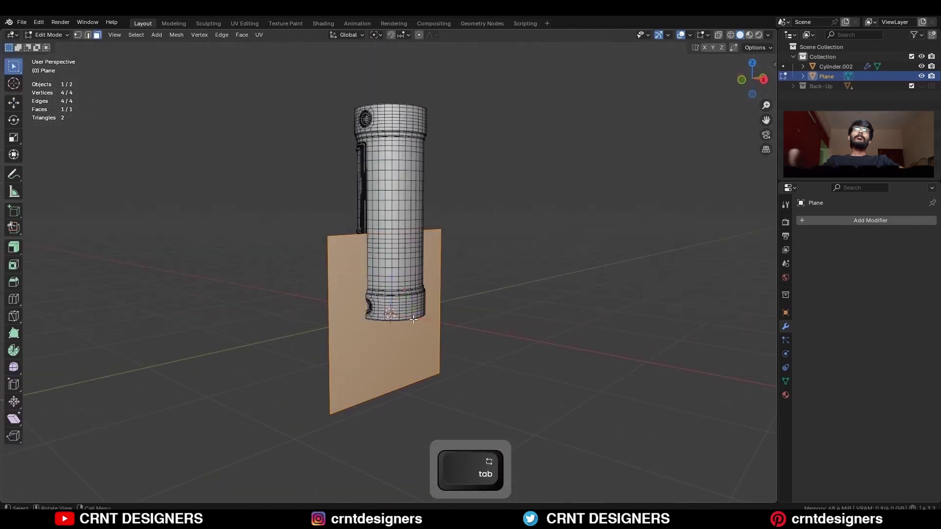
{"action": "left_click", "coordinate": [452, 231]}
{"action": "key", "text": "x"}
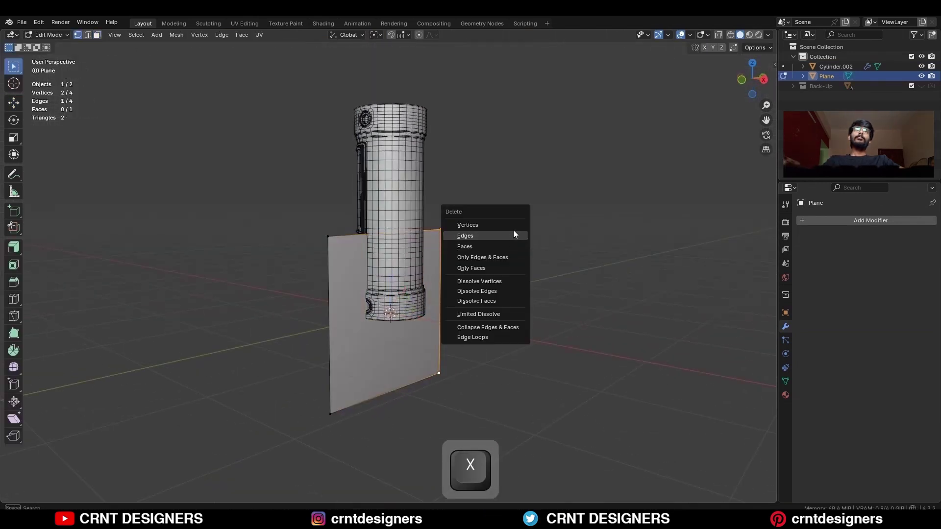
{"action": "left_click", "coordinate": [513, 233]}
Snap the 3D cursor to the center vertex of the front hole in the cylinder's upper band.
{"action": "middle_click_drag", "start_coordinate": [413, 167], "coordinate": [460, 195]}
{"action": "middle_click_drag", "start_coordinate": [435, 165], "coordinate": [429, 245], "text": "shift"}
{"action": "scroll", "coordinate": [428, 245], "scroll_direction": "up", "scroll_amount": 3}
{"action": "key", "text": "Tab"}
{"action": "left_click", "coordinate": [375, 206]}
{"action": "key", "text": "Tab"}
{"action": "scroll", "coordinate": [371, 202], "scroll_direction": "down", "scroll_amount": 1}
{"action": "middle_click_drag", "start_coordinate": [384, 195], "coordinate": [405, 167]}
{"action": "scroll", "coordinate": [404, 167], "scroll_direction": "up", "scroll_amount": 3}
{"action": "middle_click_drag", "start_coordinate": [405, 166], "coordinate": [439, 157], "text": "shift"}
{"action": "scroll", "coordinate": [438, 158], "scroll_direction": "up", "scroll_amount": 3}
{"action": "key", "text": "1"}
{"action": "key", "text": "shift+s"}
{"action": "left_click", "coordinate": [466, 215]}
{"action": "scroll", "coordinate": [466, 215], "scroll_direction": "down", "scroll_amount": 8}
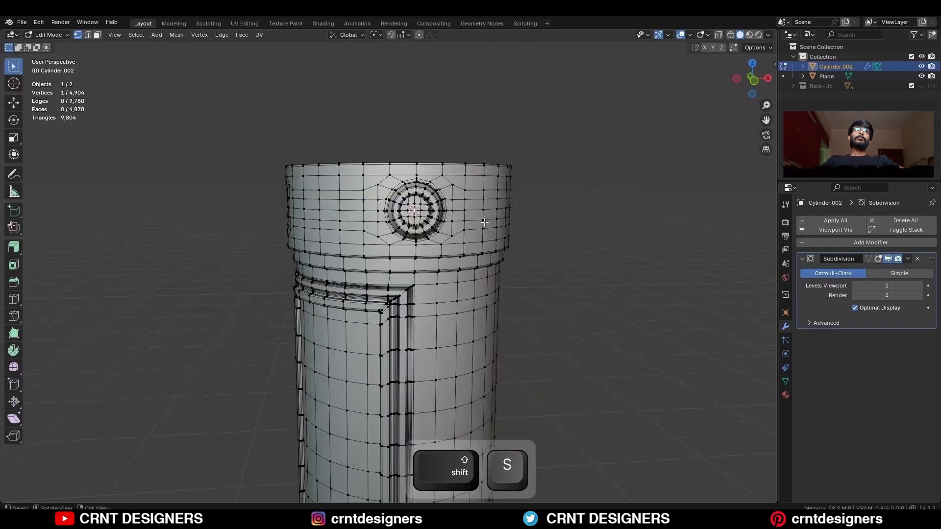
Snap the upper vertex of the vertical edge to the 3D cursor at the upper hole.
{"action": "middle_click_drag", "start_coordinate": [483, 257], "coordinate": [404, 254]}
{"action": "middle_click_drag", "start_coordinate": [256, 415], "coordinate": [322, 330], "text": "shift"}
{"action": "key", "text": "Tab"}
{"action": "left_click", "coordinate": [321, 314]}
{"action": "key", "text": "Tab"}
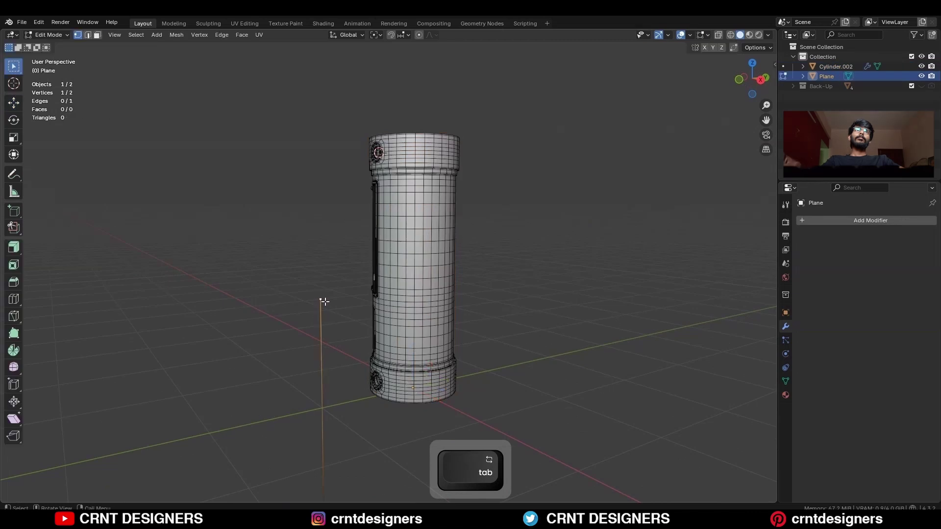
{"action": "key", "text": "shift+s"}
{"action": "left_click", "coordinate": [332, 246]}
Snap the 3D cursor to the center vertex of the matching hole in the bottom band.
{"action": "middle_click_drag", "start_coordinate": [328, 364], "coordinate": [362, 220], "text": "shift"}
{"action": "scroll", "coordinate": [363, 220], "scroll_direction": "up", "scroll_amount": 2}
{"action": "scroll", "coordinate": [404, 250], "scroll_direction": "up", "scroll_amount": 2}
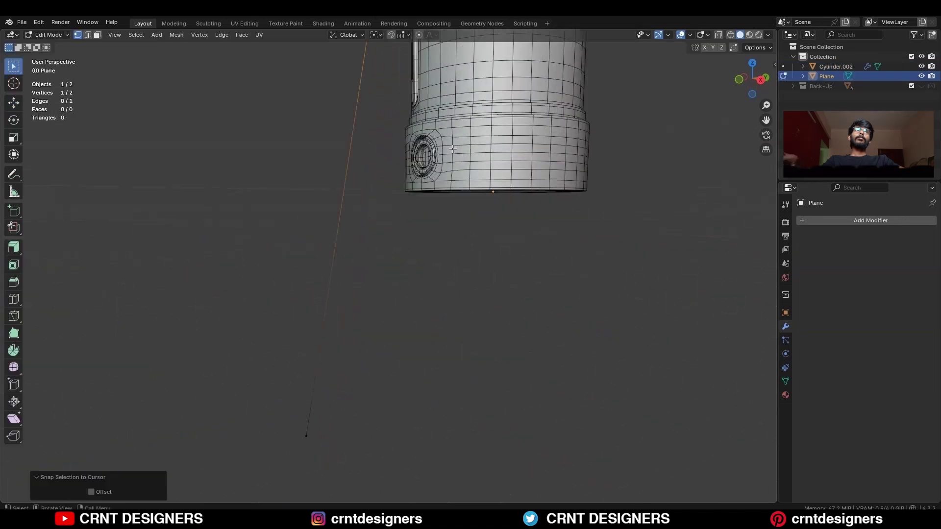
{"action": "key", "text": "Tab"}
{"action": "middle_click_drag", "start_coordinate": [455, 155], "coordinate": [495, 182]}
{"action": "scroll", "coordinate": [495, 182], "scroll_direction": "up", "scroll_amount": 2}
{"action": "left_click", "coordinate": [493, 83]}
{"action": "scroll", "coordinate": [492, 83], "scroll_direction": "up", "scroll_amount": 2}
{"action": "middle_click_drag", "start_coordinate": [492, 79], "coordinate": [481, 169], "text": "shift"}
{"action": "key", "text": "Tab"}
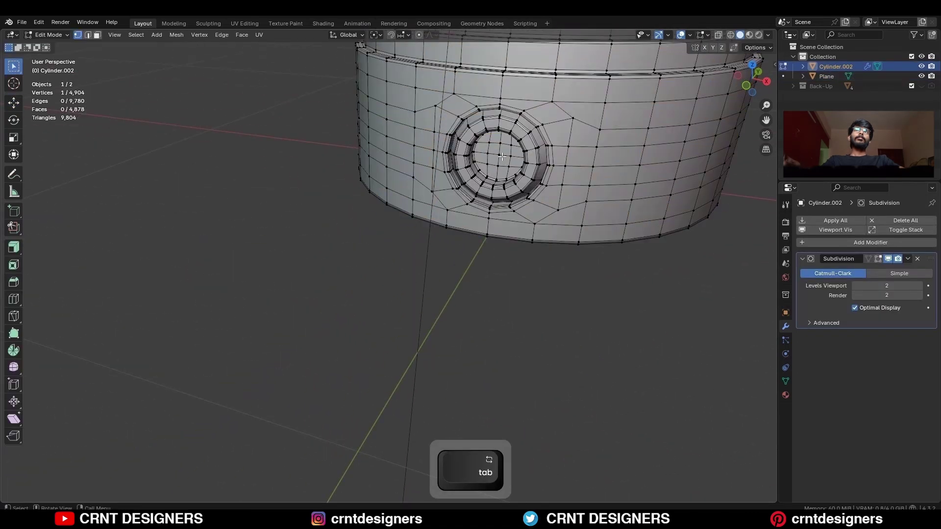
{"action": "left_click", "coordinate": [499, 155]}
{"action": "key", "text": "shift+s"}
{"action": "left_click", "coordinate": [496, 296]}
Snap the lower vertex of the vertical edge to the 3D cursor at the bottom hole.
{"action": "middle_click_drag", "start_coordinate": [484, 382], "coordinate": [464, 97], "text": "shift"}
{"action": "scroll", "coordinate": [381, 305], "scroll_direction": "down", "scroll_amount": 6}
{"action": "key", "text": "Tab"}
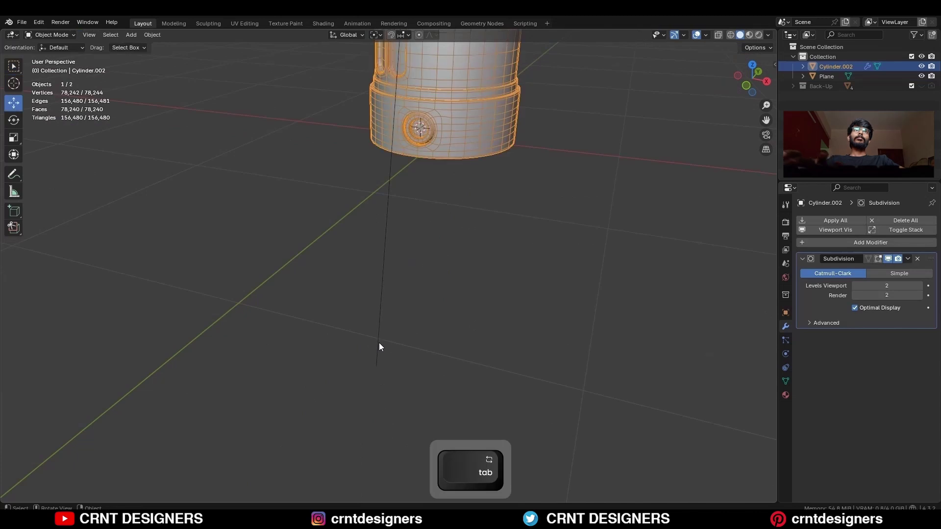
{"action": "left_click", "coordinate": [378, 343]}
{"action": "key", "text": "Tab"}
{"action": "key", "text": "shift+s"}
{"action": "left_click", "coordinate": [384, 297]}
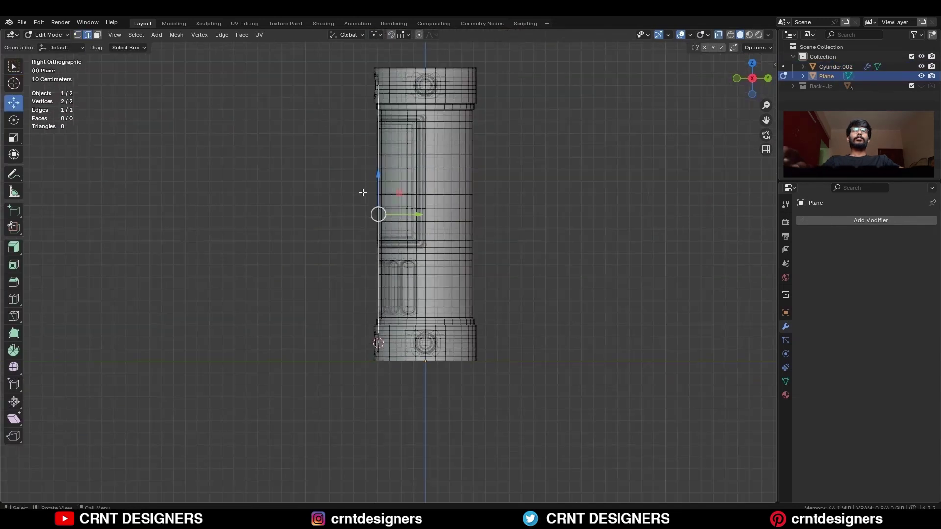
Move the vertical edge outward from the cylinder along Y and extrude both end vertices back toward the two holes.
{"action": "left_click_drag", "start_coordinate": [415, 211], "coordinate": [402, 208]}
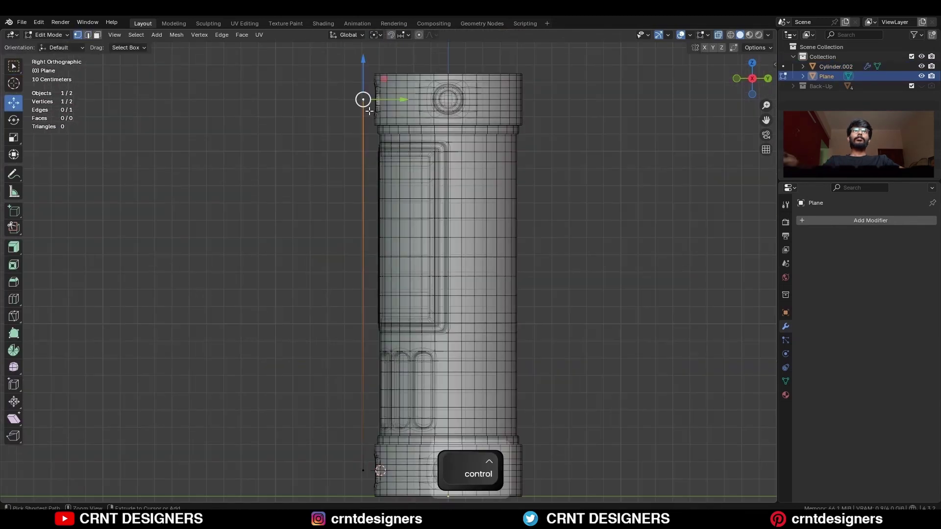
{"action": "middle_click_drag", "start_coordinate": [369, 111], "coordinate": [376, 257], "text": "shift"}
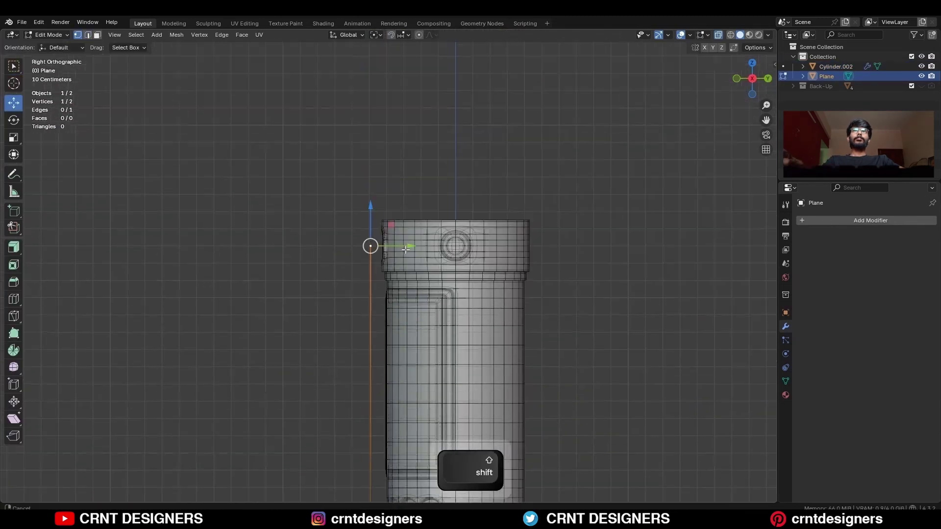
{"action": "scroll", "coordinate": [384, 243], "scroll_direction": "up", "scroll_amount": 6}
{"action": "key", "text": "e"}
{"action": "right_click", "coordinate": [384, 245]}
{"action": "left_click_drag", "start_coordinate": [382, 253], "coordinate": [402, 260], "text": "ctrl"}
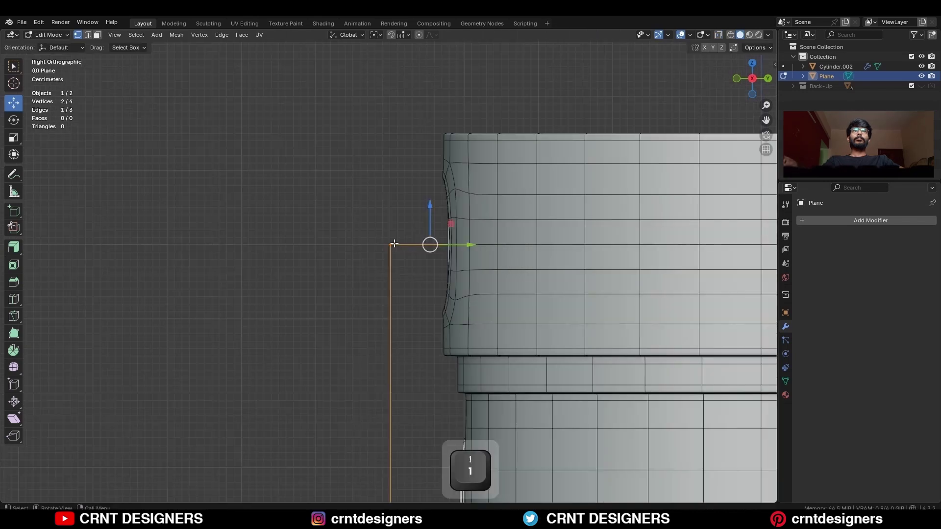
Vertex-bevel both corners of the path about 0.056 m wide with 4 segments and lower the shape to round them.
{"action": "left_click", "coordinate": [393, 244]}
{"action": "key", "text": "ctrl+b"}
{"action": "key", "text": "v"}
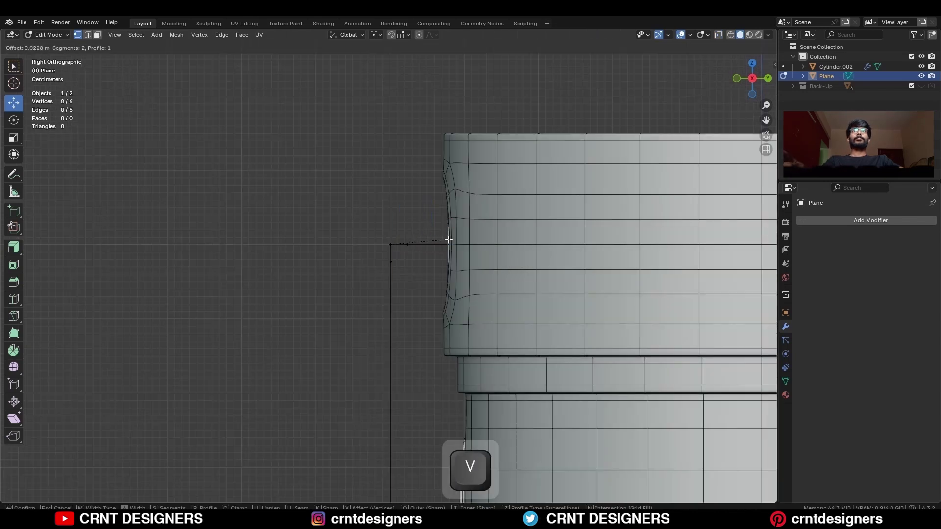
{"action": "left_click", "coordinate": [473, 243]}
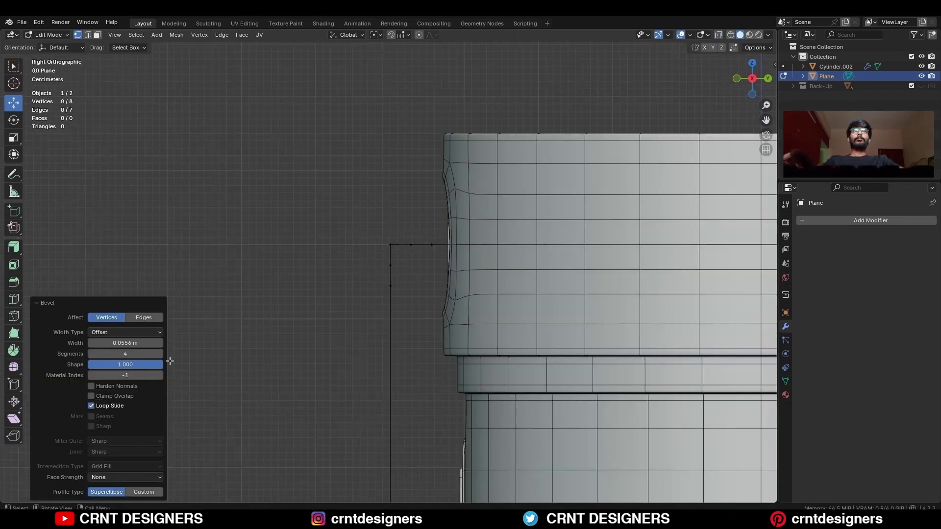
{"action": "left_click_drag", "start_coordinate": [162, 365], "coordinate": [125, 364], "text": "ctrl"}
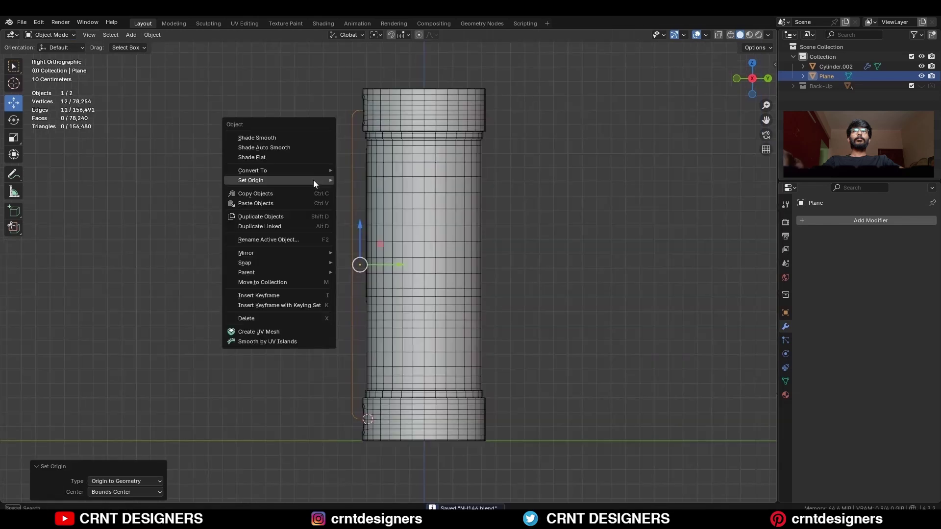
Convert the path to a curve and give it a round bevel of 0.03 m depth to form a pipe.
{"action": "mouse_move", "coordinate": [313, 173]}
{"action": "left_click", "coordinate": [392, 181]}
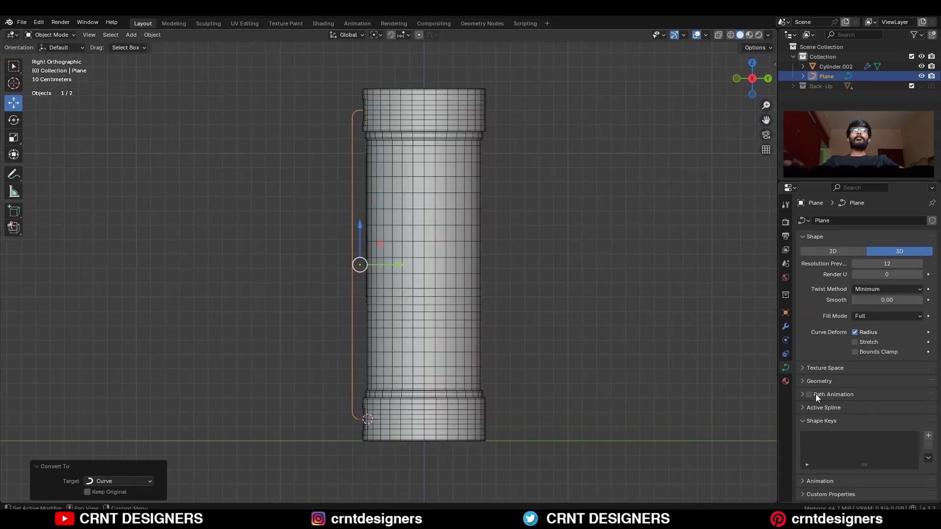
{"action": "left_click", "coordinate": [825, 381]}
{"action": "scroll", "coordinate": [848, 380], "scroll_direction": "down", "scroll_amount": 5}
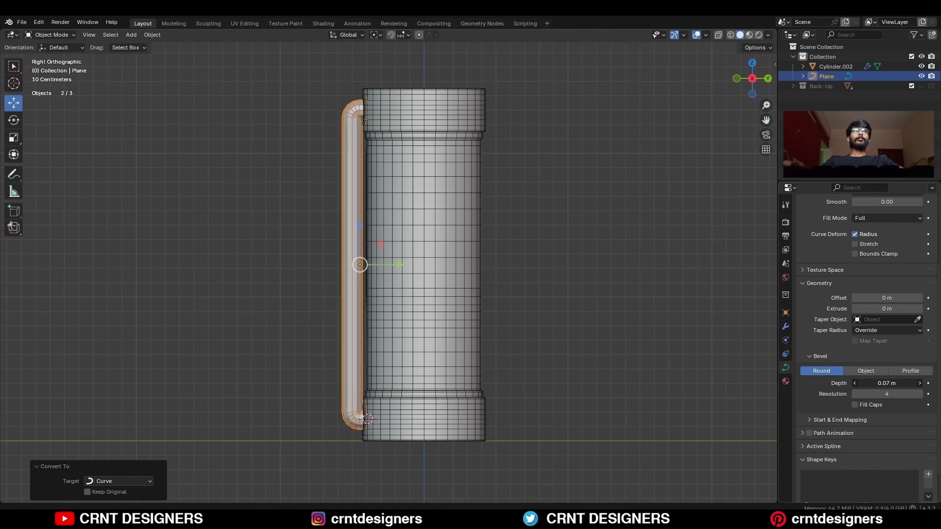
{"action": "mouse_move", "coordinate": [886, 383]}
{"action": "left_mouse_down", "text": "shift"}
{"action": "mouse_move", "coordinate": [862, 383]}
{"action": "mouse_move", "coordinate": [871, 383]}
{"action": "left_mouse_up", "text": "shift"}
Dissolve the inner faces of the upper and lower pipe holes into one flat face each.
{"action": "middle_click_drag", "start_coordinate": [436, 220], "coordinate": [472, 233]}
{"action": "key", "text": "alt+shift+z"}
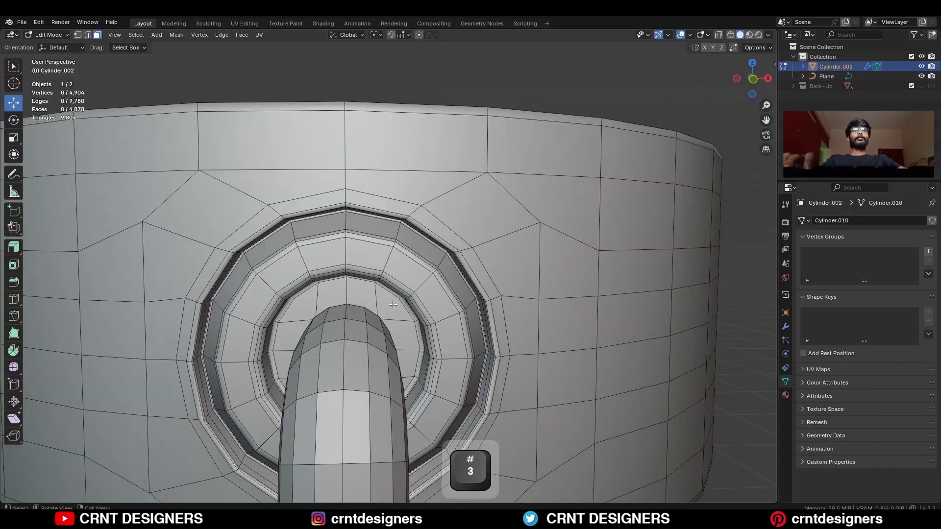
{"action": "key", "text": "Tab"}
{"action": "key", "text": "Tab"}
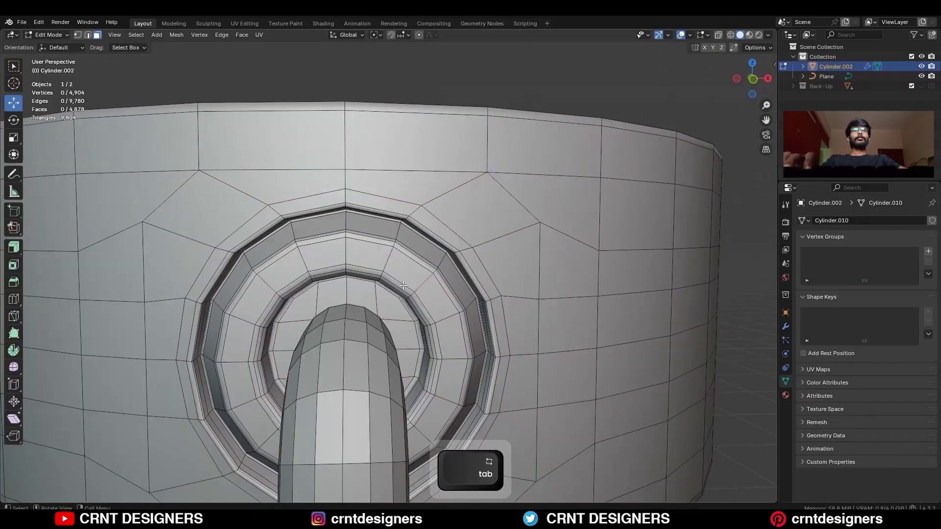
{"action": "key", "text": "alt+z"}
{"action": "middle_click_drag", "start_coordinate": [376, 323], "coordinate": [337, 364]}
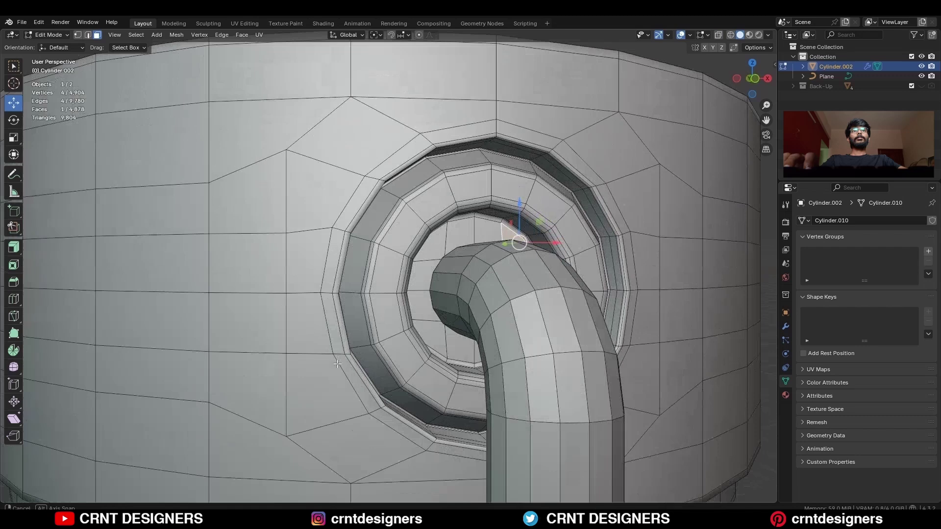
{"action": "left_click", "coordinate": [435, 342], "text": "ctrl+shift"}
{"action": "middle_click_drag", "start_coordinate": [436, 342], "coordinate": [463, 249]}
{"action": "key", "text": "ctrl+x"}
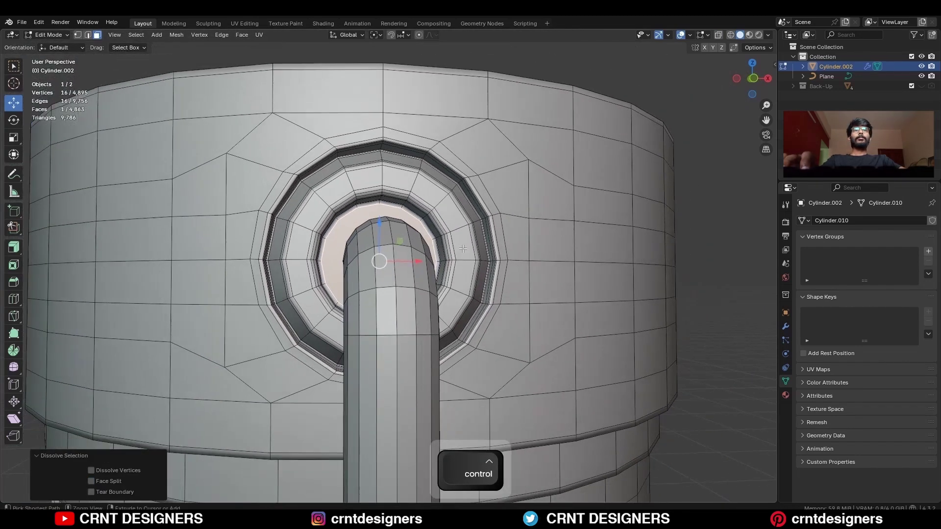
Inset the two hole faces, offset them outward about 0.035 m along their normals, and inset them again by 0.01 m.
{"action": "key", "text": "i"}
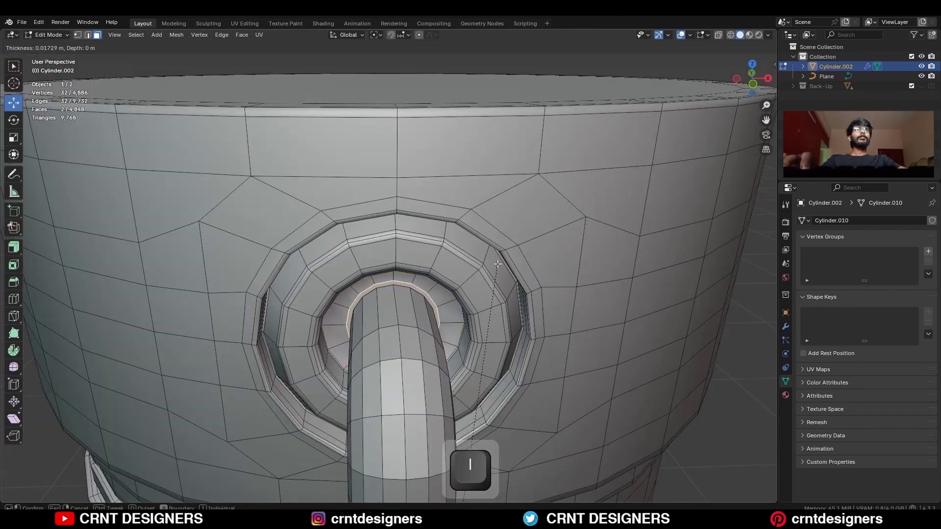
{"action": "left_click", "coordinate": [496, 269]}
{"action": "key", "text": "alt+s"}
{"action": "left_click", "coordinate": [575, 285]}
{"action": "key", "text": "i"}
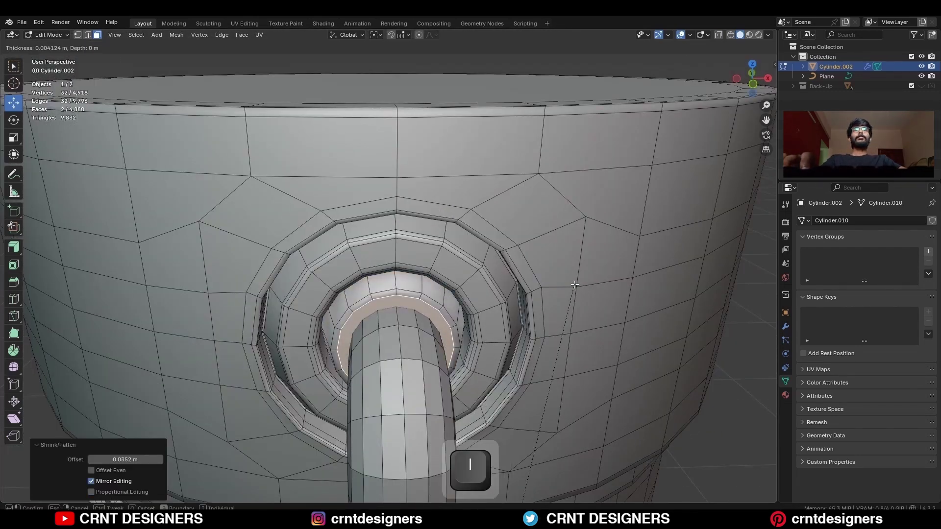
{"action": "left_click", "coordinate": [575, 285]}
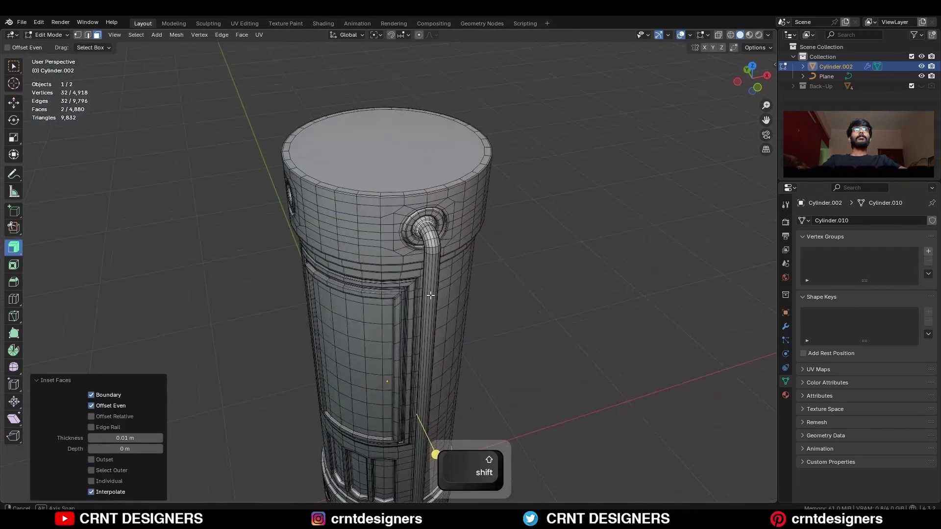
Extrude the two inset hole faces inward along their normals to form recessed sockets around the pipe ends.
{"action": "scroll", "coordinate": [431, 451], "scroll_direction": "up", "scroll_amount": 1}
{"action": "left_click_drag", "start_coordinate": [368, 466], "coordinate": [384, 446], "text": "shift"}
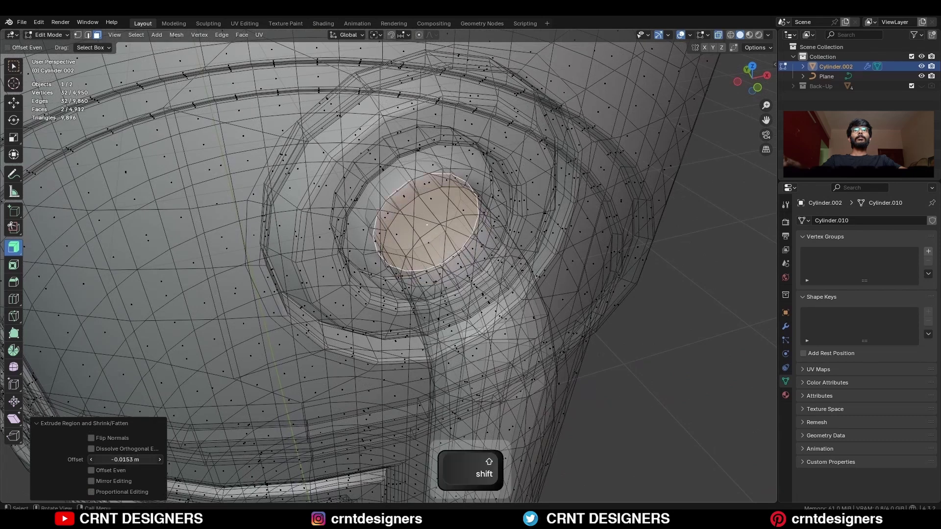
{"action": "left_click_drag", "start_coordinate": [125, 460], "coordinate": [120, 460], "text": "shift"}
{"action": "key", "text": "alt+z"}
Dissolve the surplus edge loops around the socket's raised ring and reposition the selected loop in the front view.
{"action": "key", "text": "Tab"}
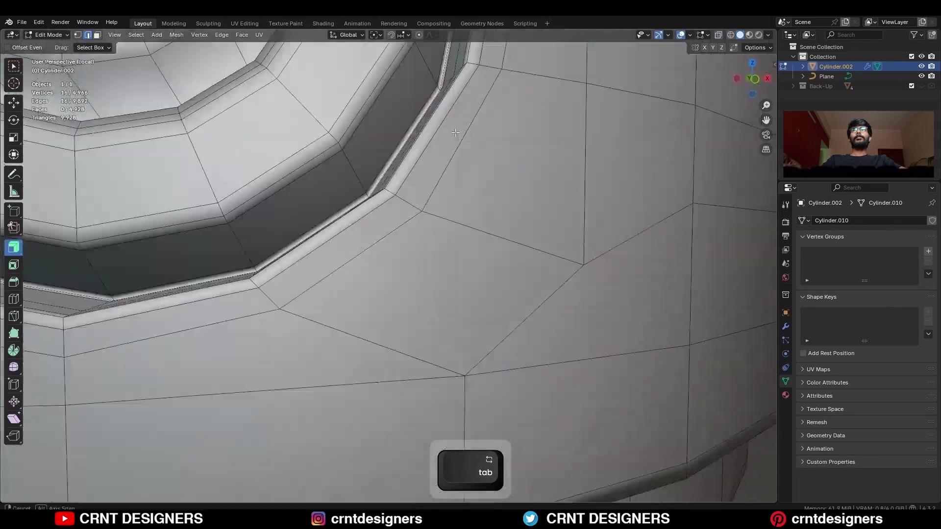
{"action": "middle_click_drag", "start_coordinate": [248, 44], "coordinate": [339, 178], "text": "shift"}
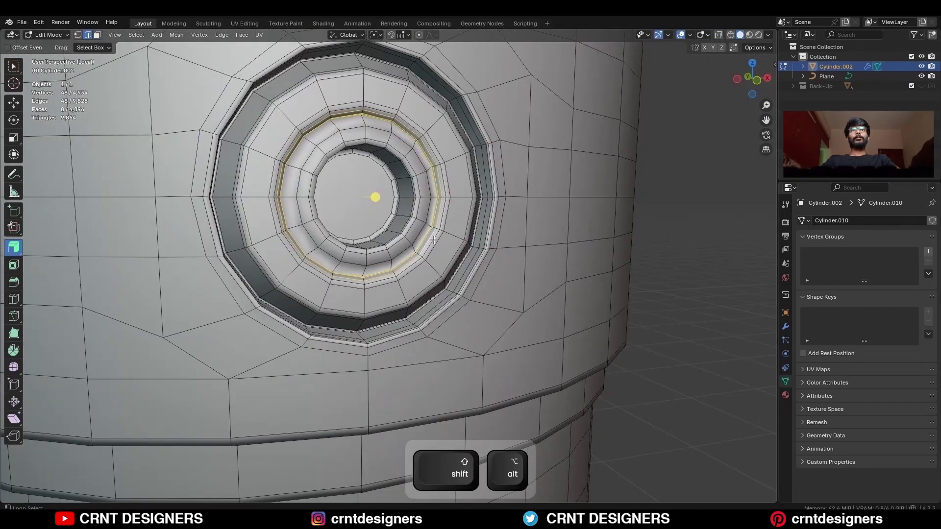
{"action": "key", "text": "ctrl+x"}
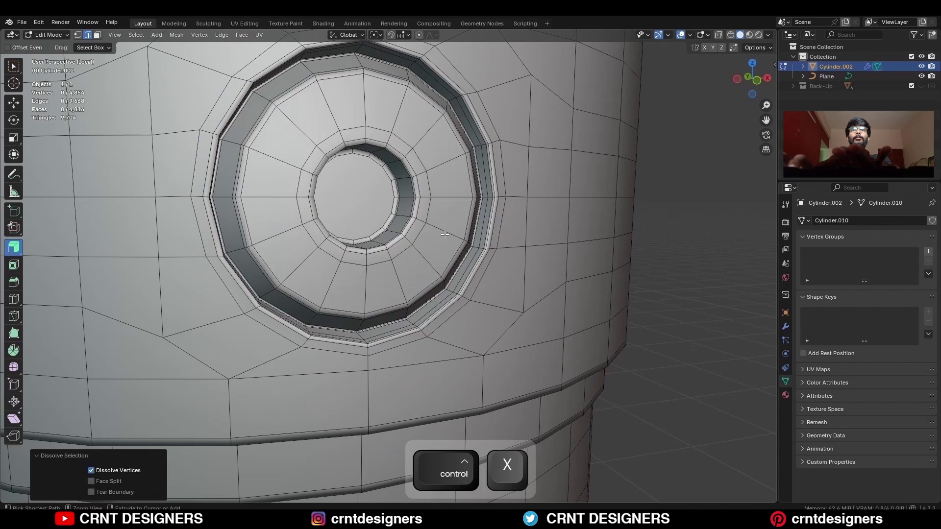
{"action": "left_click", "coordinate": [426, 210], "text": "alt"}
{"action": "key", "text": "KP_1"}
{"action": "key", "text": "g"}
{"action": "left_click", "coordinate": [472, 210]}
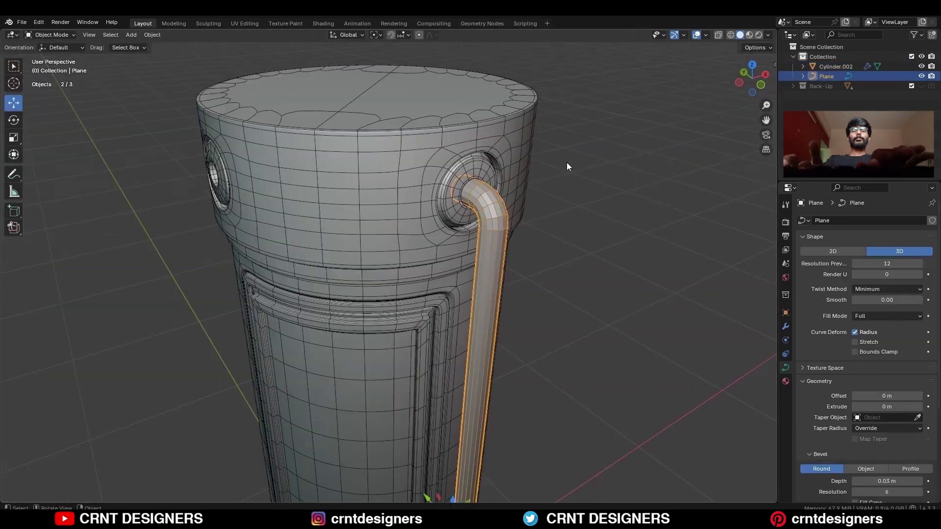
Isolate the pipe curve in local view and convert it to a mesh.
{"action": "key", "text": "slash"}
{"action": "right_click", "coordinate": [437, 114]}
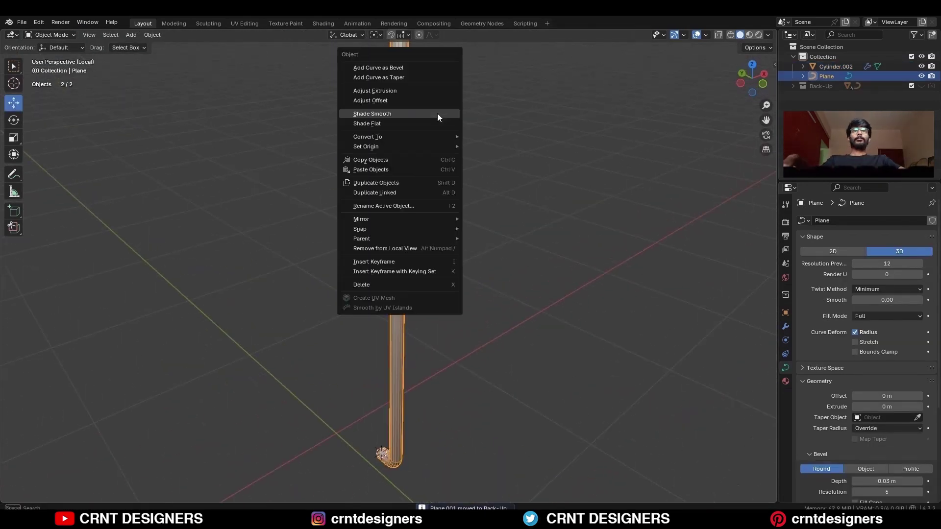
{"action": "mouse_move", "coordinate": [430, 139]}
{"action": "left_click", "coordinate": [485, 136]}
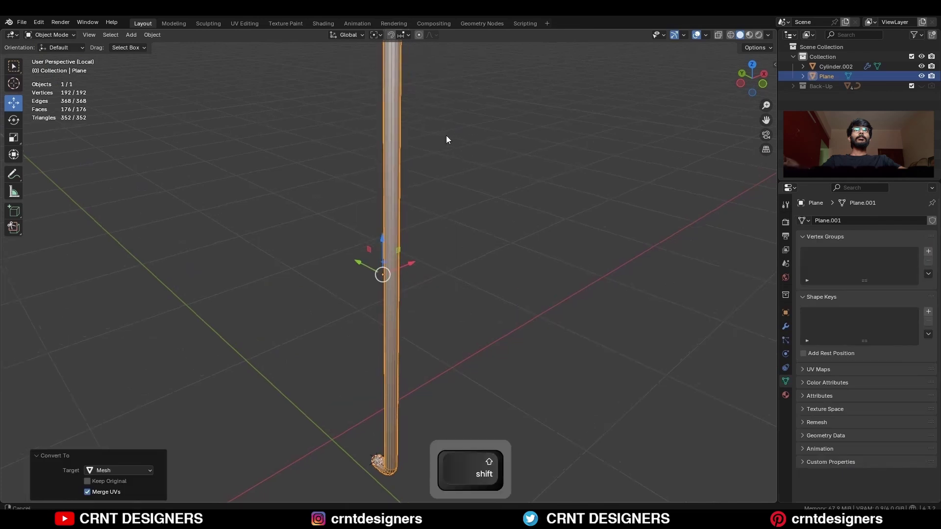
Fill the pipe's open upper end and bevel its rim by about 0.0046 m with 2 segments.
{"action": "key", "text": "Tab"}
{"action": "middle_click_drag", "start_coordinate": [446, 136], "coordinate": [543, 206]}
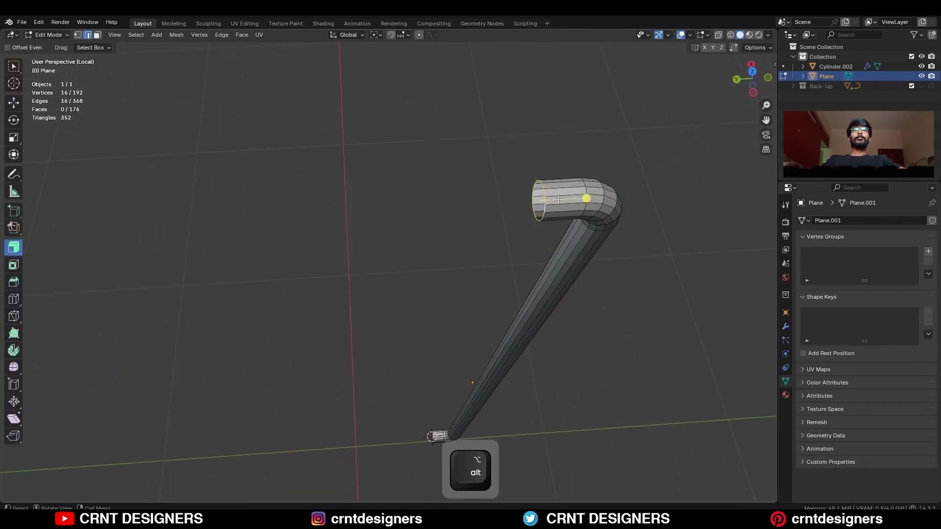
{"action": "key", "text": "f"}
{"action": "scroll", "coordinate": [558, 200], "scroll_direction": "up", "scroll_amount": 5}
{"action": "key", "text": "ctrl+b"}
{"action": "left_click", "coordinate": [604, 201]}
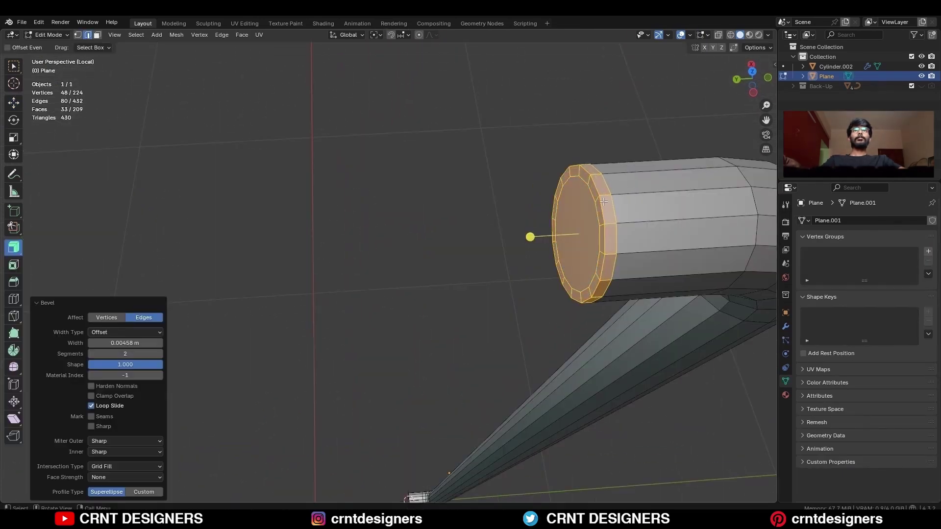
Delete the single large face capping the pipe's upper end inside the bevelled rim.
{"action": "scroll", "coordinate": [604, 201], "scroll_direction": "down", "scroll_amount": 3}
{"action": "middle_click_drag", "start_coordinate": [603, 201], "coordinate": [566, 215], "text": "shift"}
{"action": "key", "text": "3"}
{"action": "left_click", "coordinate": [478, 237]}
{"action": "key", "text": "x"}
{"action": "left_click", "coordinate": [566, 215]}
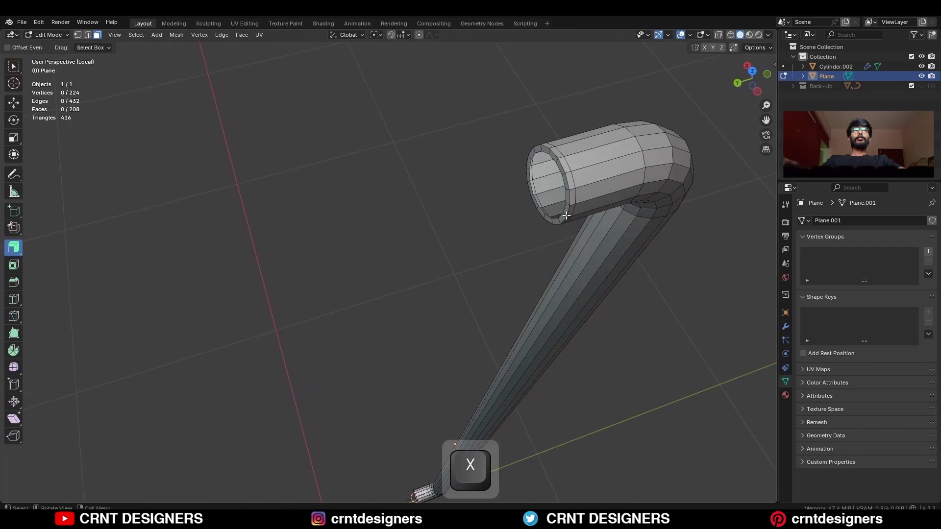
Close the pipe's end opening with Grid Fill, adjust the grid's offset, and return from local view to the full scene.
{"action": "left_click", "coordinate": [247, 37]}
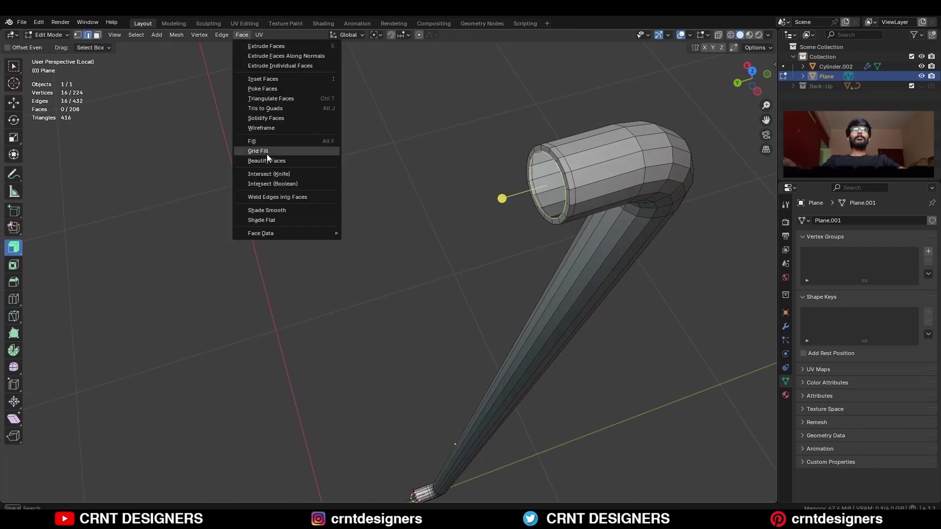
{"action": "left_click", "coordinate": [267, 154]}
{"action": "left_click_drag", "start_coordinate": [125, 481], "coordinate": [135, 482]}
{"action": "key", "text": "alt+a"}
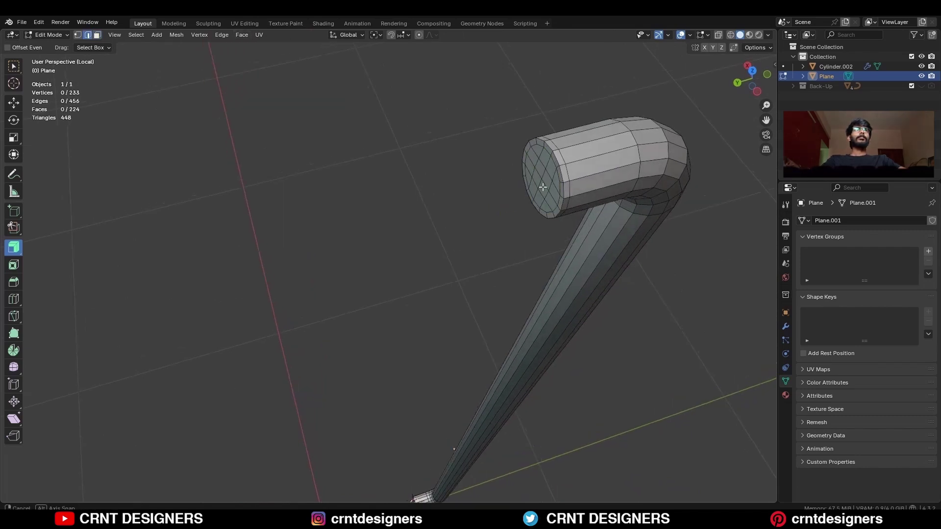
{"action": "middle_click_drag", "start_coordinate": [600, 169], "coordinate": [575, 172]}
{"action": "key", "text": "Tab"}
{"action": "key", "text": "KP_Divide"}
In the top view, duplicate the pipe and rotate the copy around the cylinder's centre to the other front pair of sockets.
{"action": "key", "text": "KP_7"}
{"action": "left_click", "coordinate": [478, 317], "text": "shift"}
{"action": "key", "text": "r"}
{"action": "left_click", "coordinate": [505, 198]}
{"action": "left_click", "coordinate": [437, 346]}
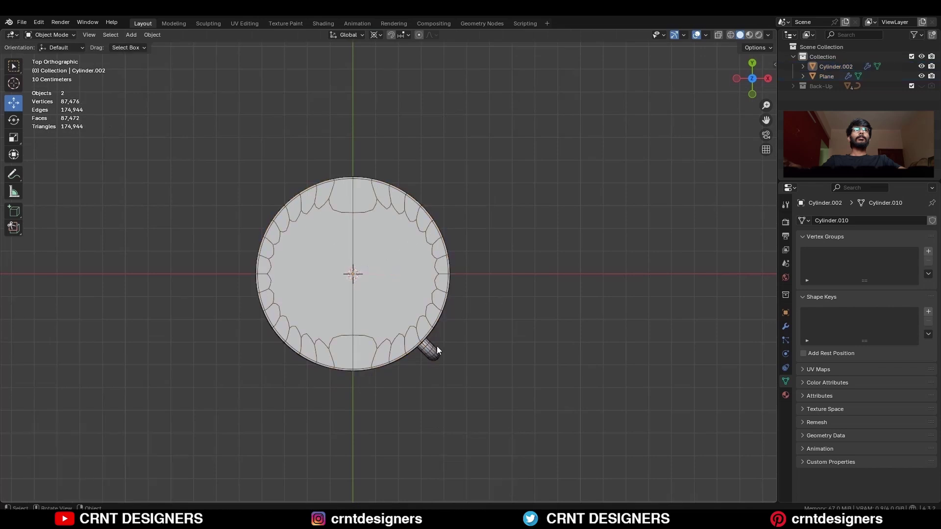
{"action": "key", "text": "shift+d"}
{"action": "key", "text": "r"}
{"action": "left_click", "coordinate": [399, 357]}
Delete the two large half-disc faces that form the cylinder's top cap.
{"action": "left_click", "coordinate": [392, 315]}
{"action": "key", "text": "Tab"}
{"action": "key", "text": "3"}
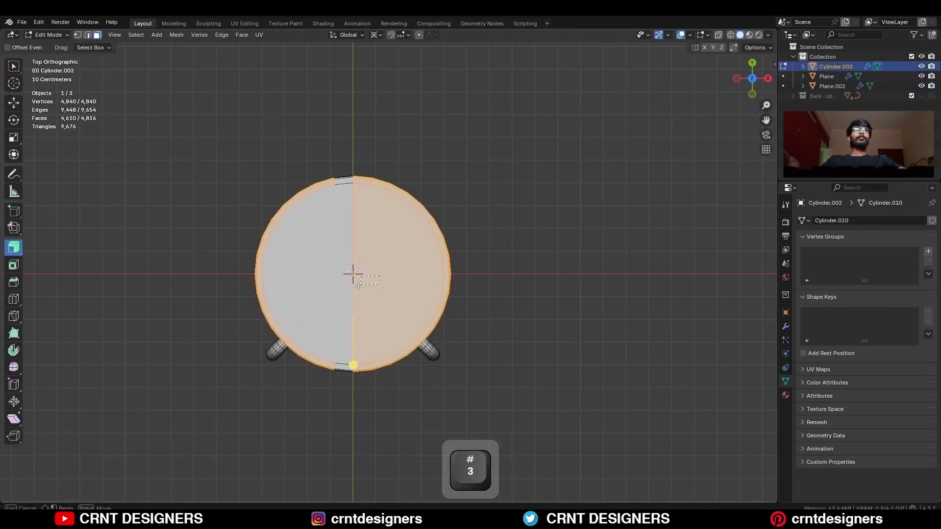
{"action": "key", "text": "x"}
{"action": "left_click", "coordinate": [430, 249]}
Select the cylinder's open top inner edge loop, close it with Grid Fill, and adjust the grid's offset.
{"action": "key", "text": "2"}
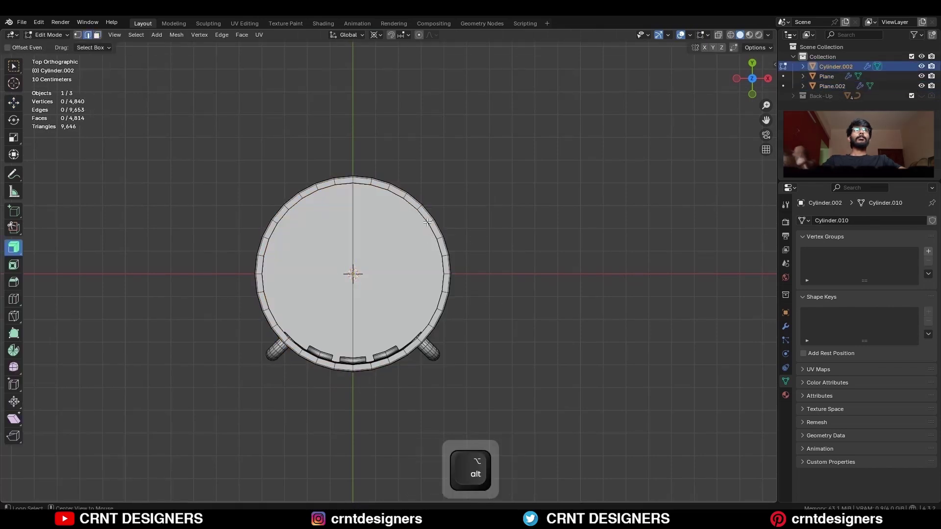
{"action": "left_click", "coordinate": [428, 222], "text": "alt"}
{"action": "middle_click_drag", "start_coordinate": [427, 223], "coordinate": [436, 219]}
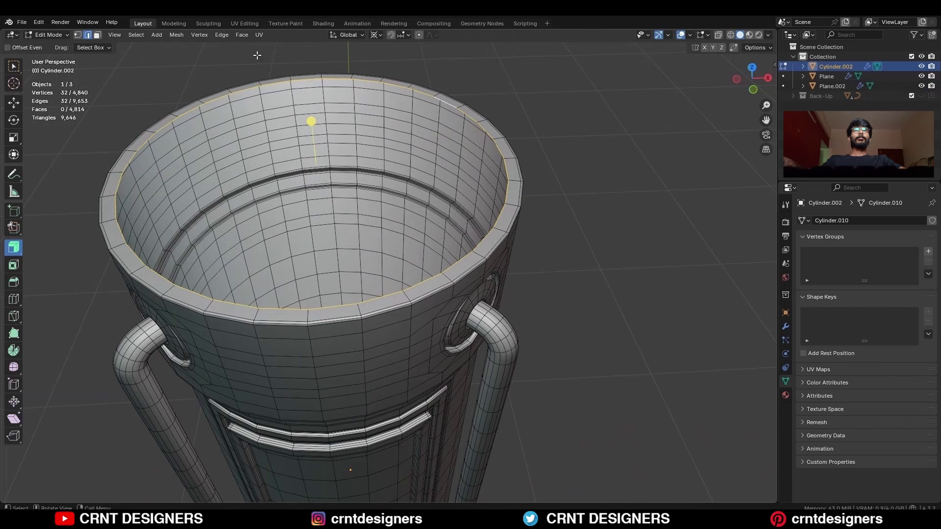
{"action": "left_click", "coordinate": [242, 34]}
{"action": "left_click", "coordinate": [270, 151]}
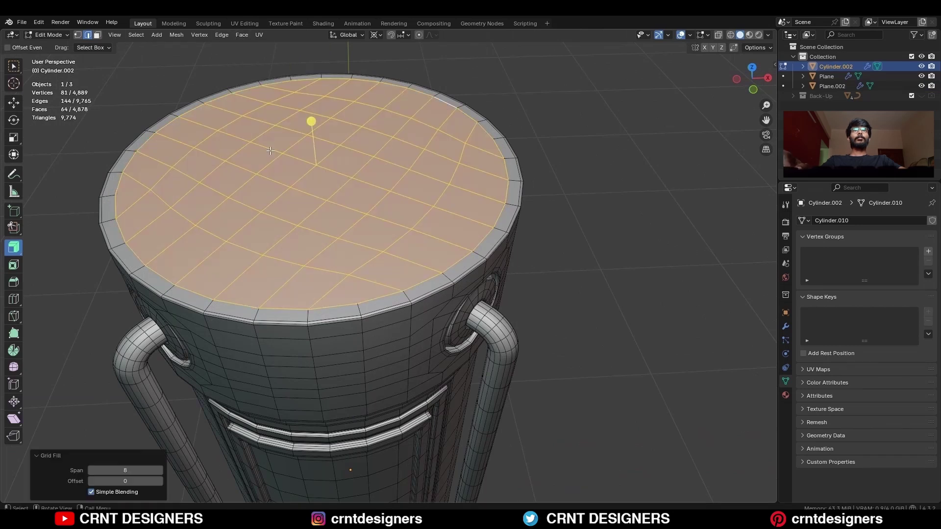
{"action": "left_click", "coordinate": [157, 481]}
{"action": "left_click", "coordinate": [158, 482]}
{"action": "left_click", "coordinate": [158, 482]}
{"action": "left_click", "coordinate": [158, 481]}
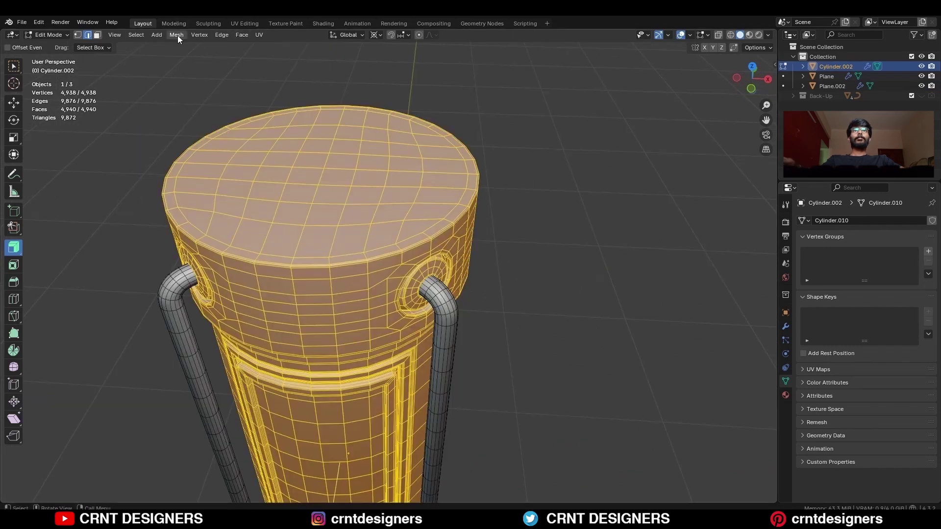
Symmetrize the whole cylinder mesh so its back half mirrors the detailed front half.
{"action": "left_click", "coordinate": [177, 34]}
{"action": "left_click", "coordinate": [185, 171]}
{"action": "key", "text": "alt+a"}
{"action": "middle_click_drag", "start_coordinate": [569, 200], "coordinate": [311, 266]}
{"action": "key", "text": "Tab"}
Duplicate both pipes in place and rotate the copies 180 degrees around the cylinder's centre in the top view.
{"action": "left_click", "coordinate": [256, 260]}
{"action": "middle_click_drag", "start_coordinate": [256, 261], "coordinate": [190, 266]}
{"action": "left_click", "coordinate": [189, 266], "text": "shift"}
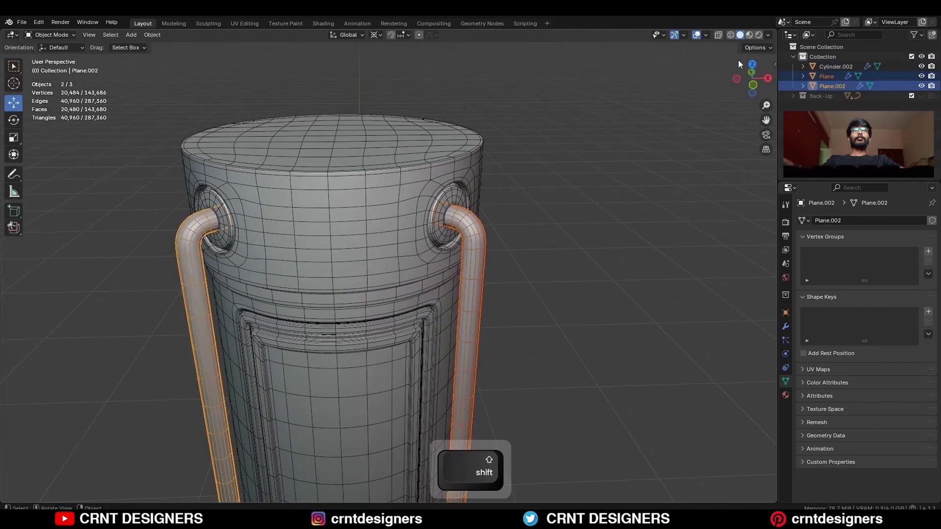
{"action": "left_click", "coordinate": [752, 64]}
{"action": "key", "text": "shift+d"}
{"action": "right_click", "coordinate": [547, 176]}
{"action": "key", "text": "r"}
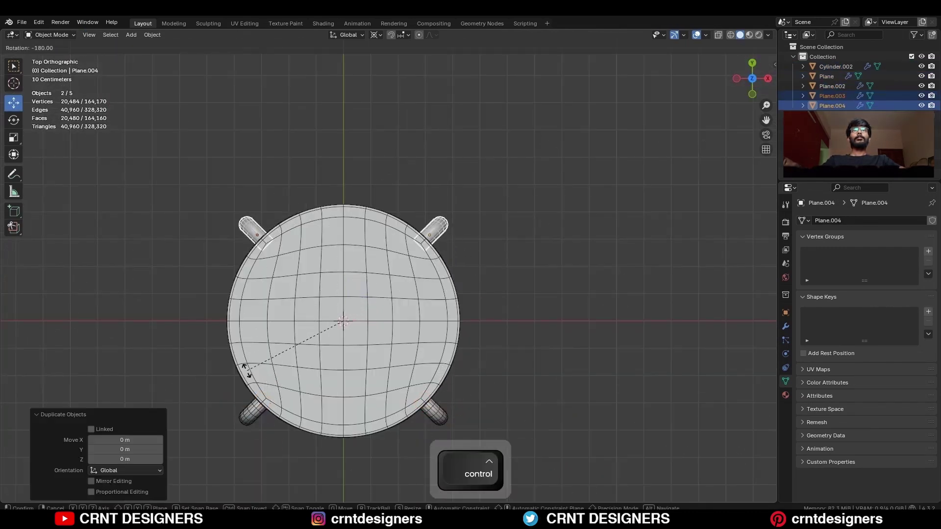
{"action": "left_click", "coordinate": [247, 371]}
{"action": "left_click", "coordinate": [520, 192]}
Save the file and hide the viewport overlays to show the whole model cleanly.
{"action": "middle_click_drag", "start_coordinate": [520, 191], "coordinate": [504, 248]}
{"action": "scroll", "coordinate": [503, 248], "scroll_direction": "down", "scroll_amount": 3}
{"action": "key", "text": "ctrl+s"}
{"action": "key", "text": "shift+alt+z"}
{"action": "middle_click_drag", "start_coordinate": [480, 287], "coordinate": [473, 199], "text": "shift"}
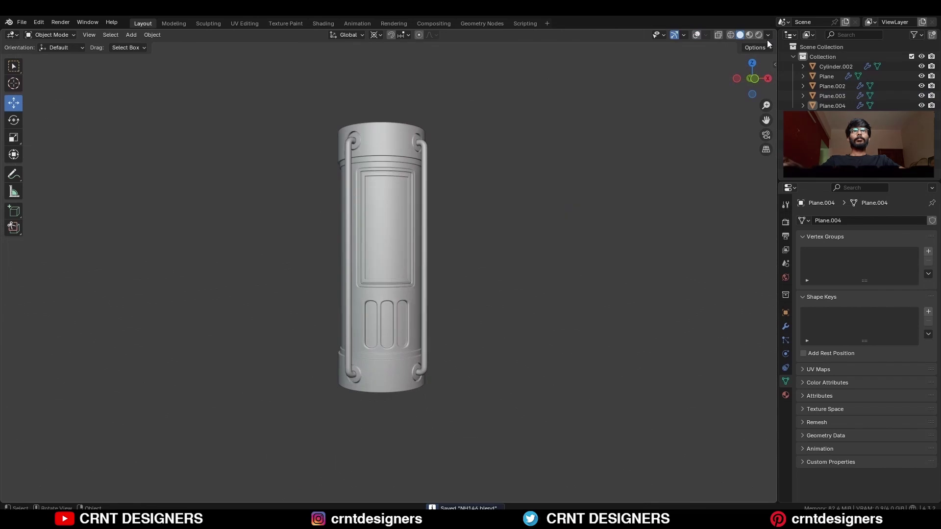
Turn on Cavity in the viewport shading, face the model in an axis-aligned side view, and save the file.
{"action": "left_click", "coordinate": [768, 35]}
{"action": "left_click", "coordinate": [713, 266]}
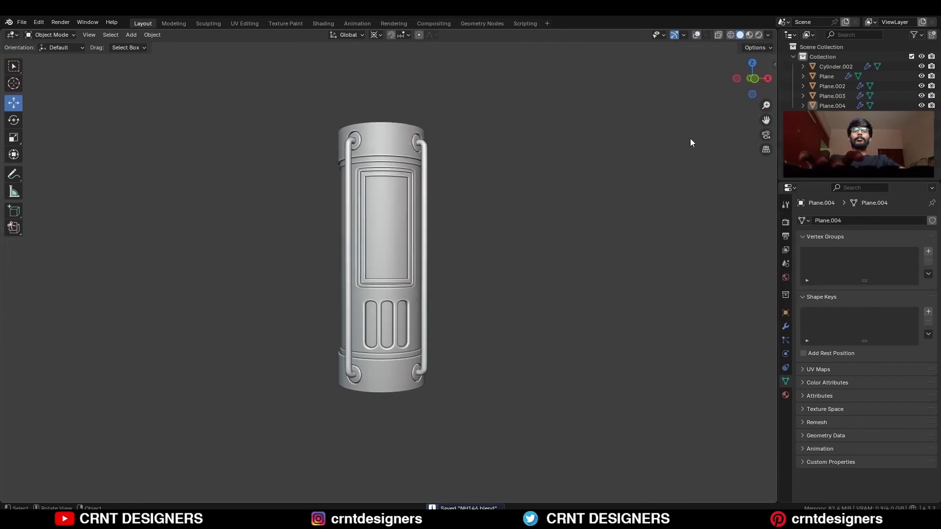
{"action": "left_click", "coordinate": [754, 78]}
{"action": "key", "text": "ctrl+s"}
{"action": "scroll", "coordinate": [517, 170], "scroll_direction": "up", "scroll_amount": 1}
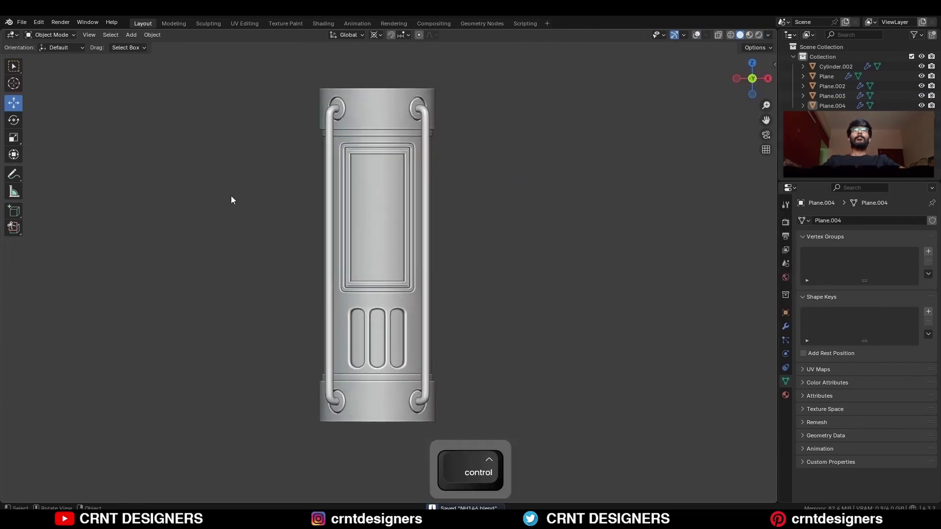
Check the finished cylinder with overlays toggled and from an orbiting perspective, and save the file again.
{"action": "key", "text": "alt+shift+z"}
{"action": "key", "text": "ctrl+s"}
{"action": "key", "text": "alt+shift+z"}
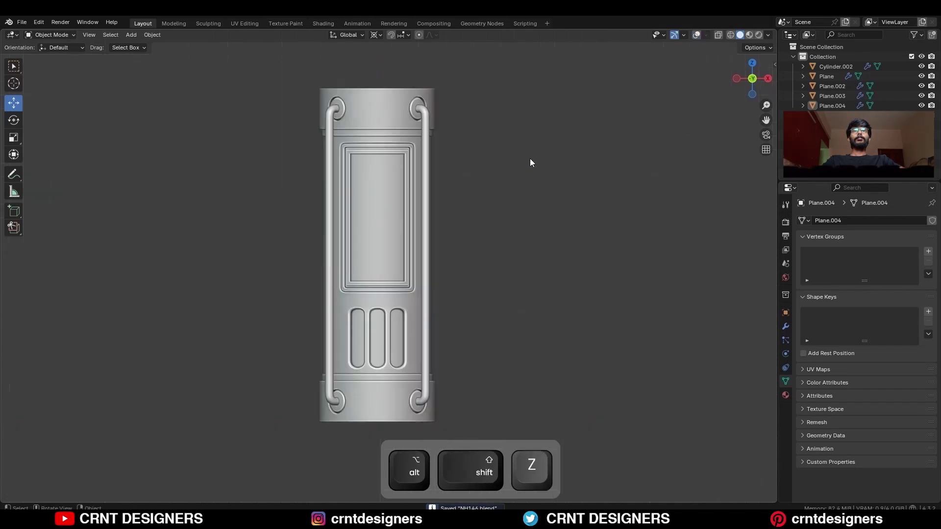
{"action": "middle_click_drag", "start_coordinate": [453, 195], "coordinate": [734, 196]}
{"action": "key", "text": "ctrl+s"}
{"action": "key", "text": "ctrl+s"}
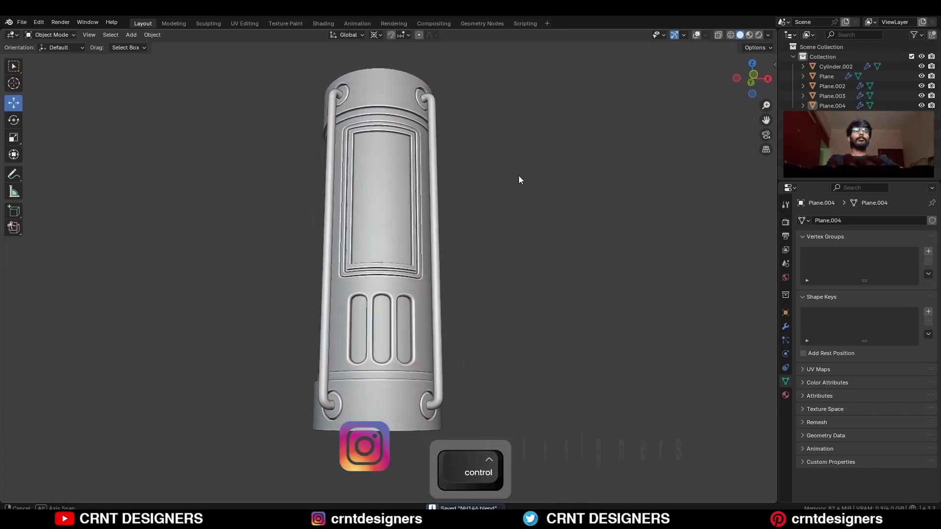